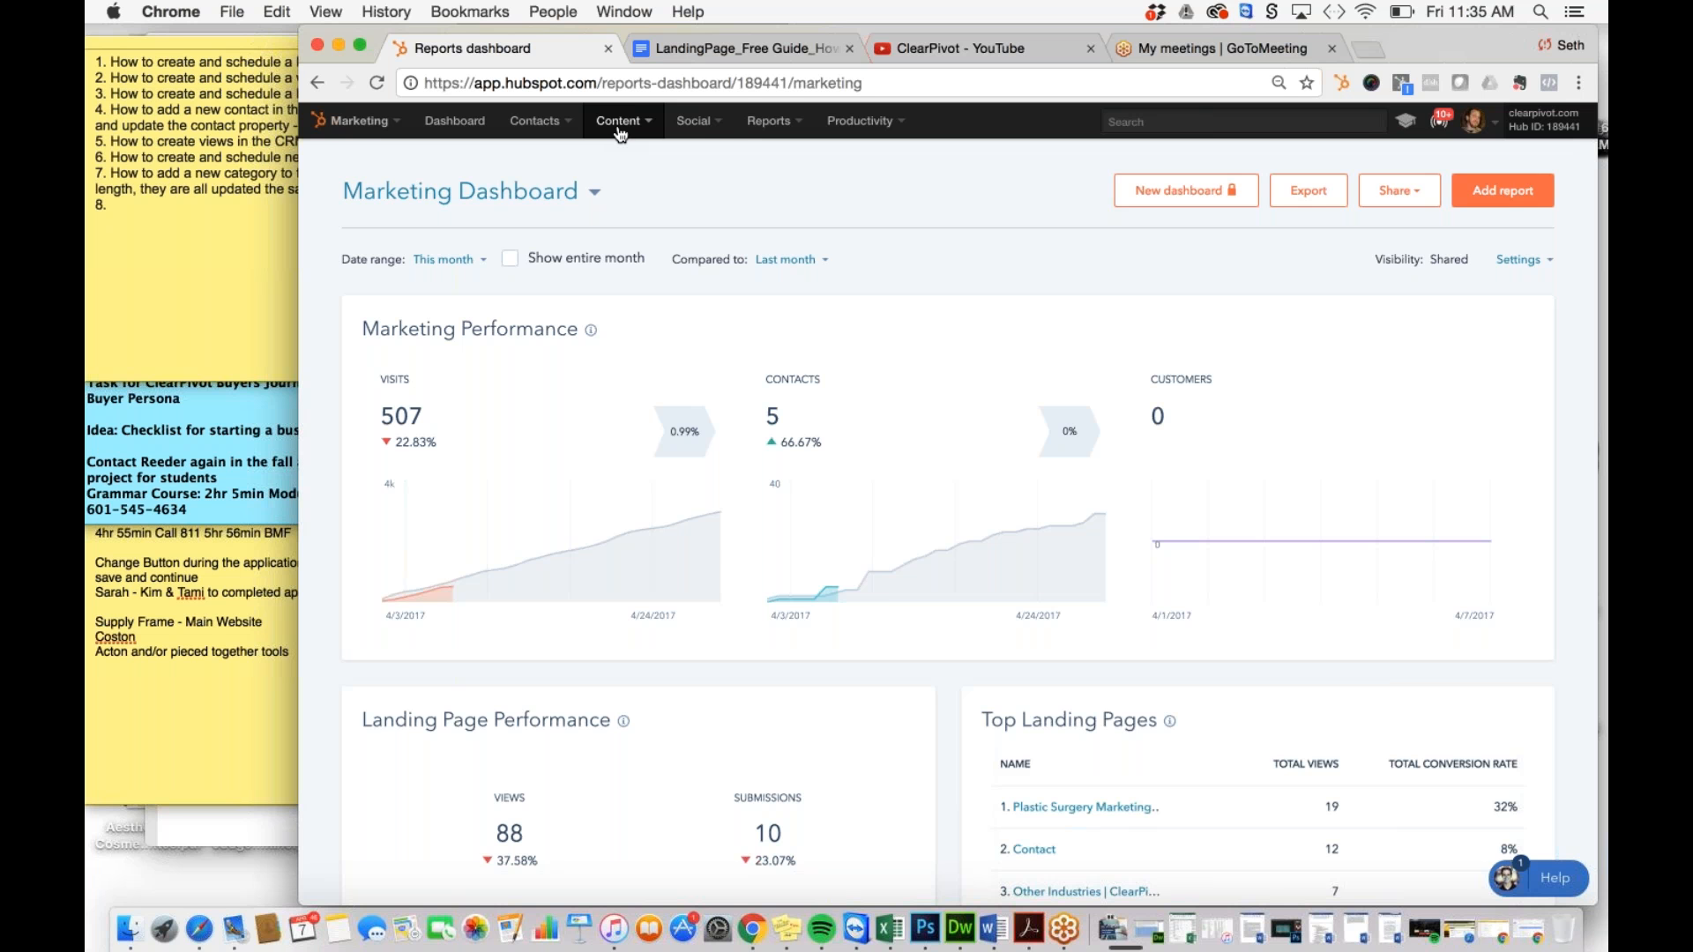
# Step: Go to the Landing Pages list from the Content menu
pyautogui.click(618, 130)
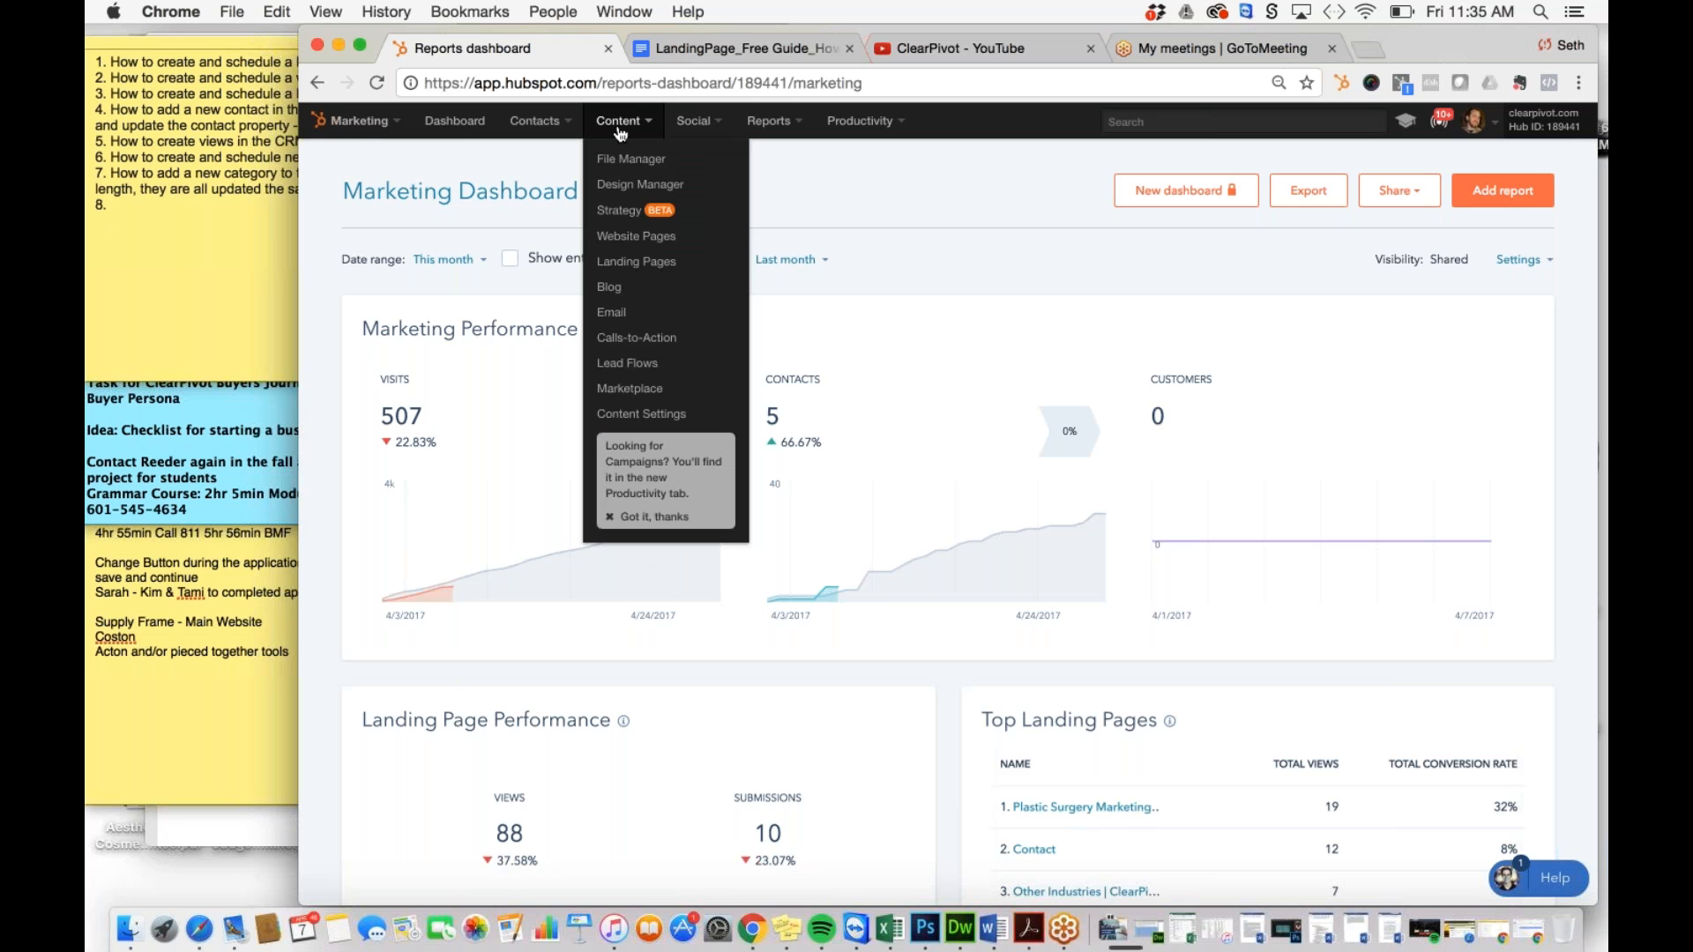
pyautogui.click(643, 264)
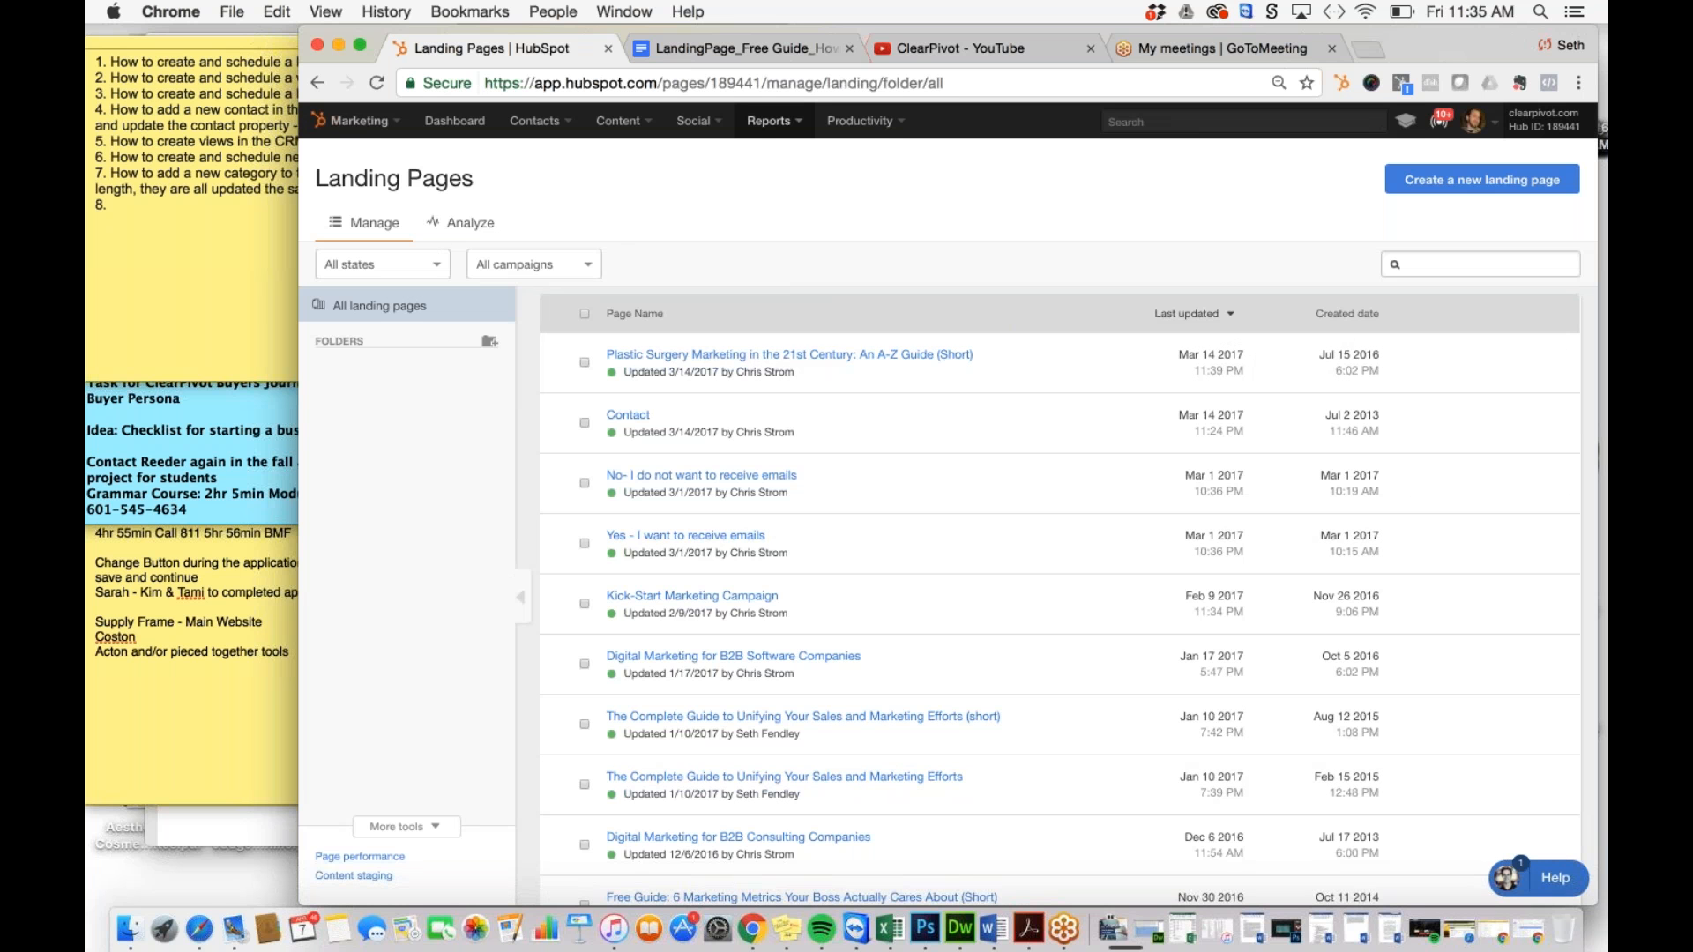
pyautogui.click(494, 226)
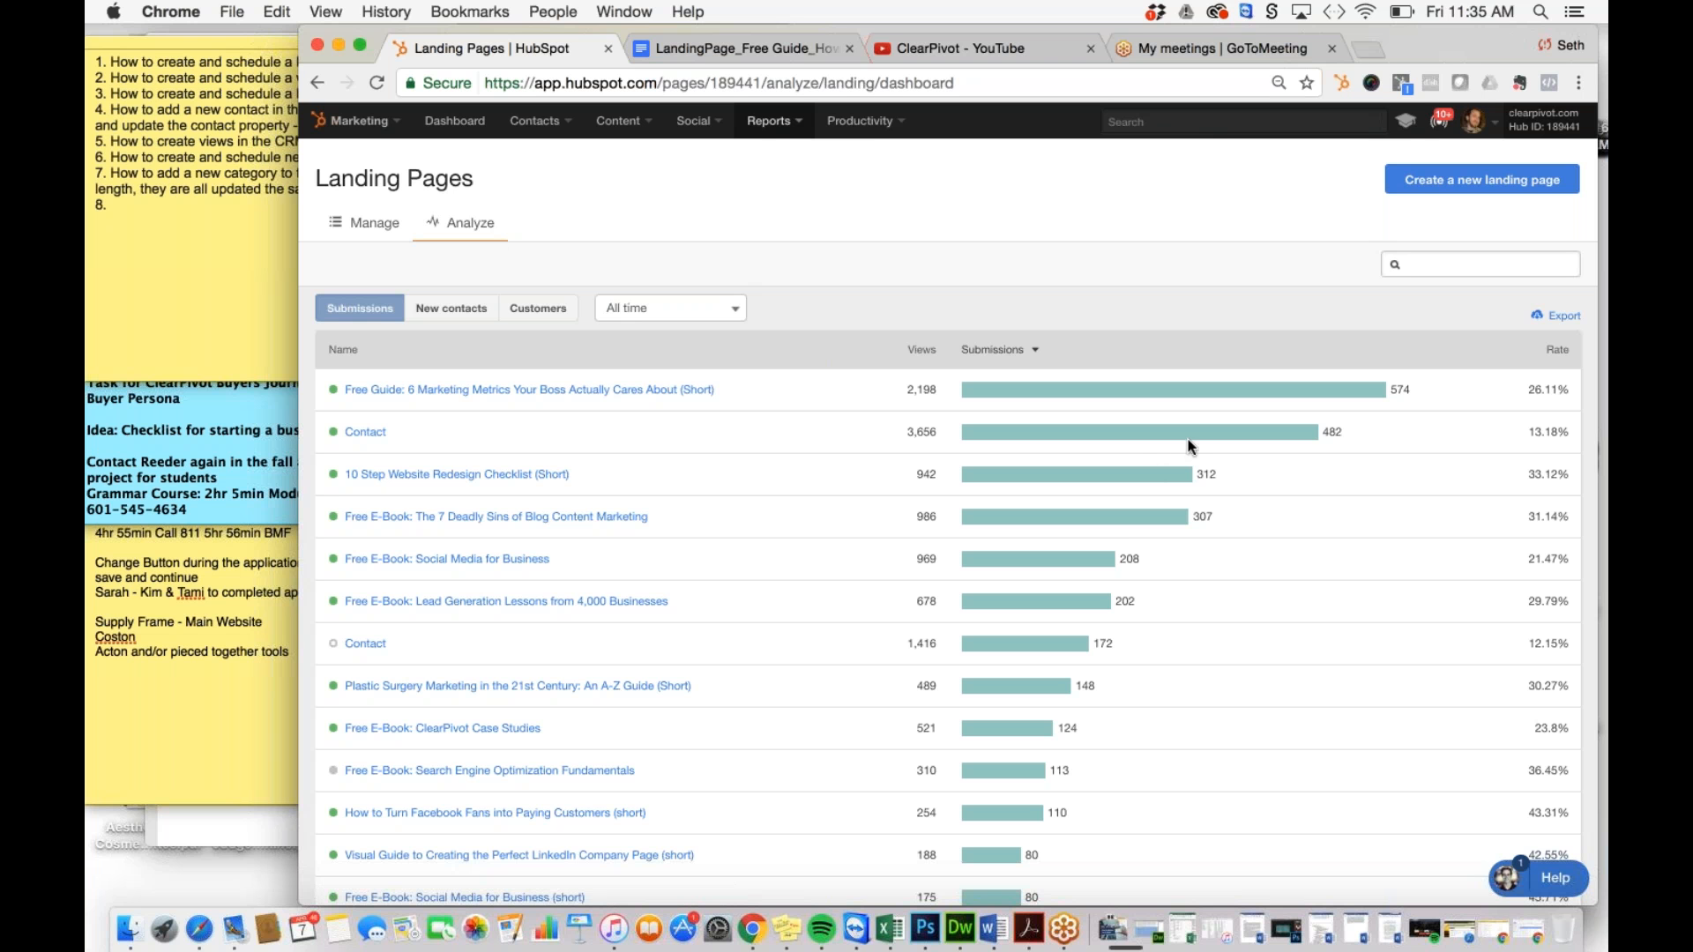
pyautogui.click(670, 308)
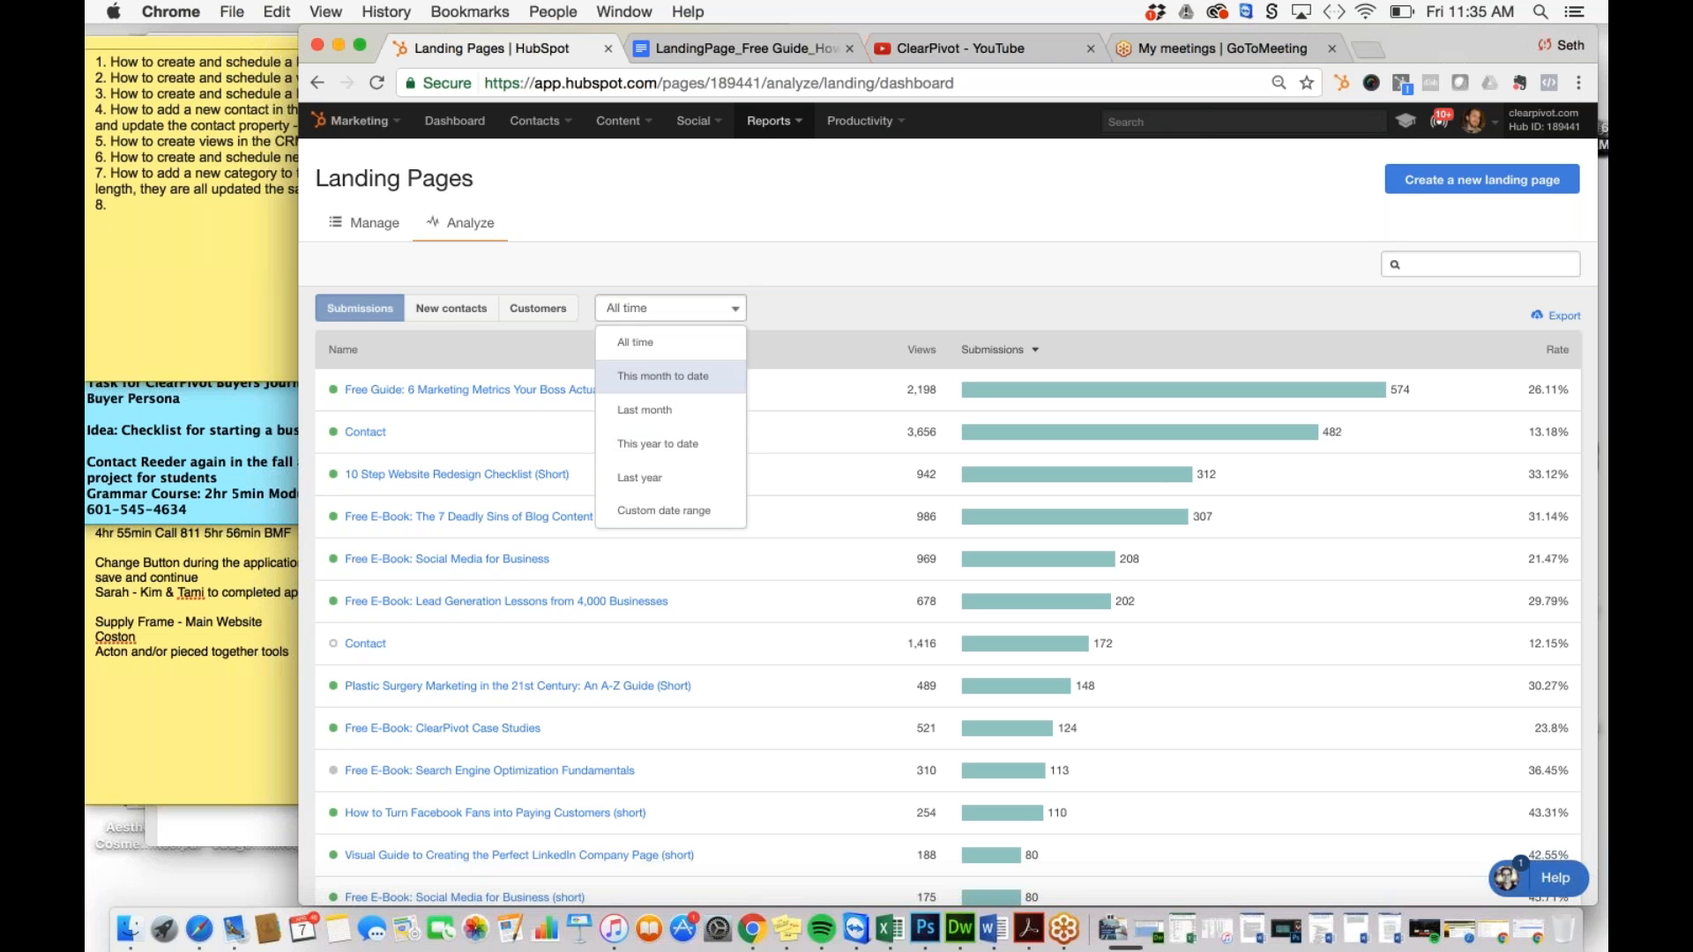
pyautogui.click(692, 308)
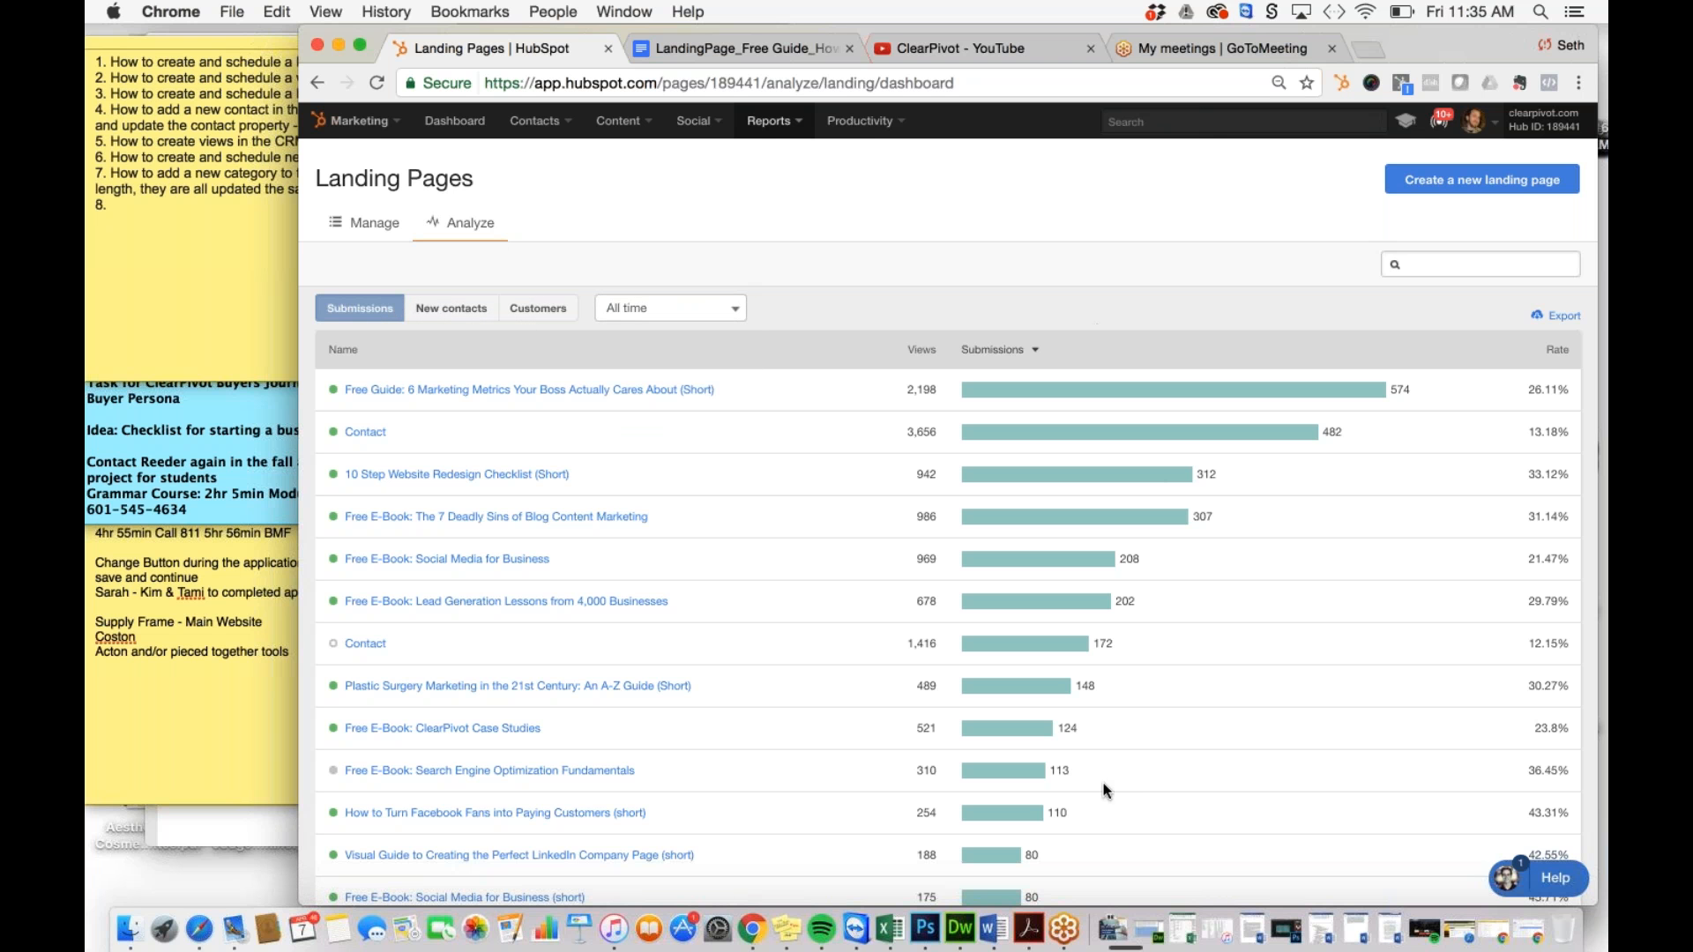
pyautogui.click(366, 222)
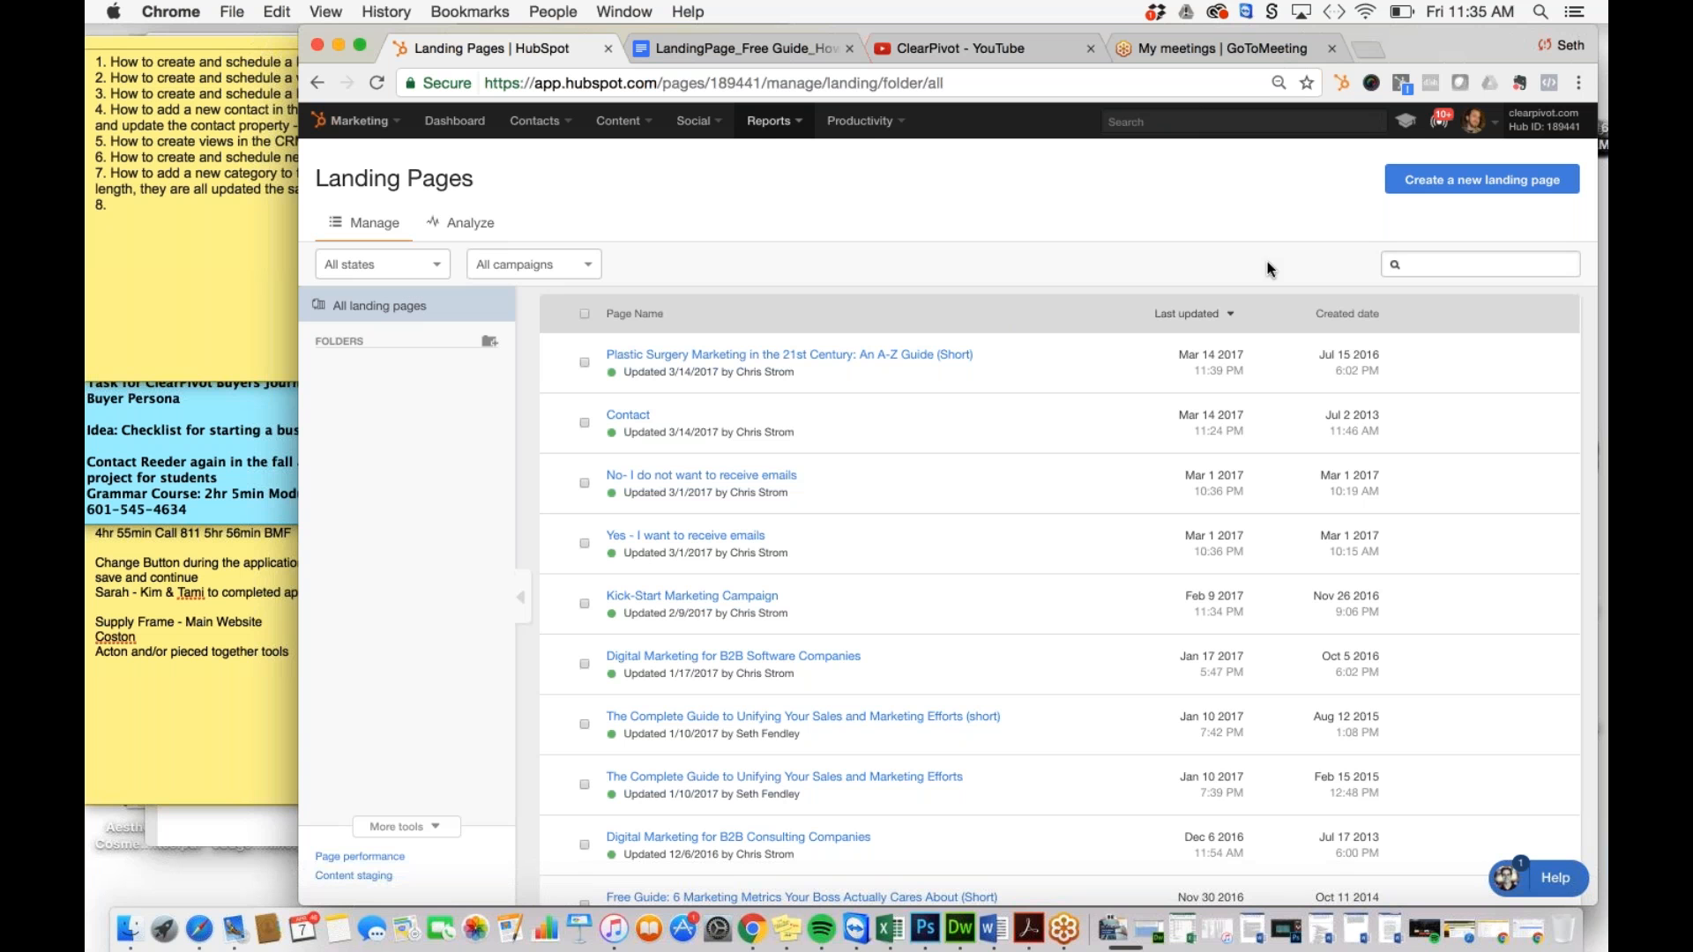
pyautogui.click(1470, 184)
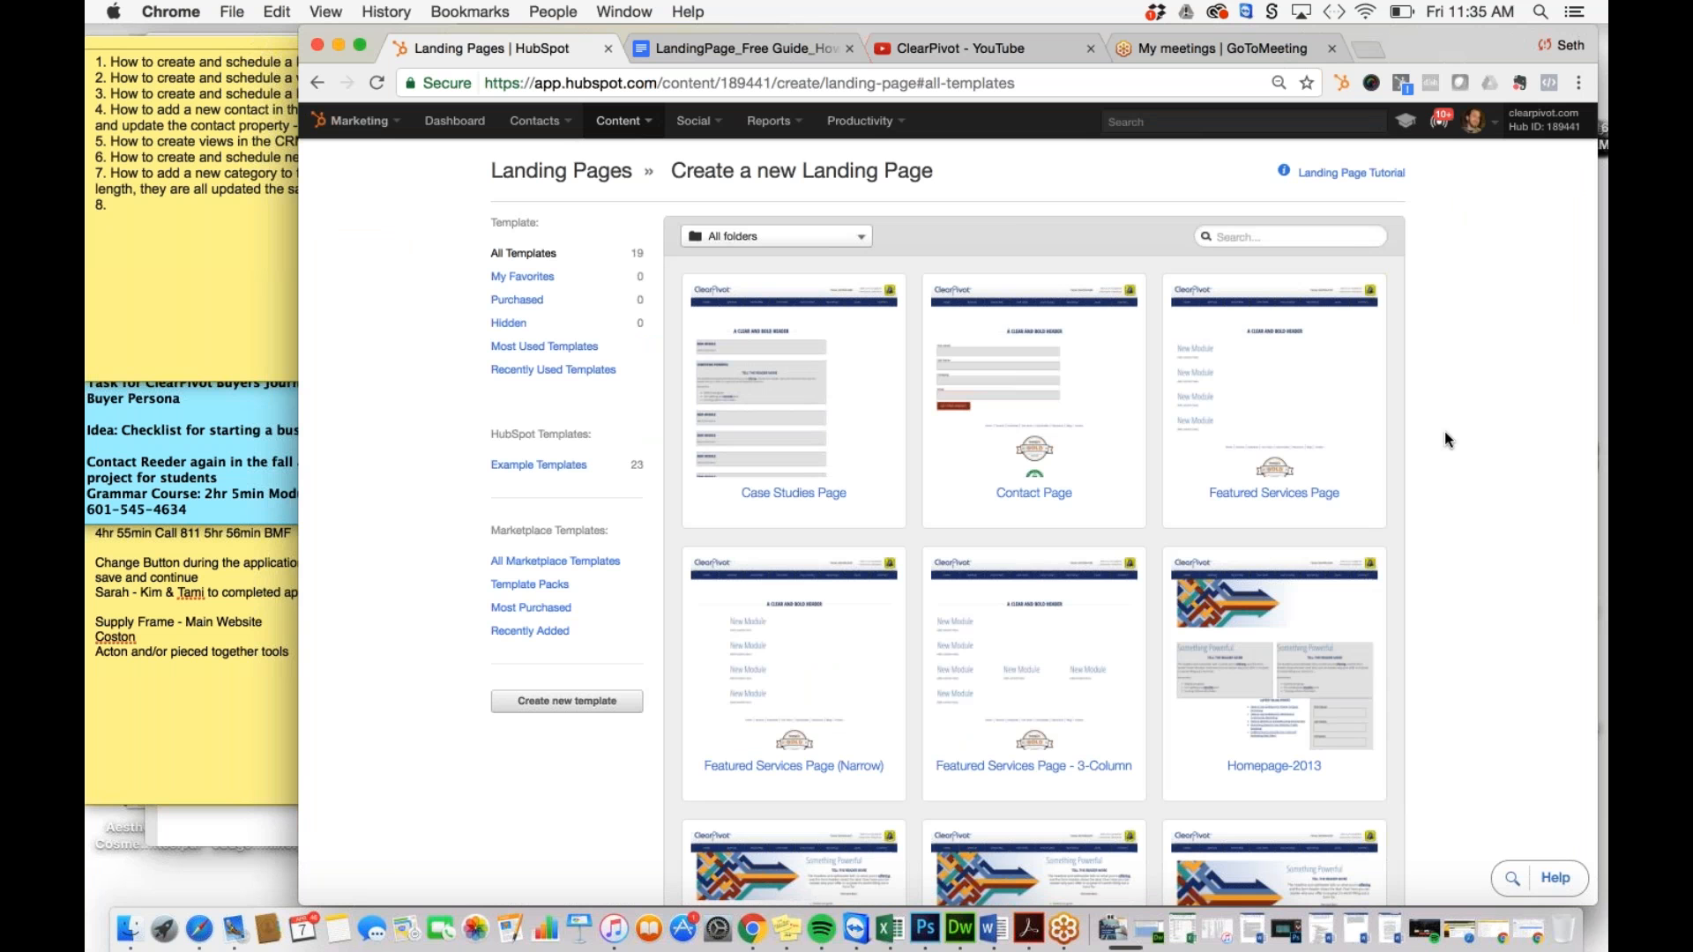
# Step: Create a landing page named 'Test Landing Page' from the Landing Page template
pyautogui.click(1287, 231)
pyautogui.write('Land')
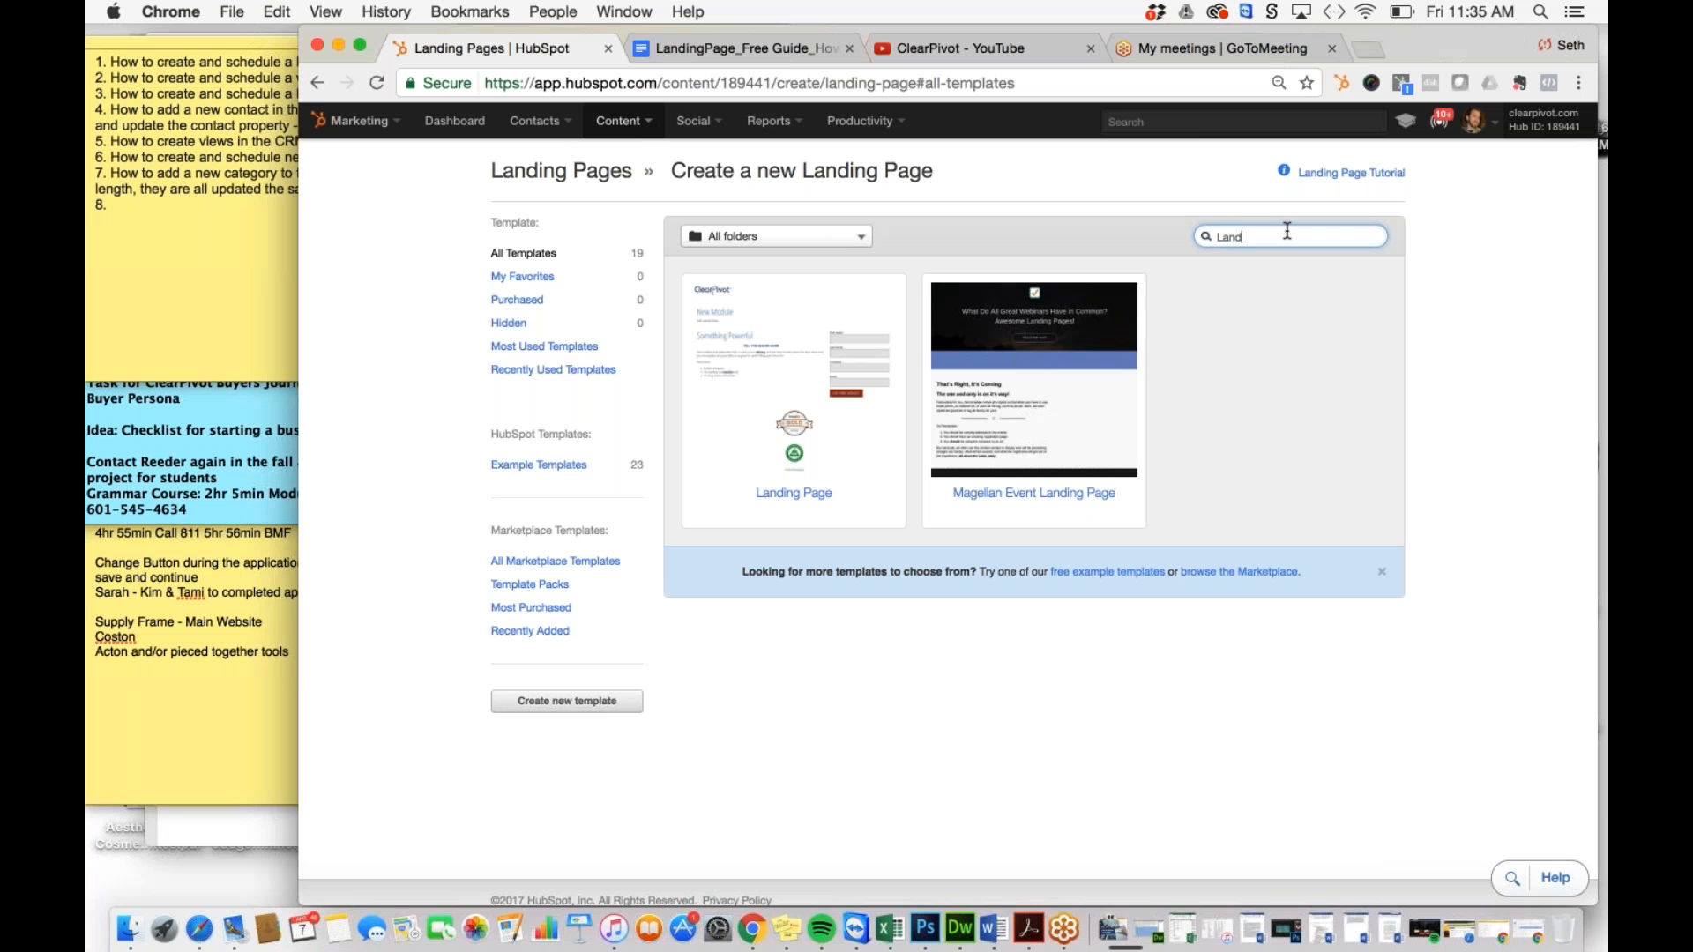
pyautogui.moveTo(812, 455)
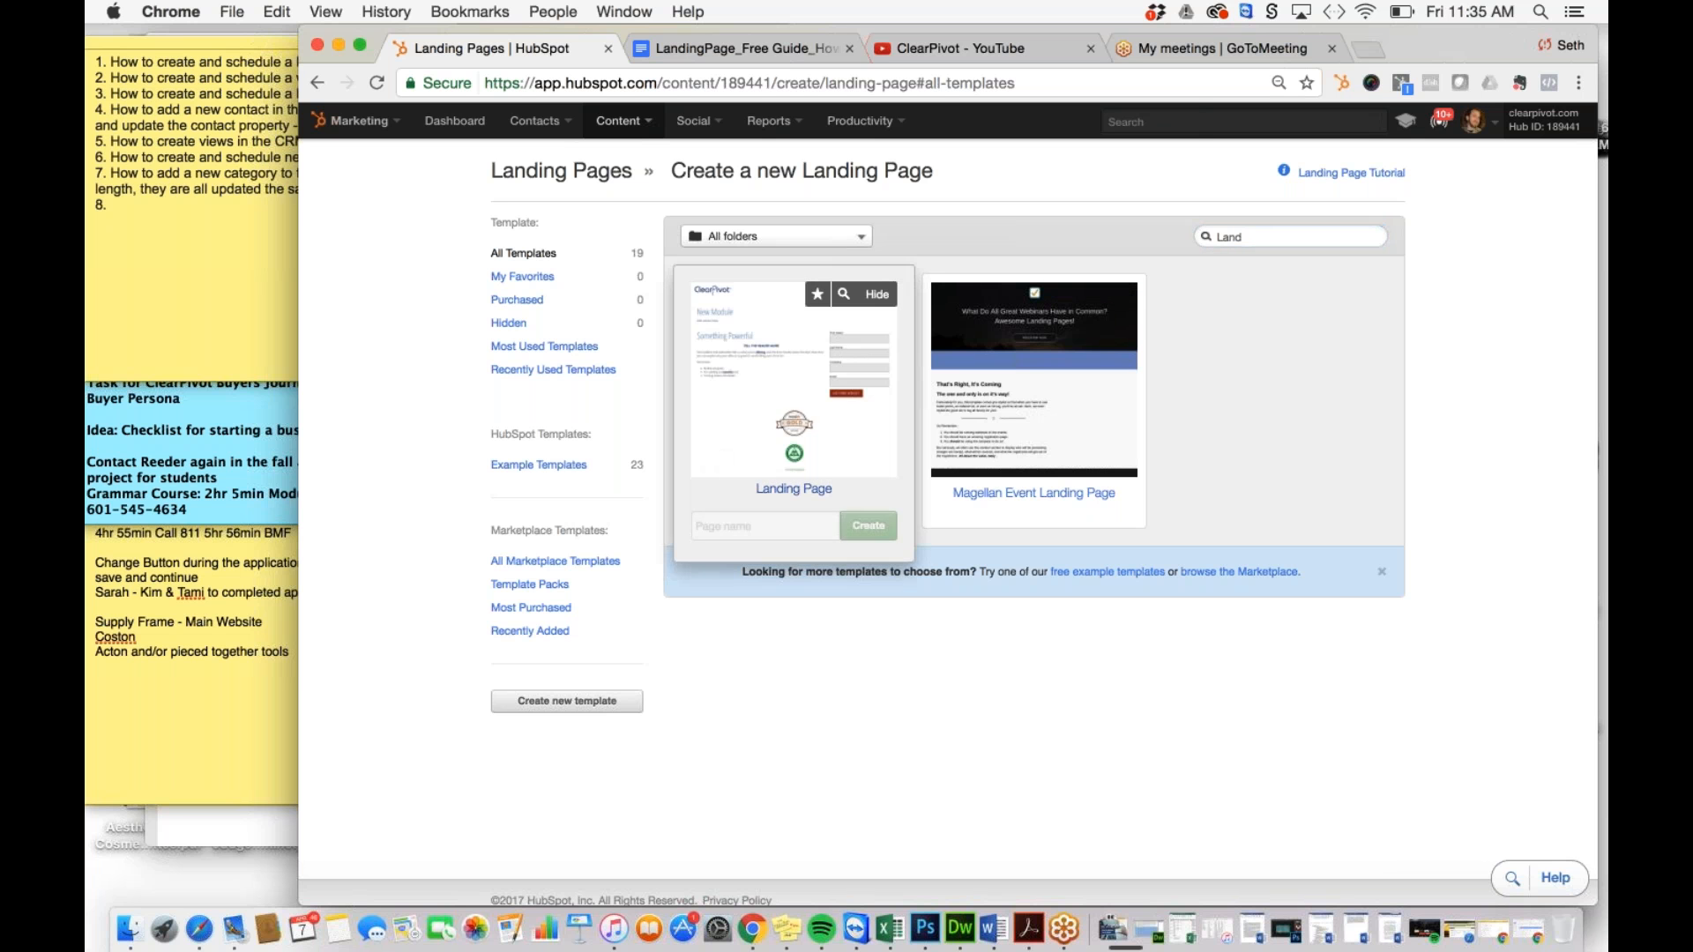
pyautogui.click(735, 526)
pyautogui.write('T')
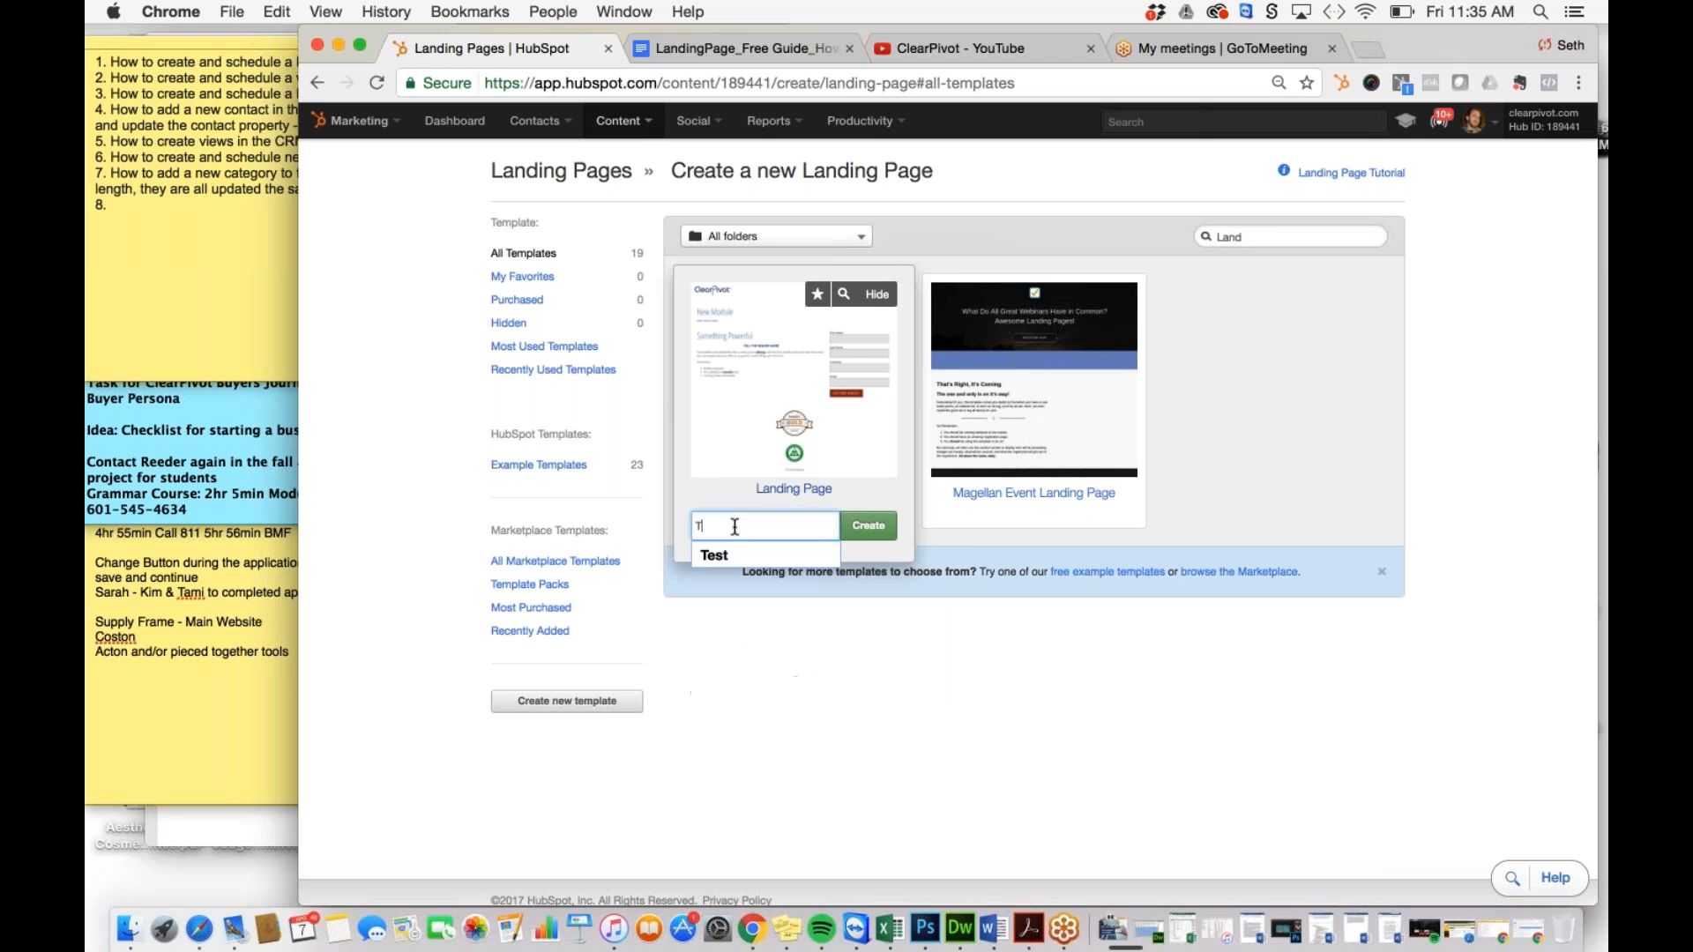
pyautogui.write('est Land')
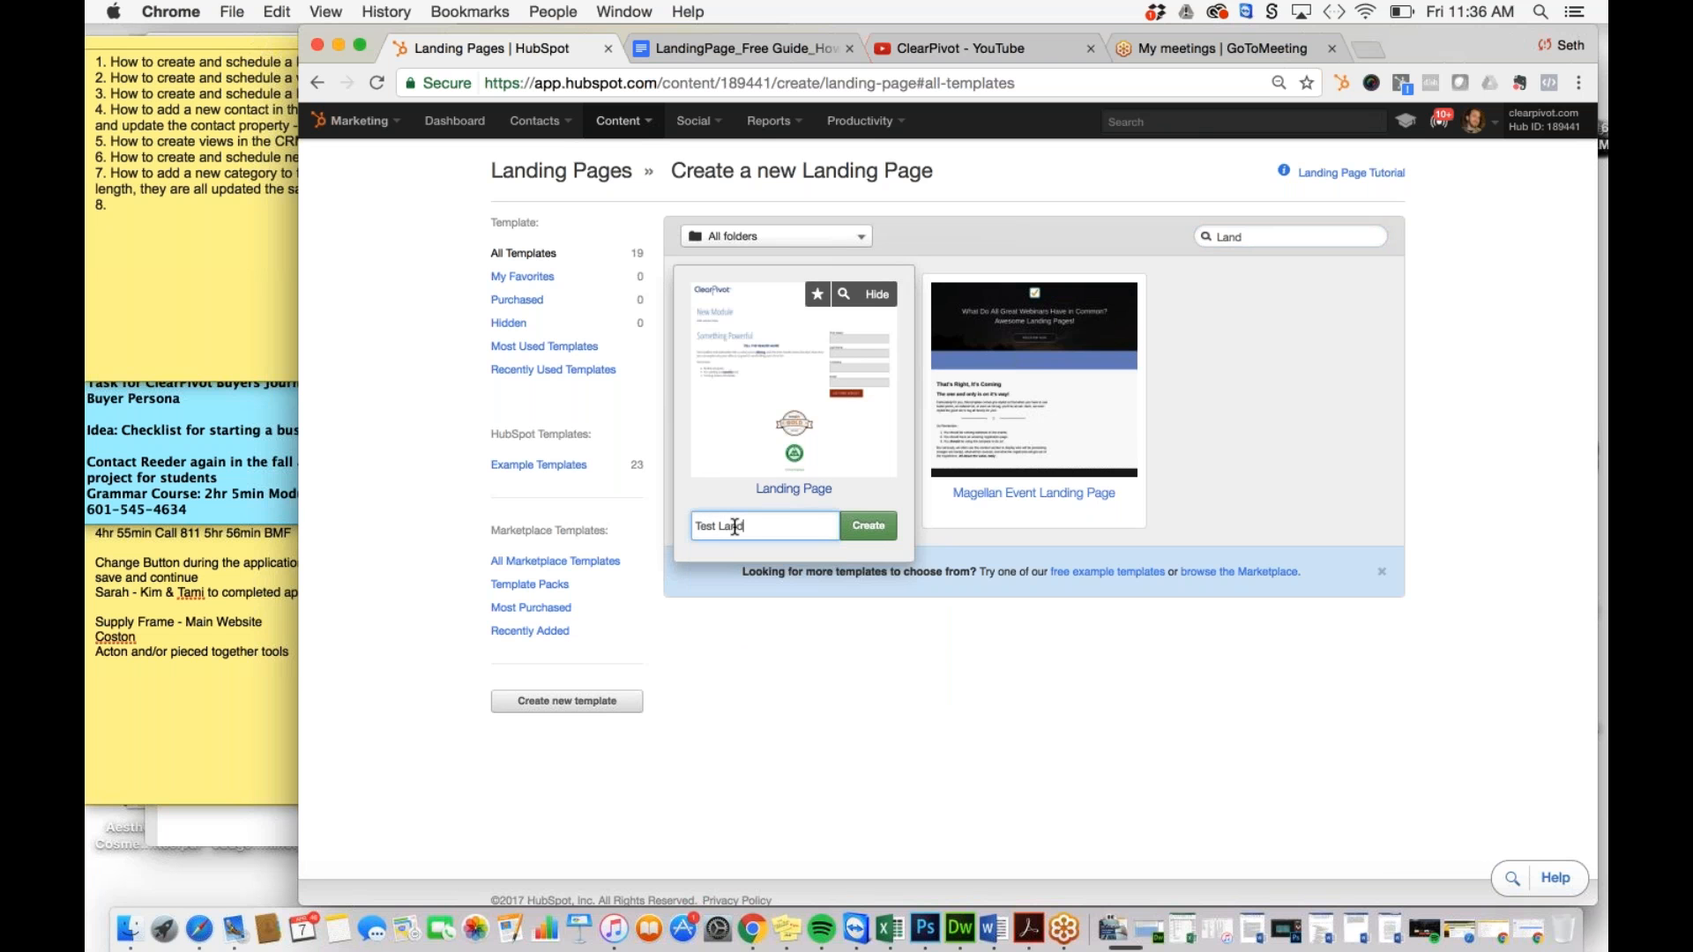
pyautogui.write('ing Page')
pyautogui.click(866, 527)
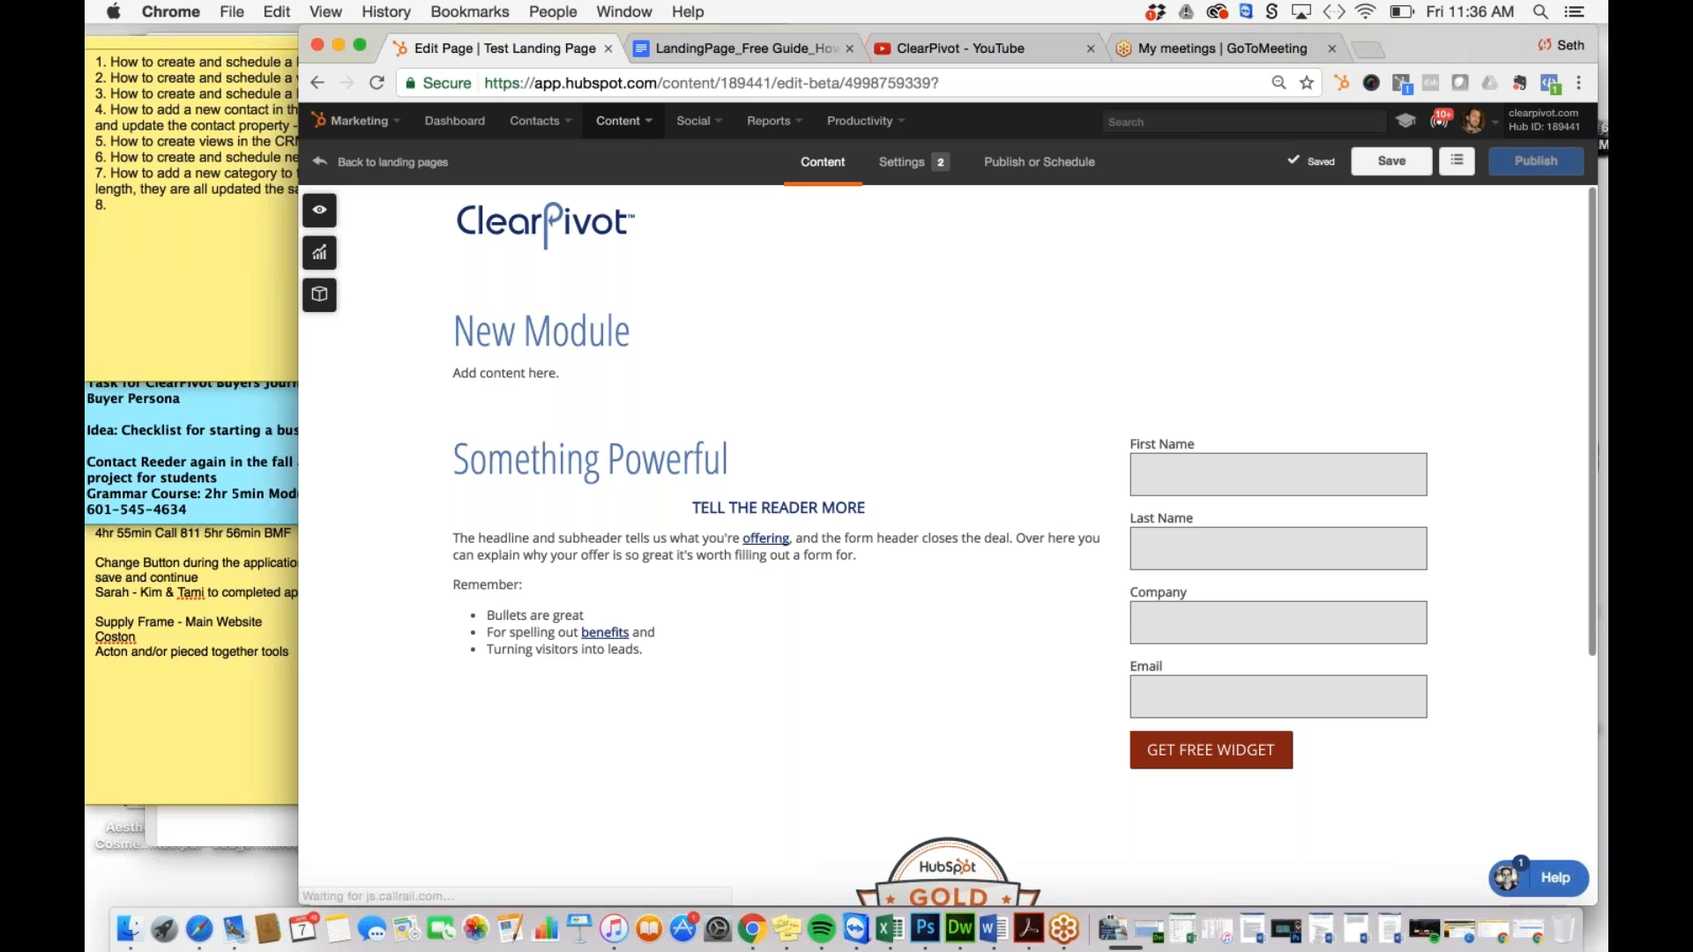
# Step: Delete the New Module placeholder heading and 'Add content here.' text
pyautogui.moveTo(661, 359)
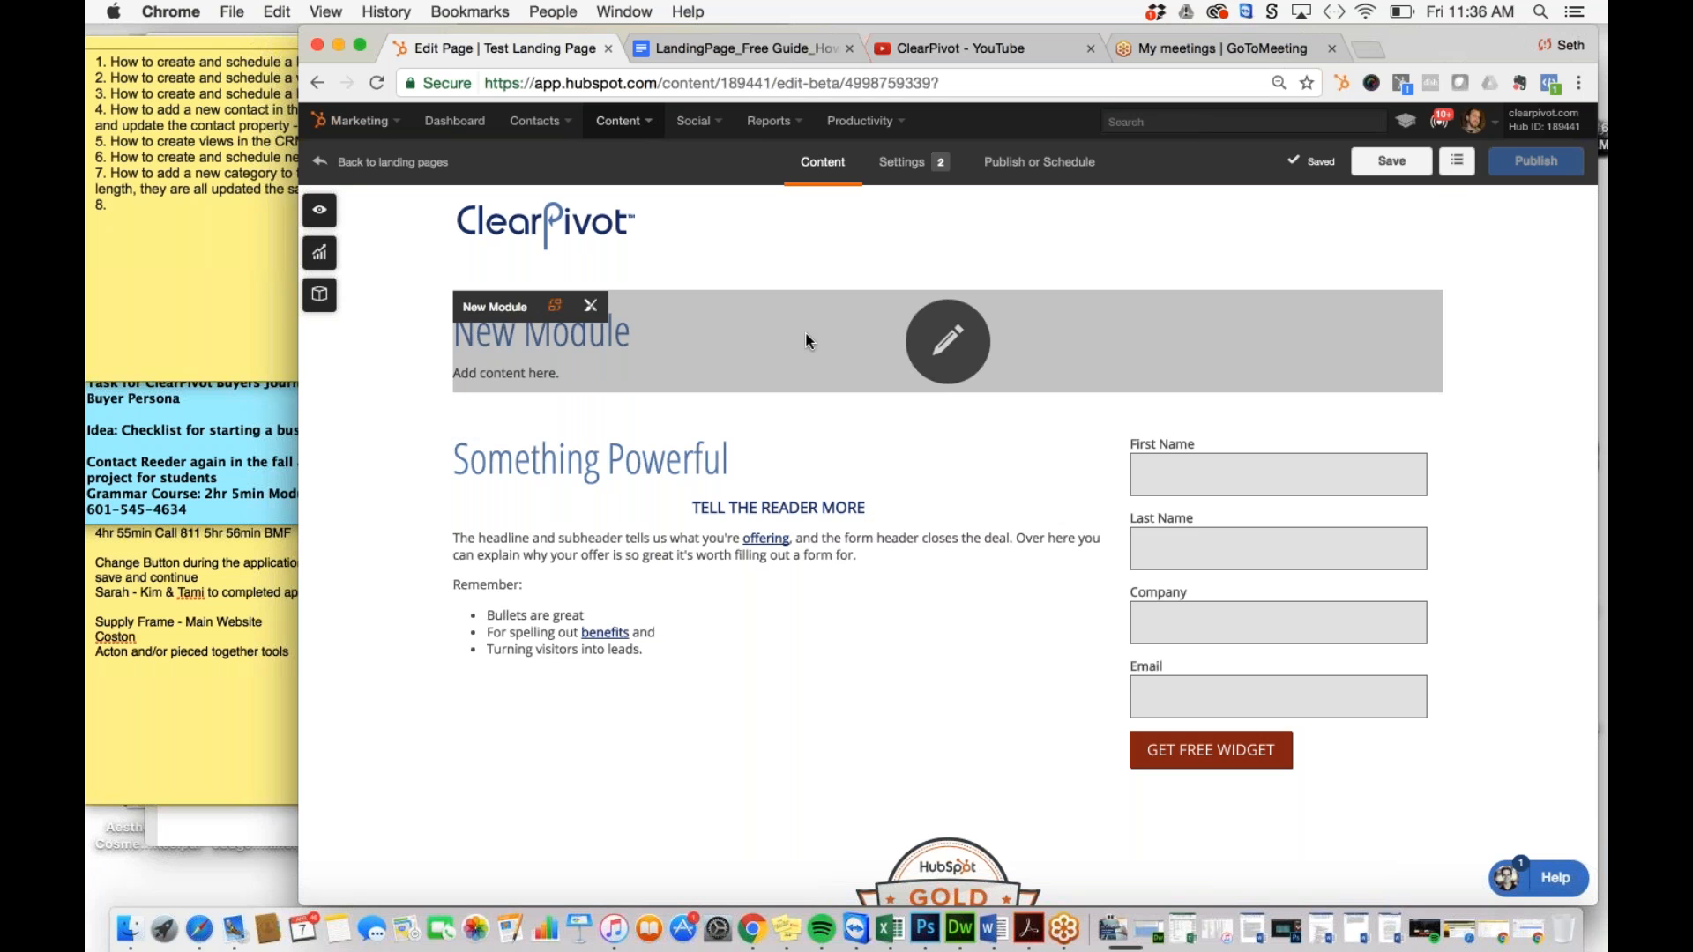
pyautogui.moveTo(721, 482)
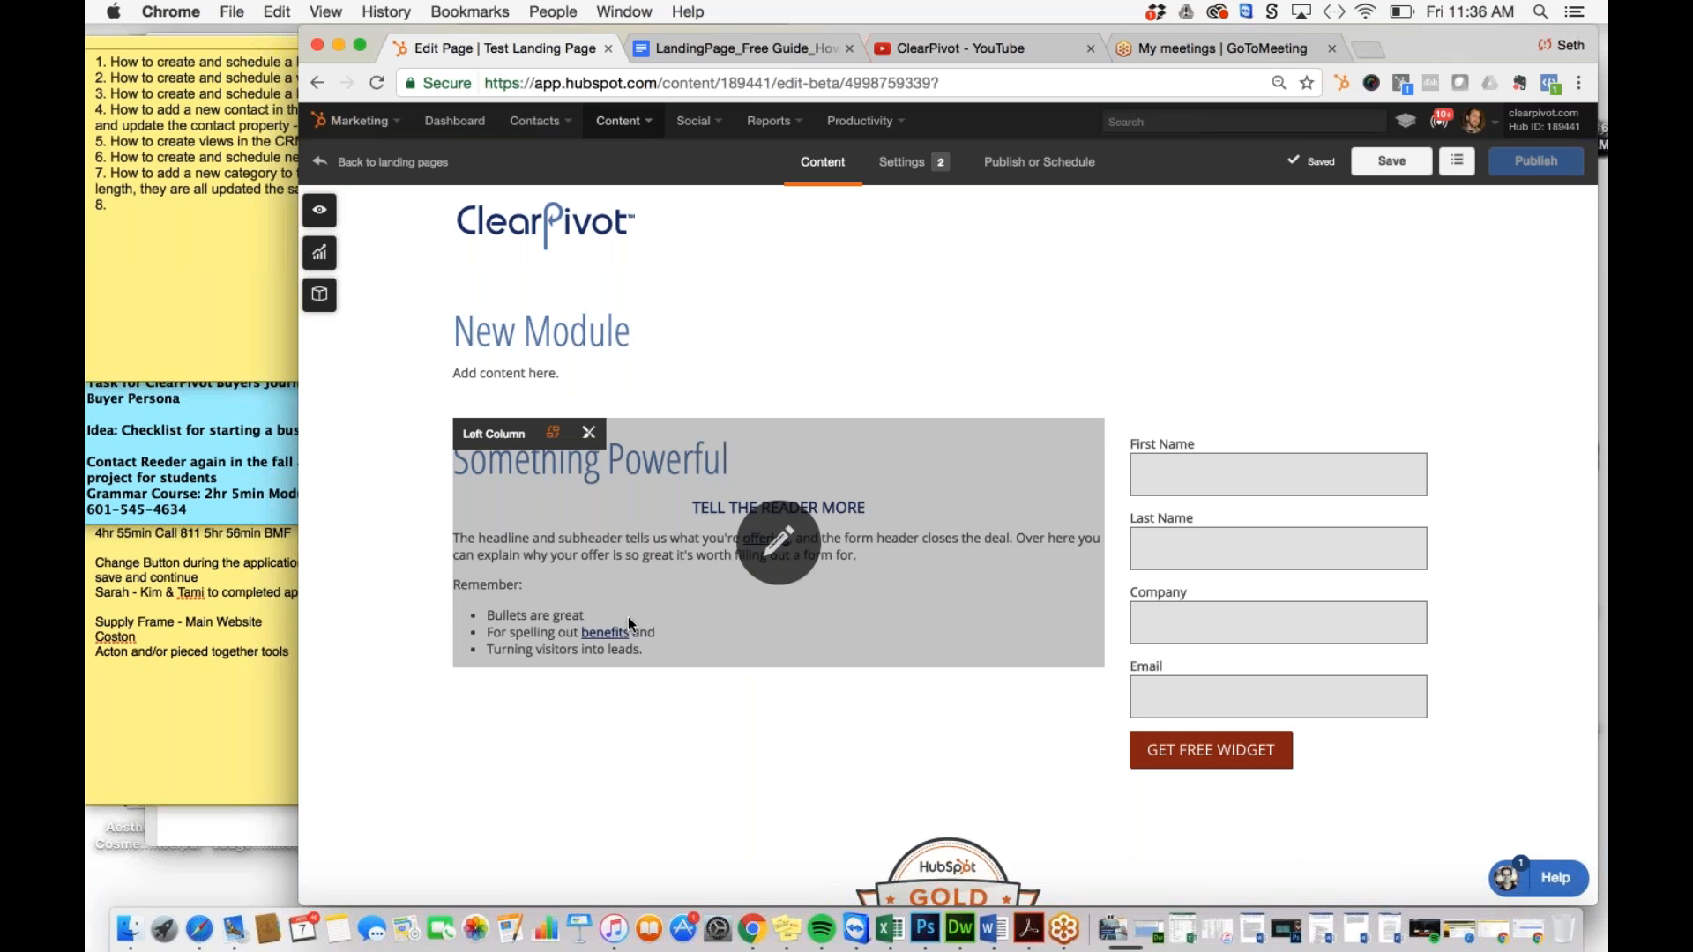
pyautogui.click(633, 360)
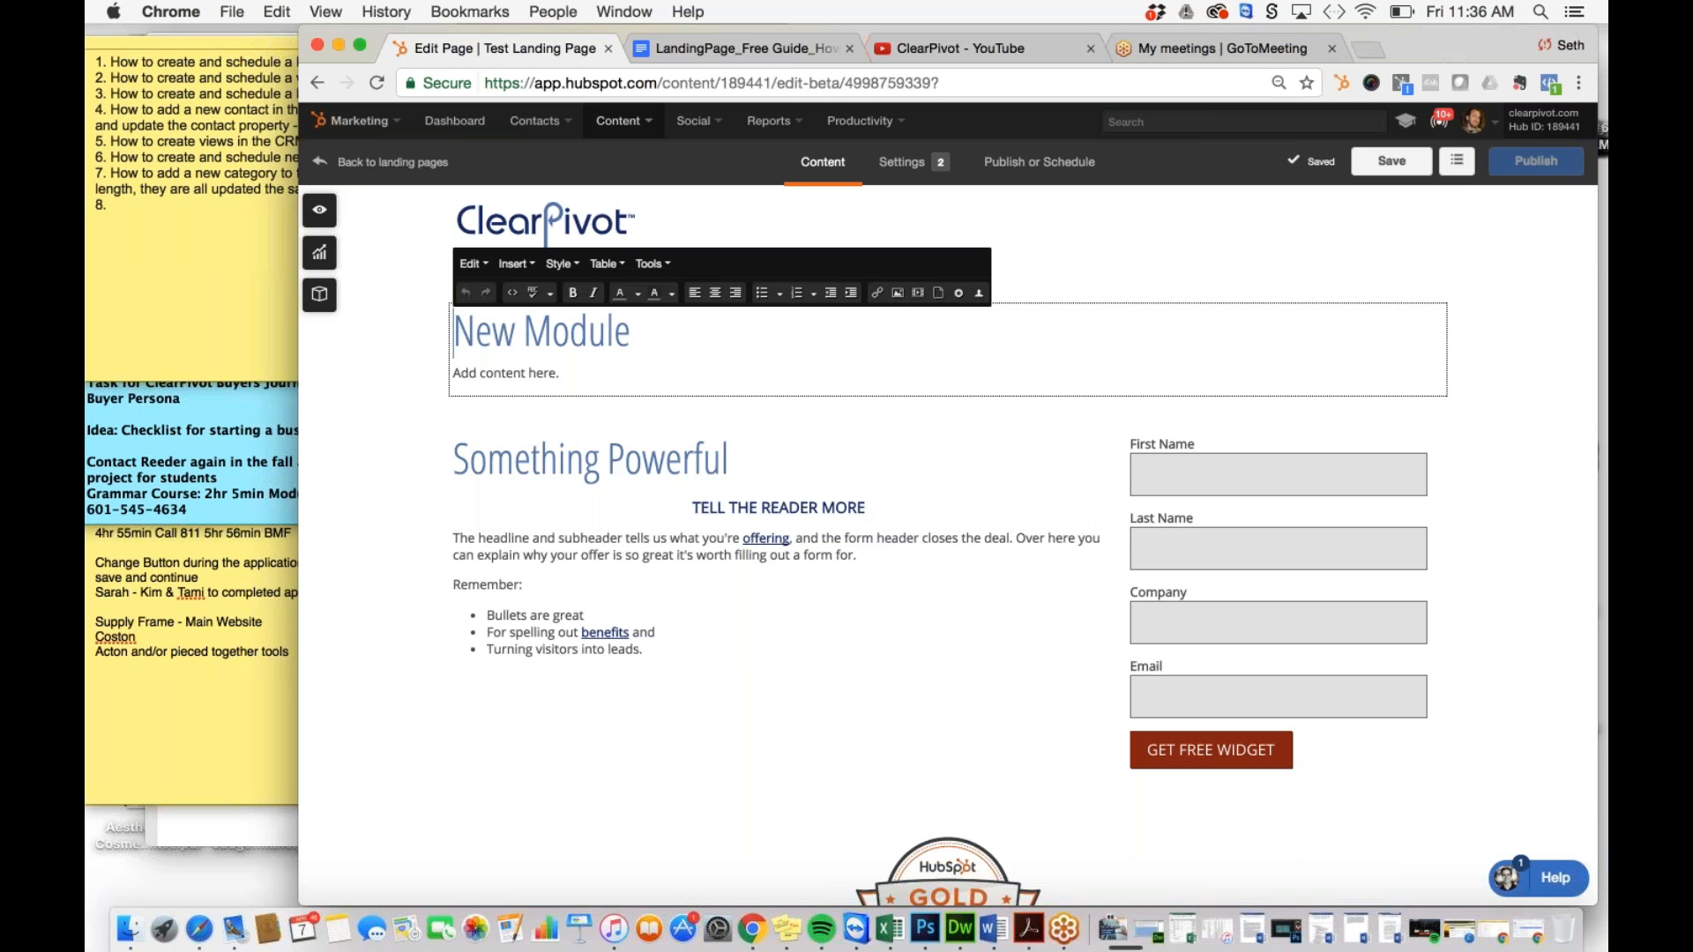
pyautogui.moveTo(587, 374); pyautogui.dragTo(448, 328)
pyautogui.press('BackSpace')
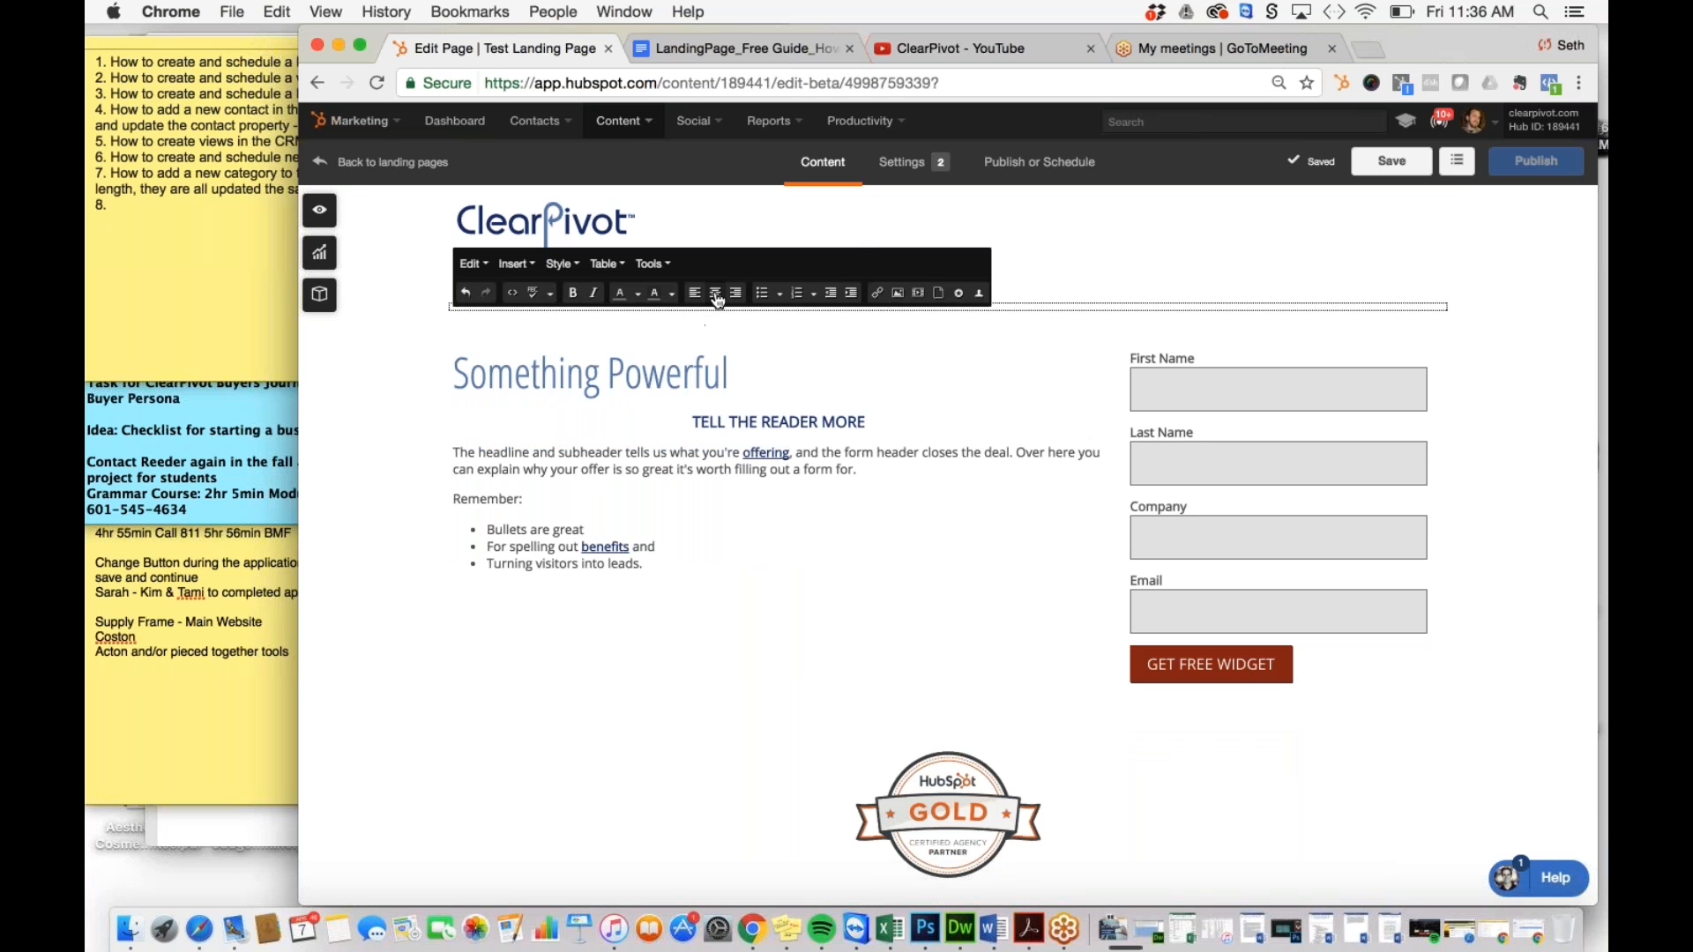
# Step: Select the now-empty top text module and bring up its extra editing options
pyautogui.scroll(-5, 718, 302)
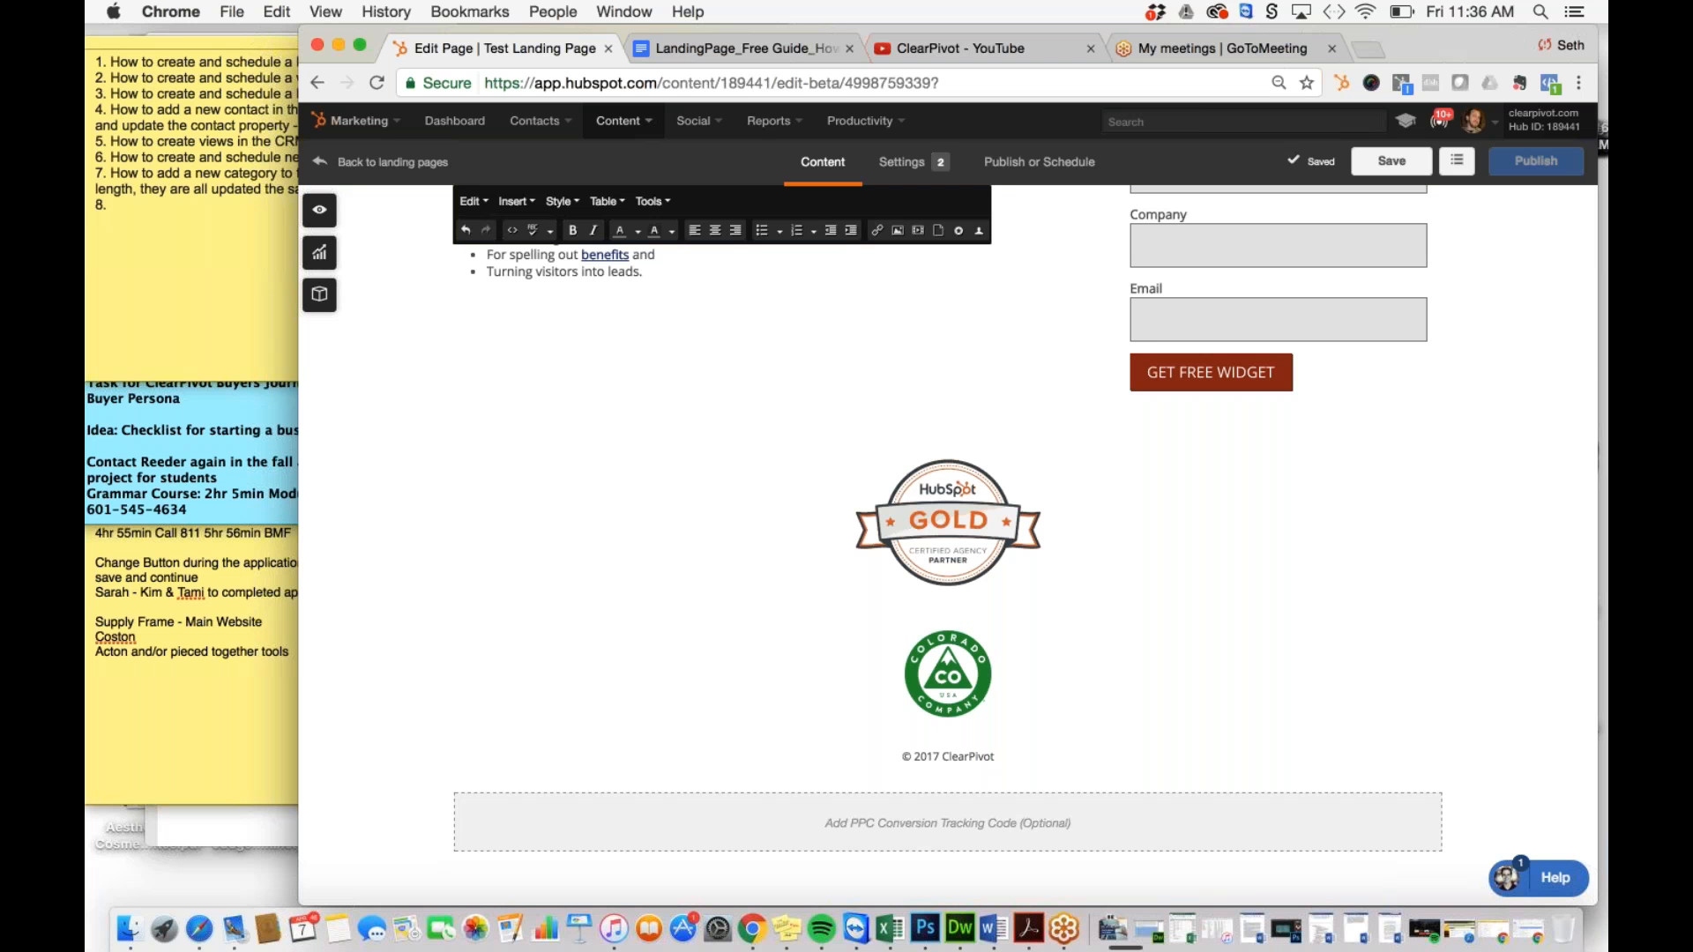
pyautogui.click(718, 326)
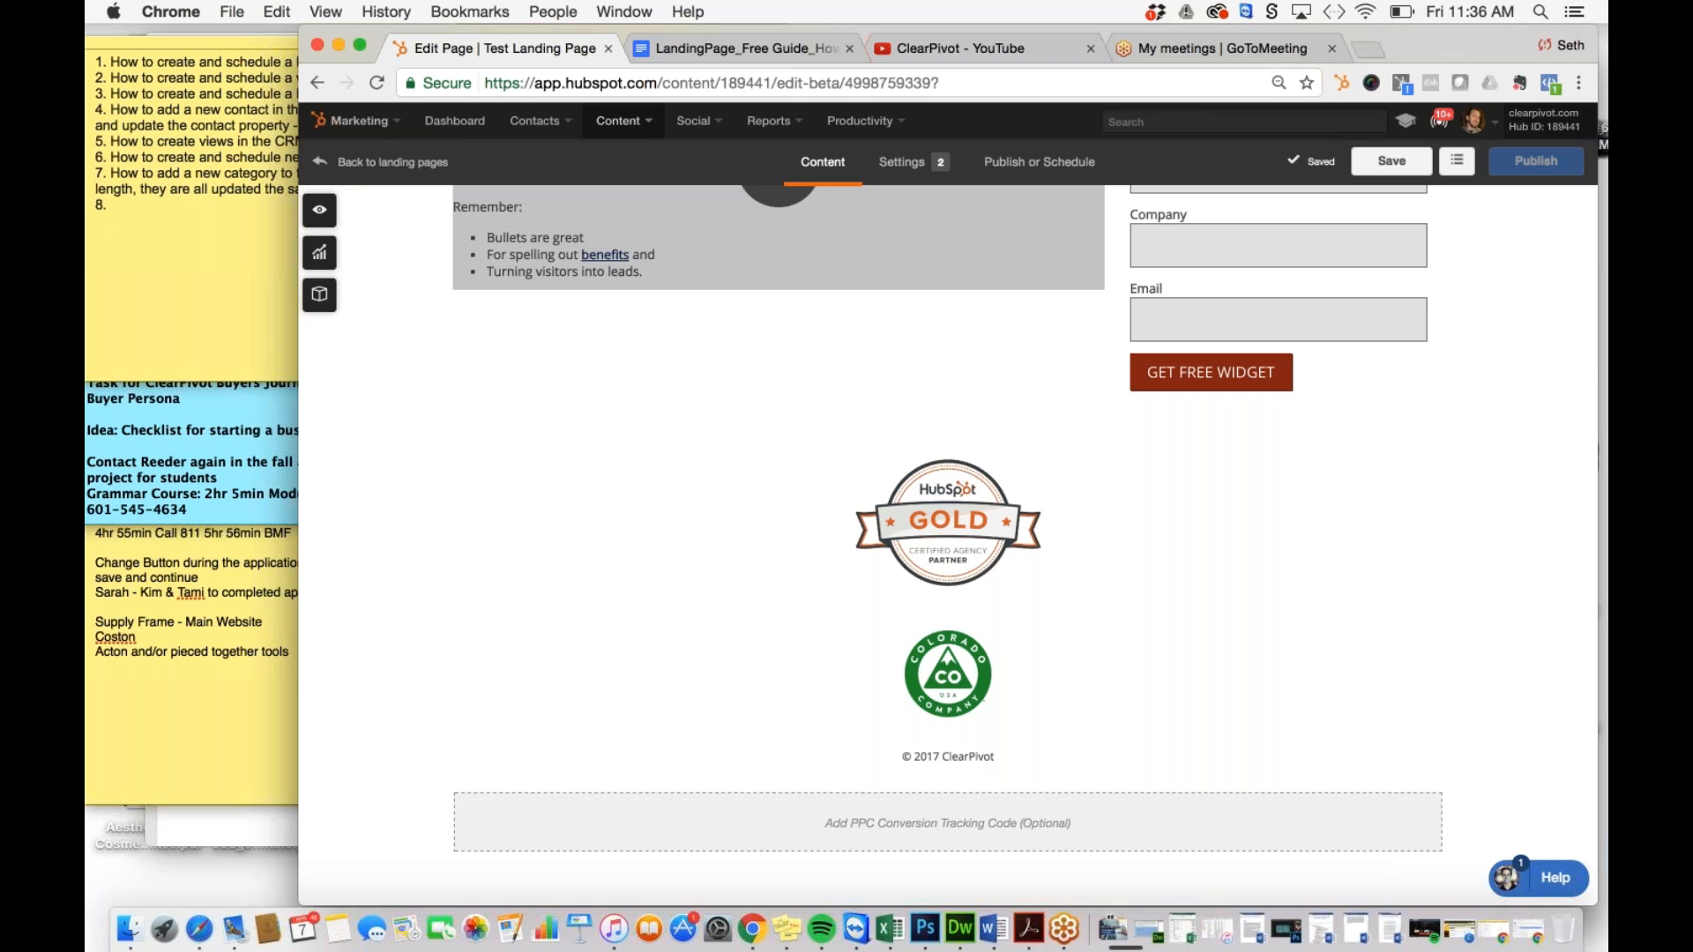
pyautogui.scroll(5, 948, 539)
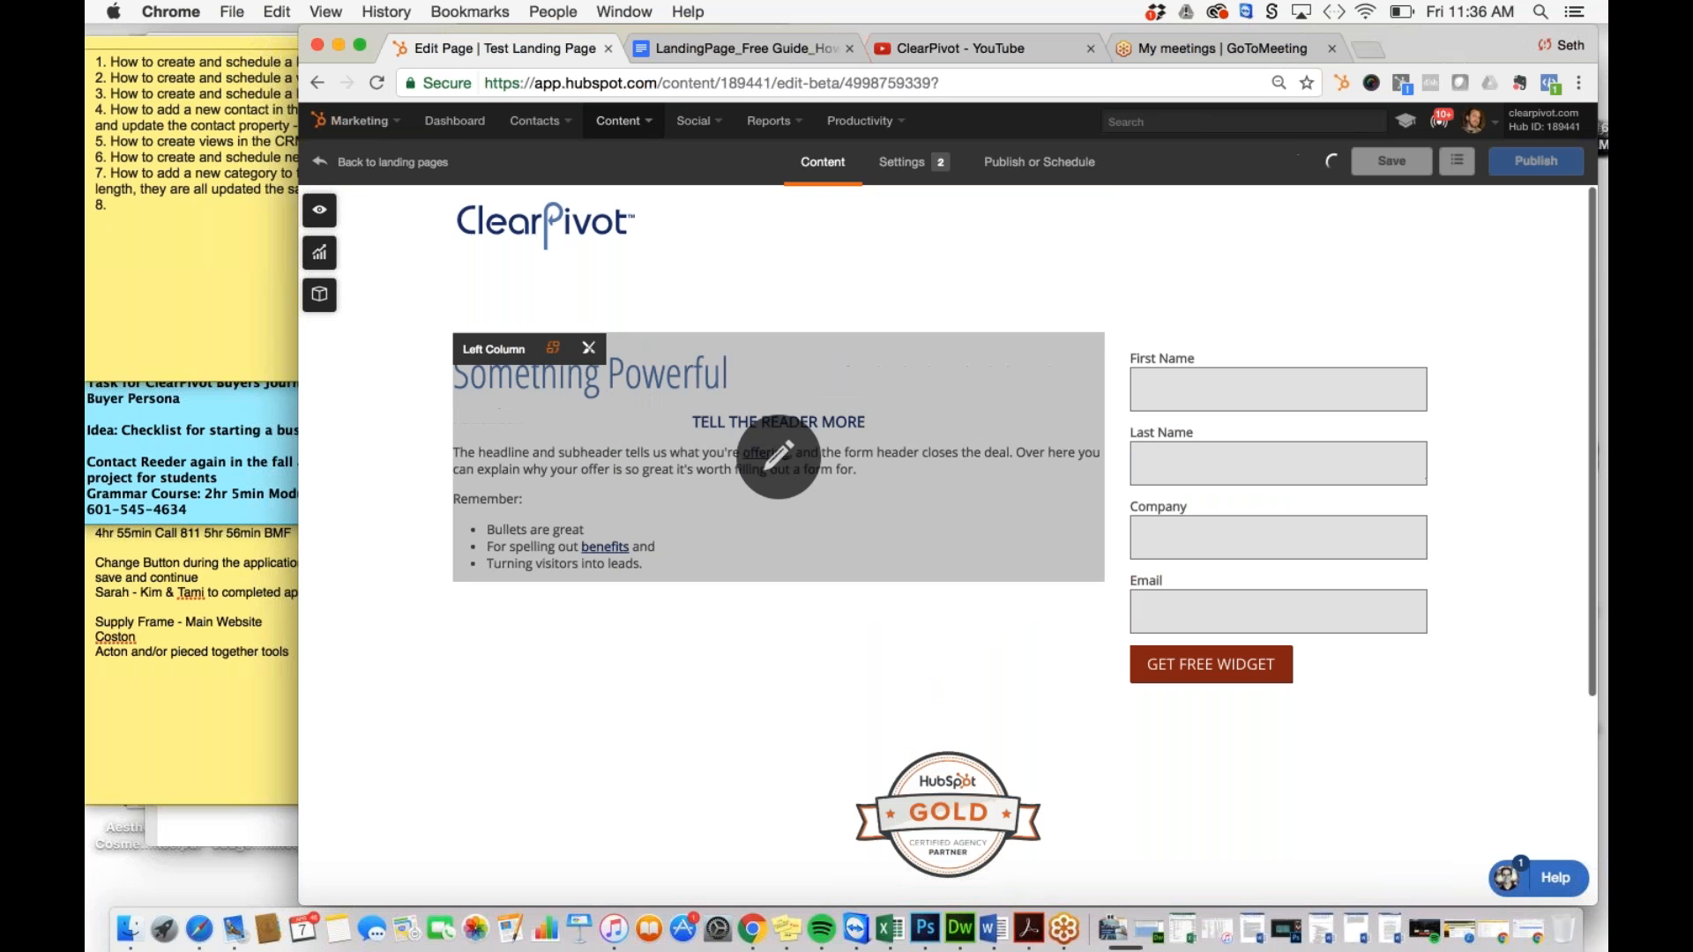
pyautogui.click(972, 298)
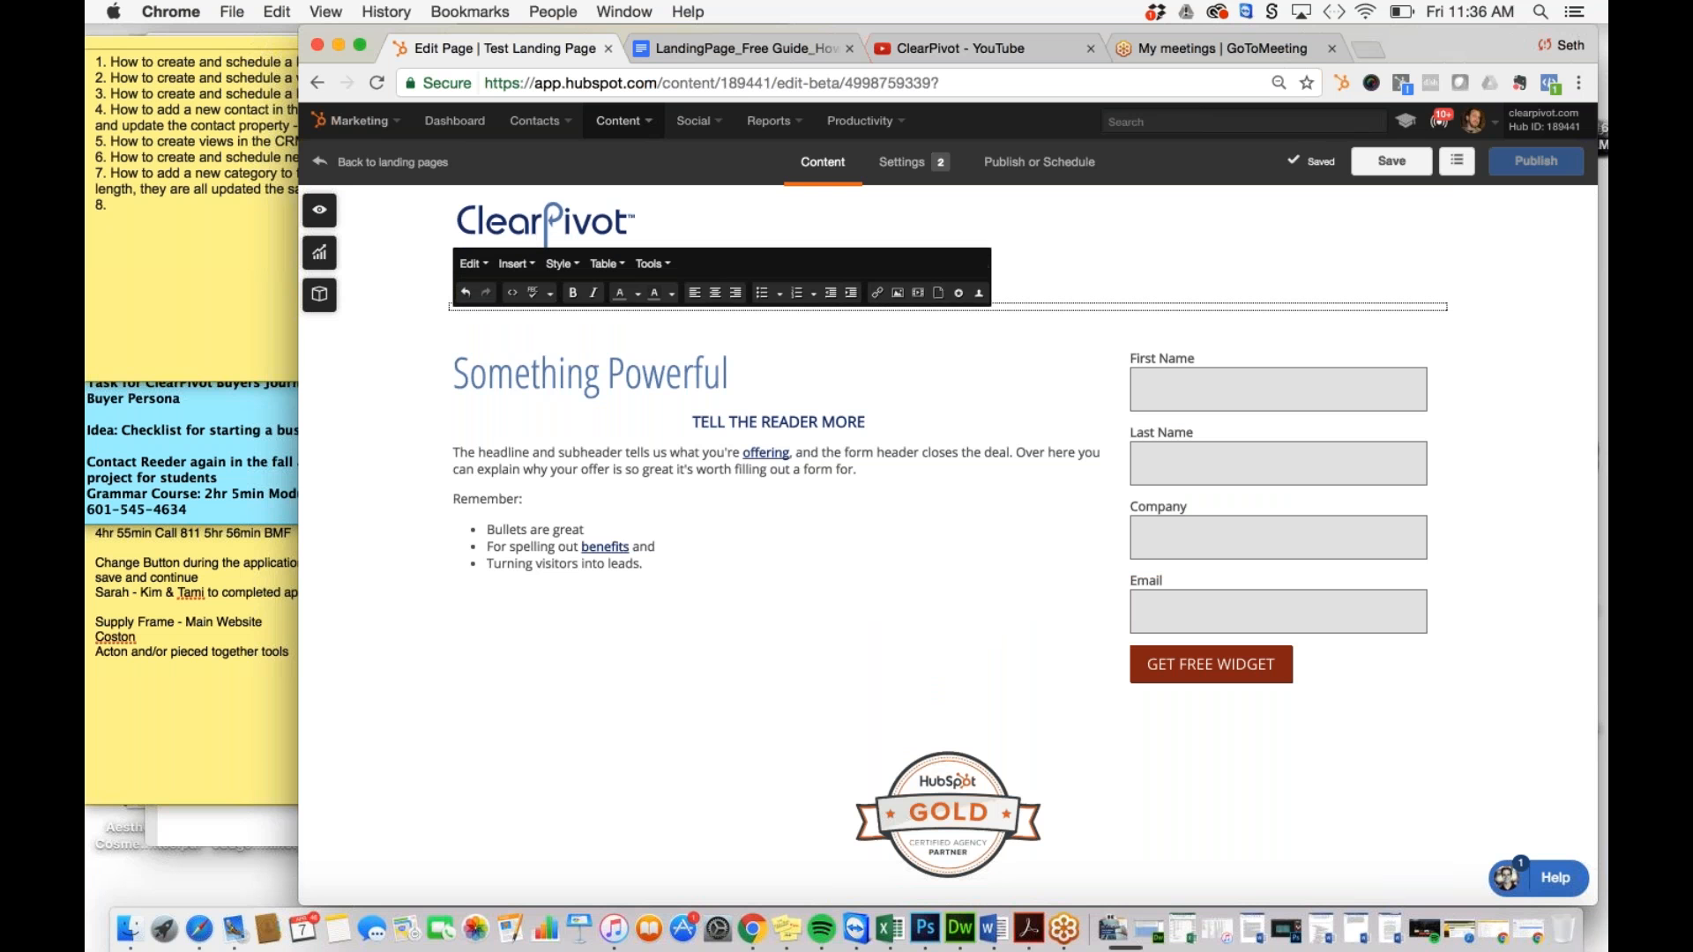
pyautogui.click(651, 264)
# Step: Make the top heading an h1 reading 'Title of Test Landing Page' via source code
pyautogui.click(694, 358)
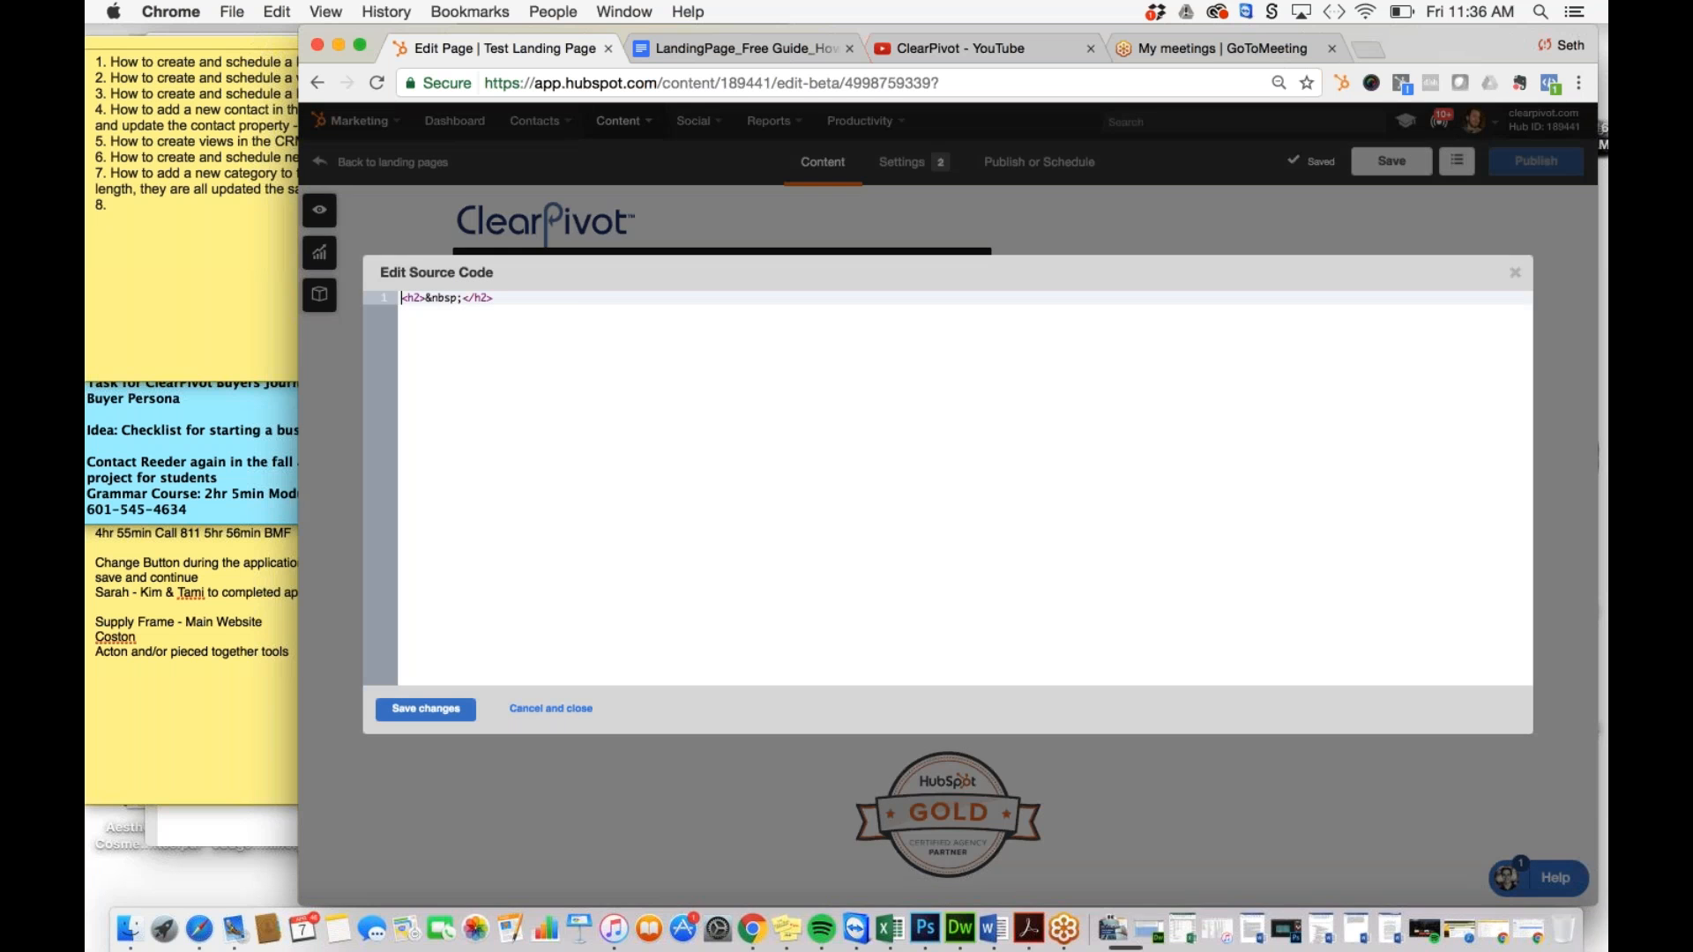
pyautogui.moveTo(461, 299); pyautogui.dragTo(425, 299)
pyautogui.press('BackSpace')
pyautogui.write('Title of Test Landing Page')
pyautogui.press('Delete')
pyautogui.press('Delete')
pyautogui.write('h1')
pyautogui.click(419, 300)
pyautogui.press('BackSpace')
pyautogui.write('1')
pyautogui.click(426, 709)
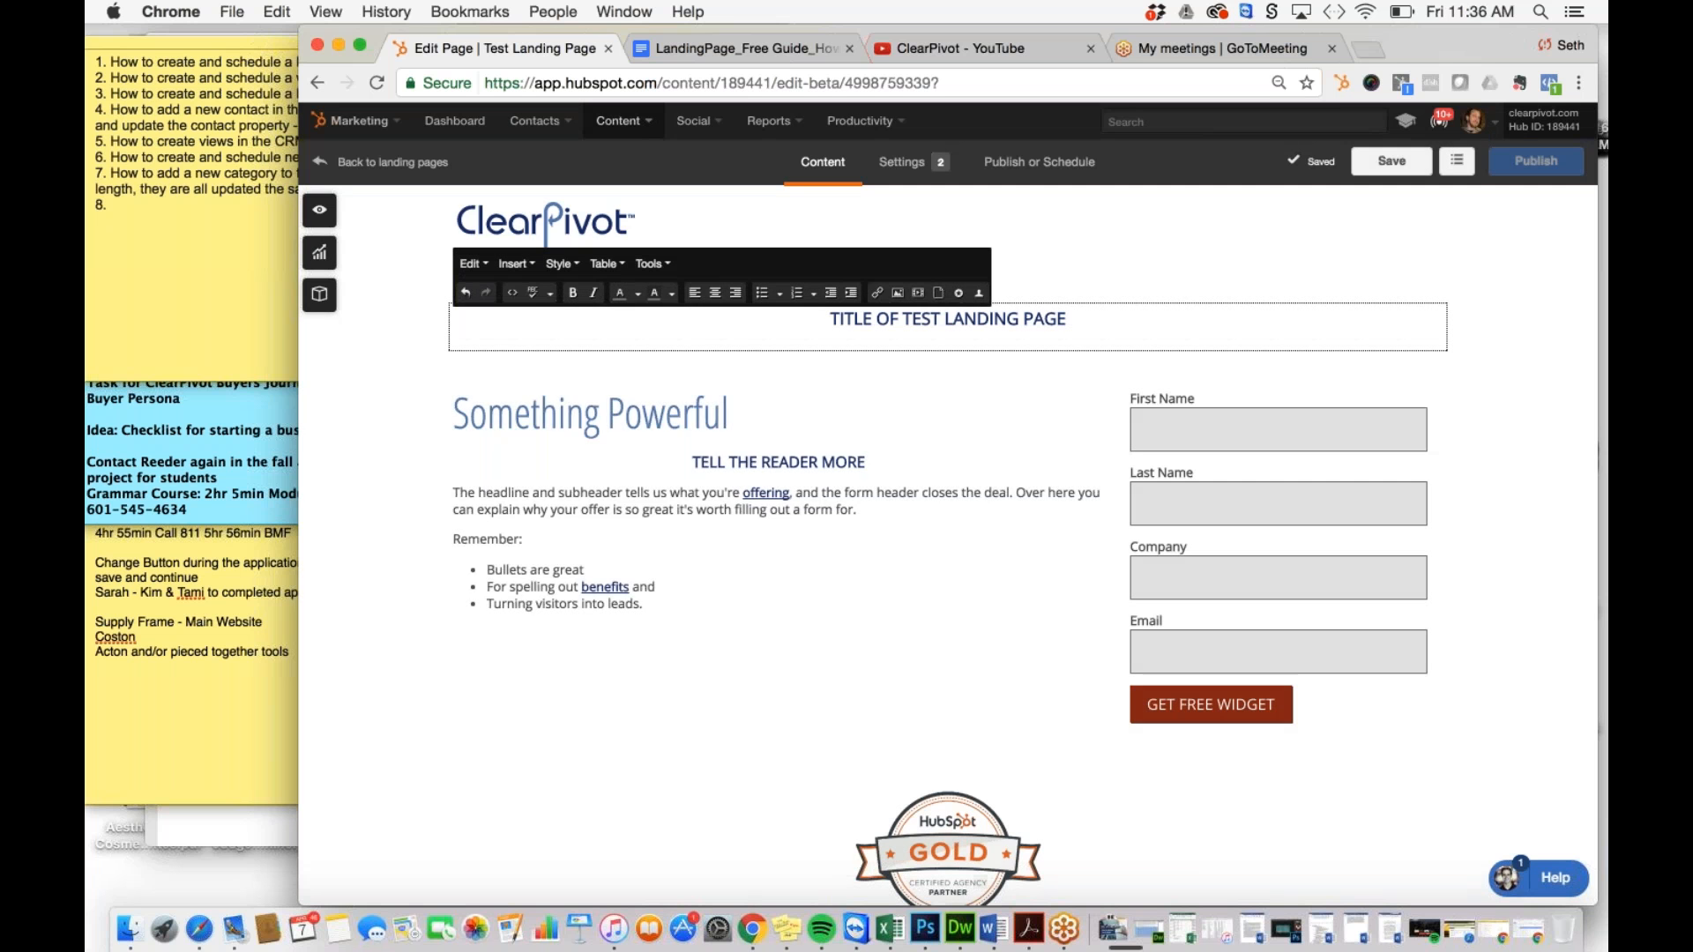
# Step: Delete the left column's sample copy
pyautogui.click(865, 553)
pyautogui.scroll(-5, 864, 553)
pyautogui.click(684, 370)
pyautogui.moveTo(655, 370); pyautogui.dragTo(447, 404)
pyautogui.press('BackSpace')
# Step: Switch to the Google Doc with the guide's landing page copy
pyautogui.click(824, 48)
pyautogui.click(576, 706)
pyautogui.press('Down')
pyautogui.press('Down')
pyautogui.press('Down')
pyautogui.press('Down')
pyautogui.press('Down')
pyautogui.press('Down')
pyautogui.press('Down')
pyautogui.press('Down')
pyautogui.press('Down')
pyautogui.press('Down')
pyautogui.press('Down')
pyautogui.press('Down')
pyautogui.press('Down')
pyautogui.press('Down')
pyautogui.press('Down')
pyautogui.press('Down')
pyautogui.press('Down')
pyautogui.press('Down')
pyautogui.press('Down')
pyautogui.press('Down')
pyautogui.press('Down')
pyautogui.press('Down')
pyautogui.press('Down')
pyautogui.press('Down')
pyautogui.press('Down')
pyautogui.press('Down')
pyautogui.press('Down')
pyautogui.press('Down')
pyautogui.press('Down')
pyautogui.press('Down')
pyautogui.press('Down')
pyautogui.press('Down')
pyautogui.press('Down')
pyautogui.press('Down')
pyautogui.press('Down')
pyautogui.press('Down')
pyautogui.press('Down')
pyautogui.press('Down')
pyautogui.press('Down')
pyautogui.press('Down')
pyautogui.press('Down')
pyautogui.press('Down')
pyautogui.press('Down')
pyautogui.press('Down')
pyautogui.press('Down')
pyautogui.press('Down')
pyautogui.press('Down')
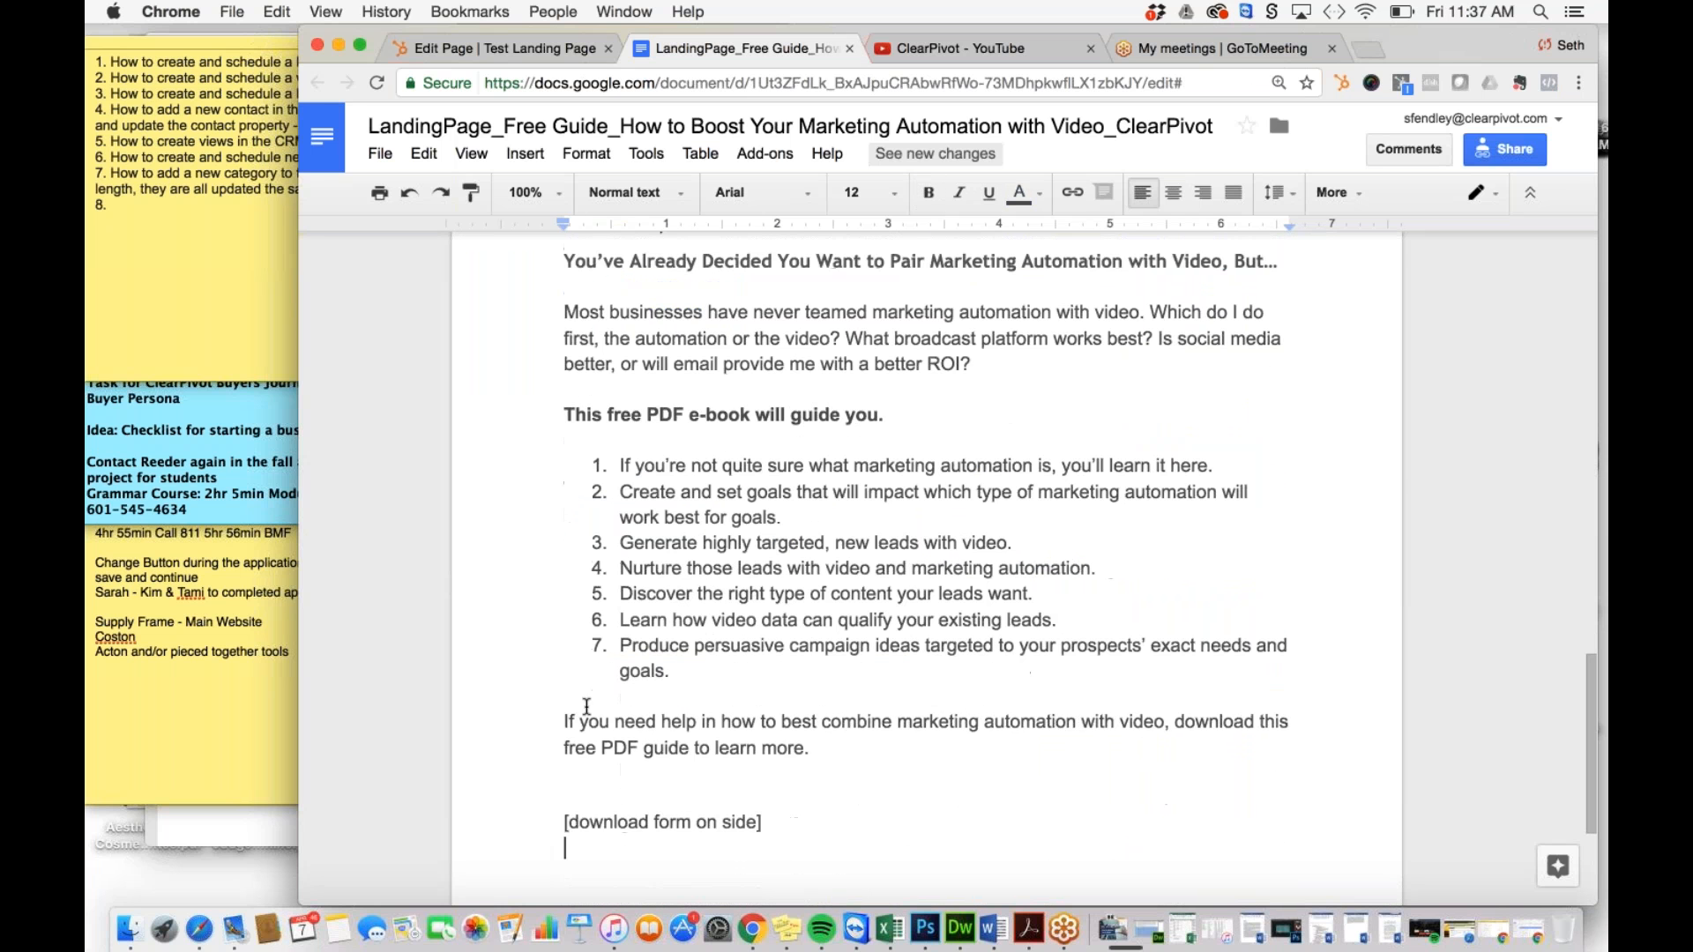
# Step: Copy the guide's Content section article text and return to the HubSpot editor
pyautogui.moveTo(849, 752); pyautogui.dragTo(538, 379)
pyautogui.press('super+c')
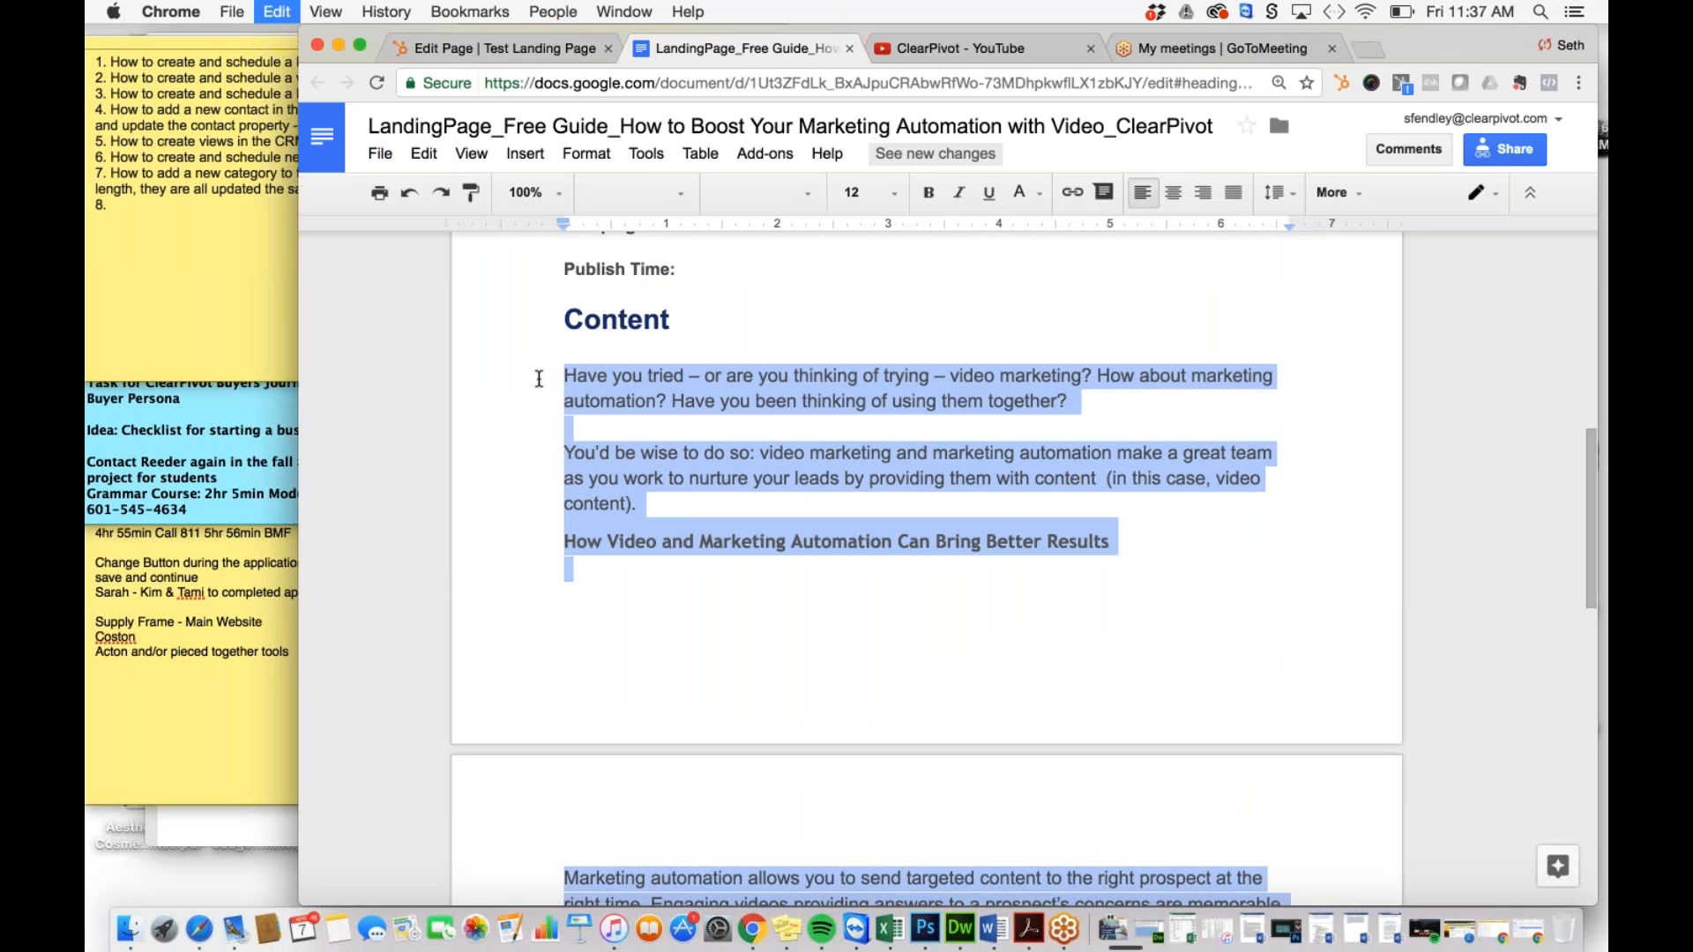
pyautogui.click(494, 48)
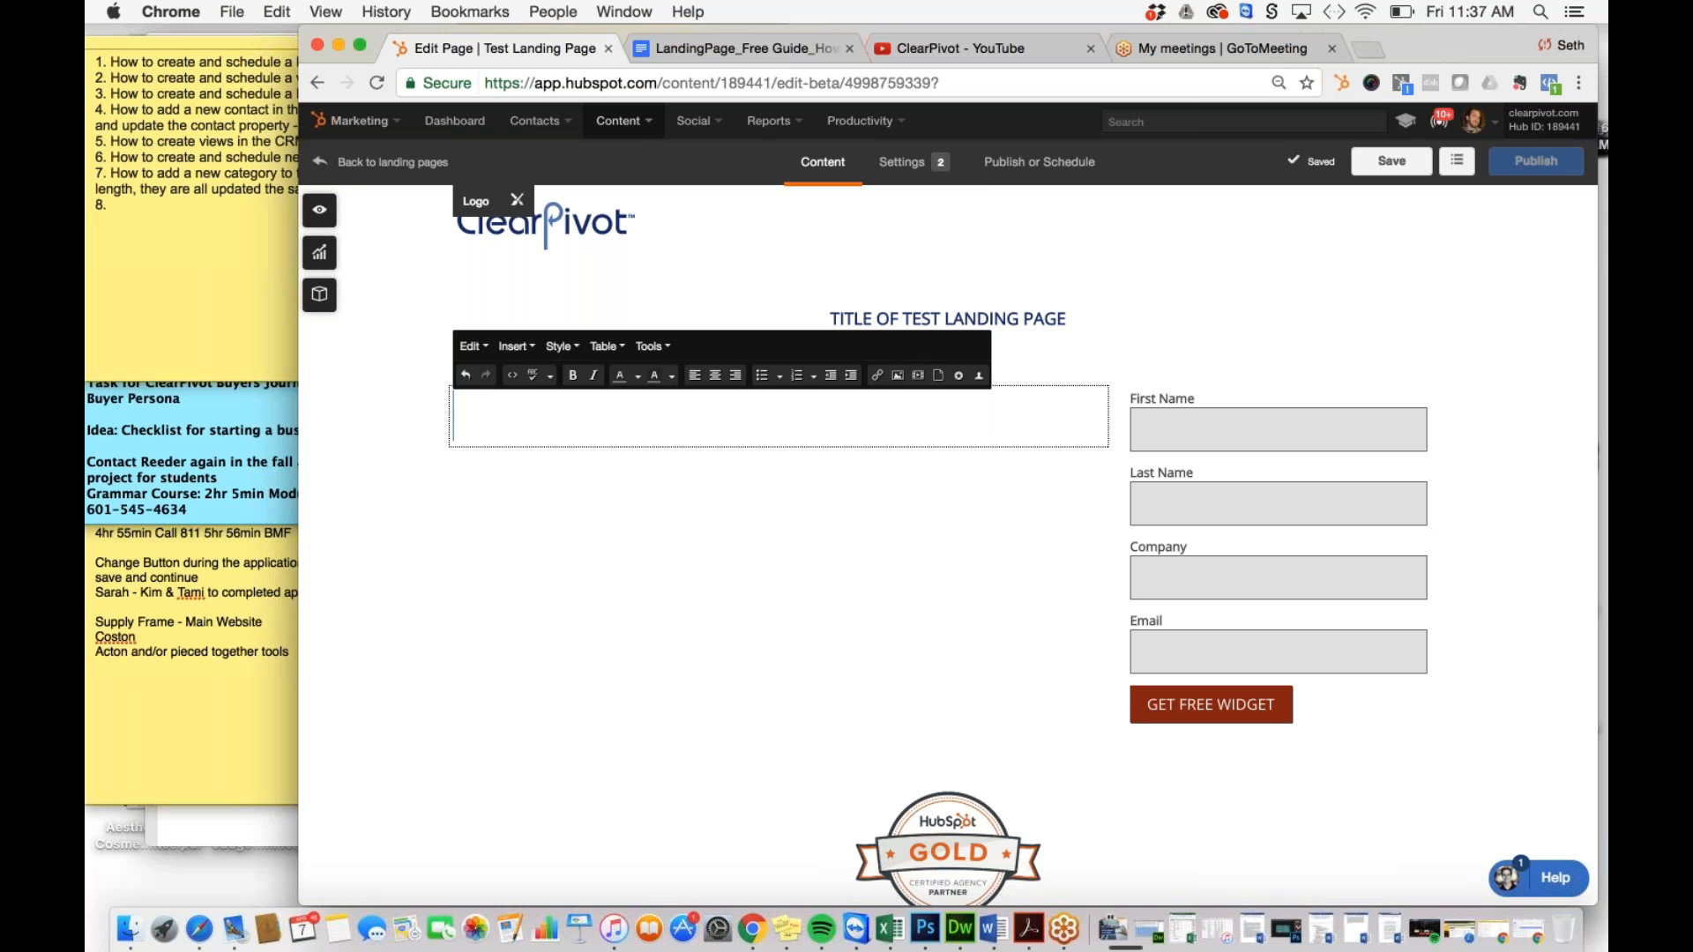
# Step: Paste the article copy into the left column and remove blank lines around the numbered list
pyautogui.press('super+v')
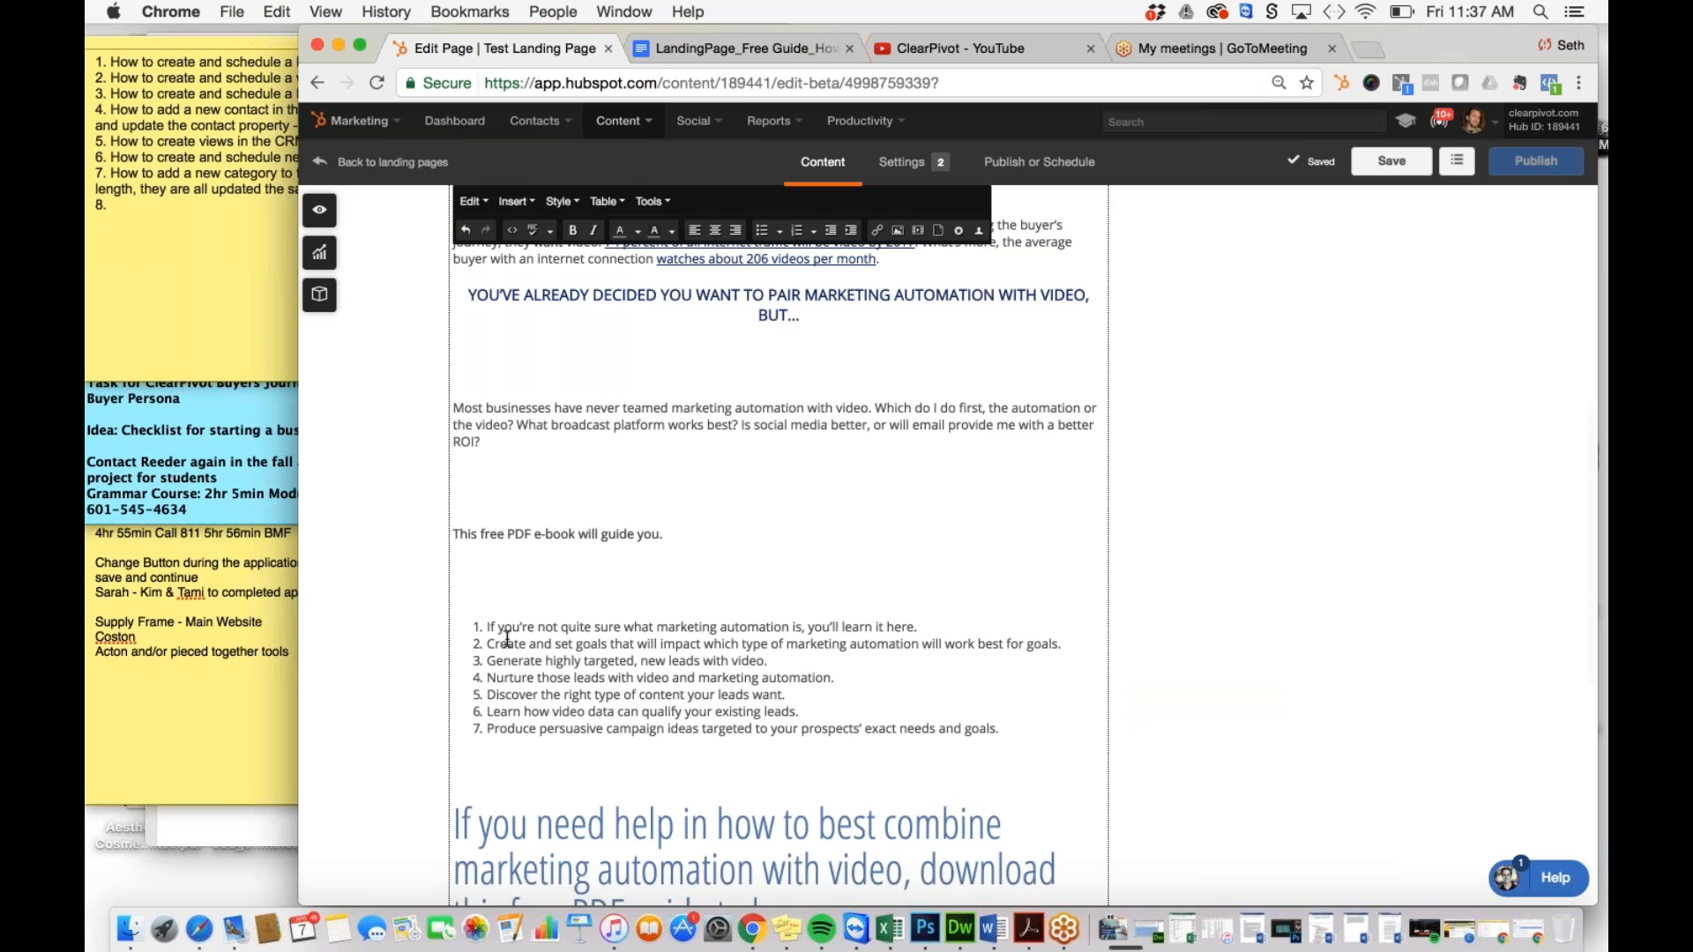
pyautogui.click(483, 587)
pyautogui.press('BackSpace')
pyautogui.press('BackSpace')
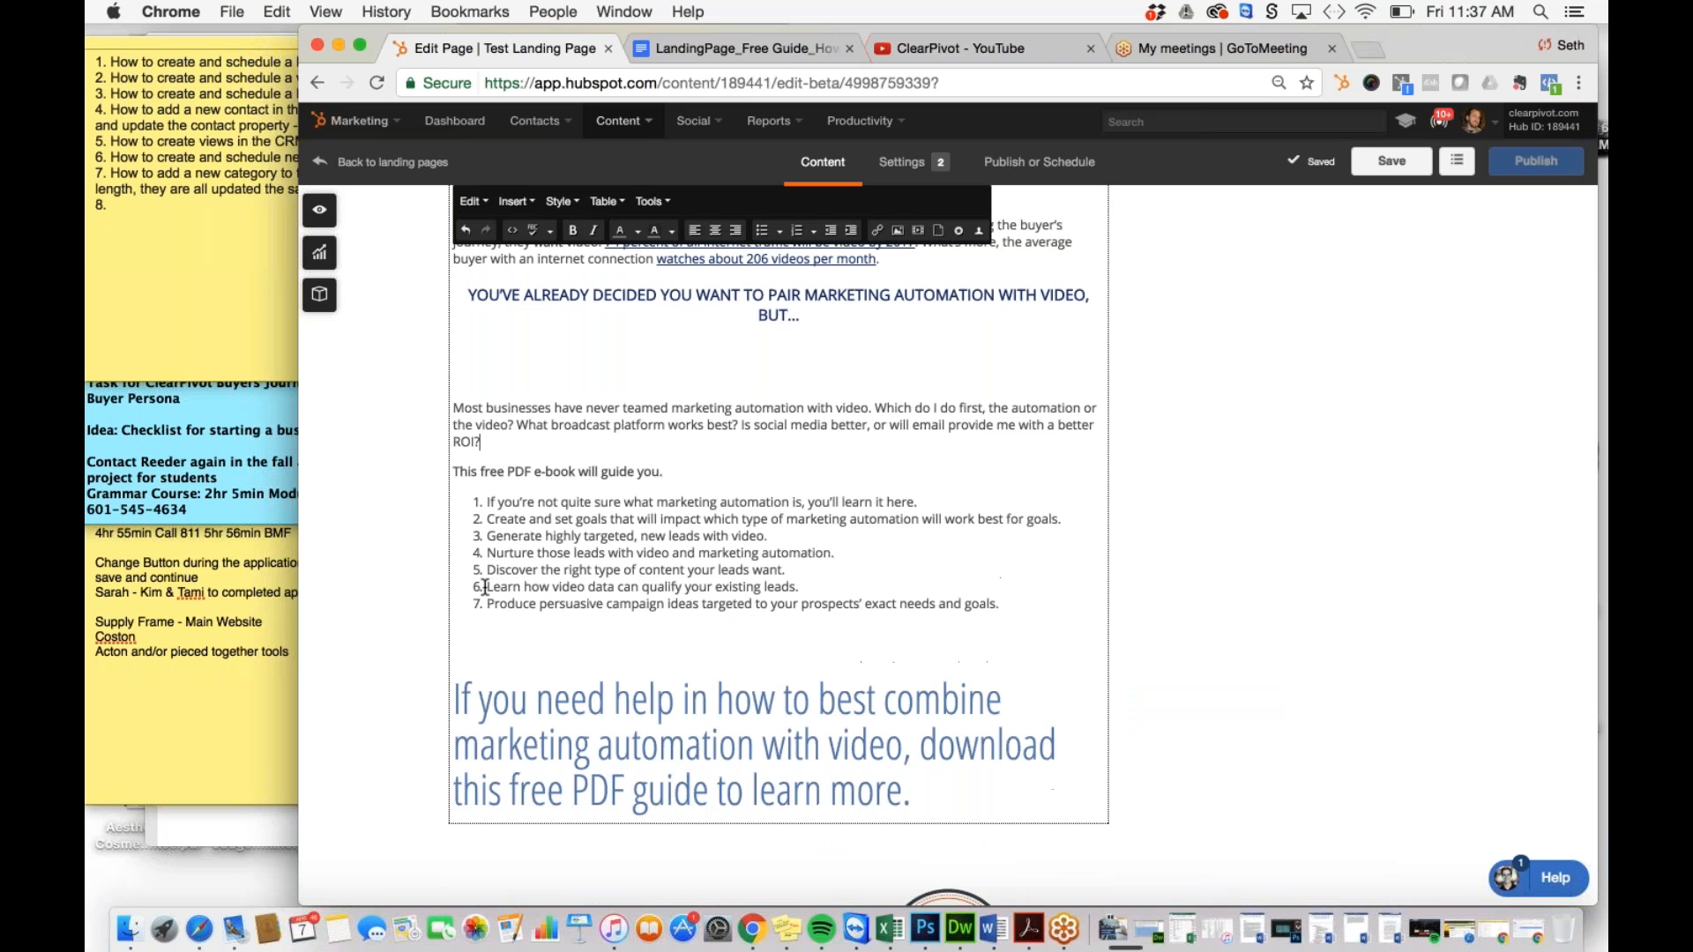
pyautogui.press('Up')
pyautogui.press('Up')
pyautogui.press('BackSpace')
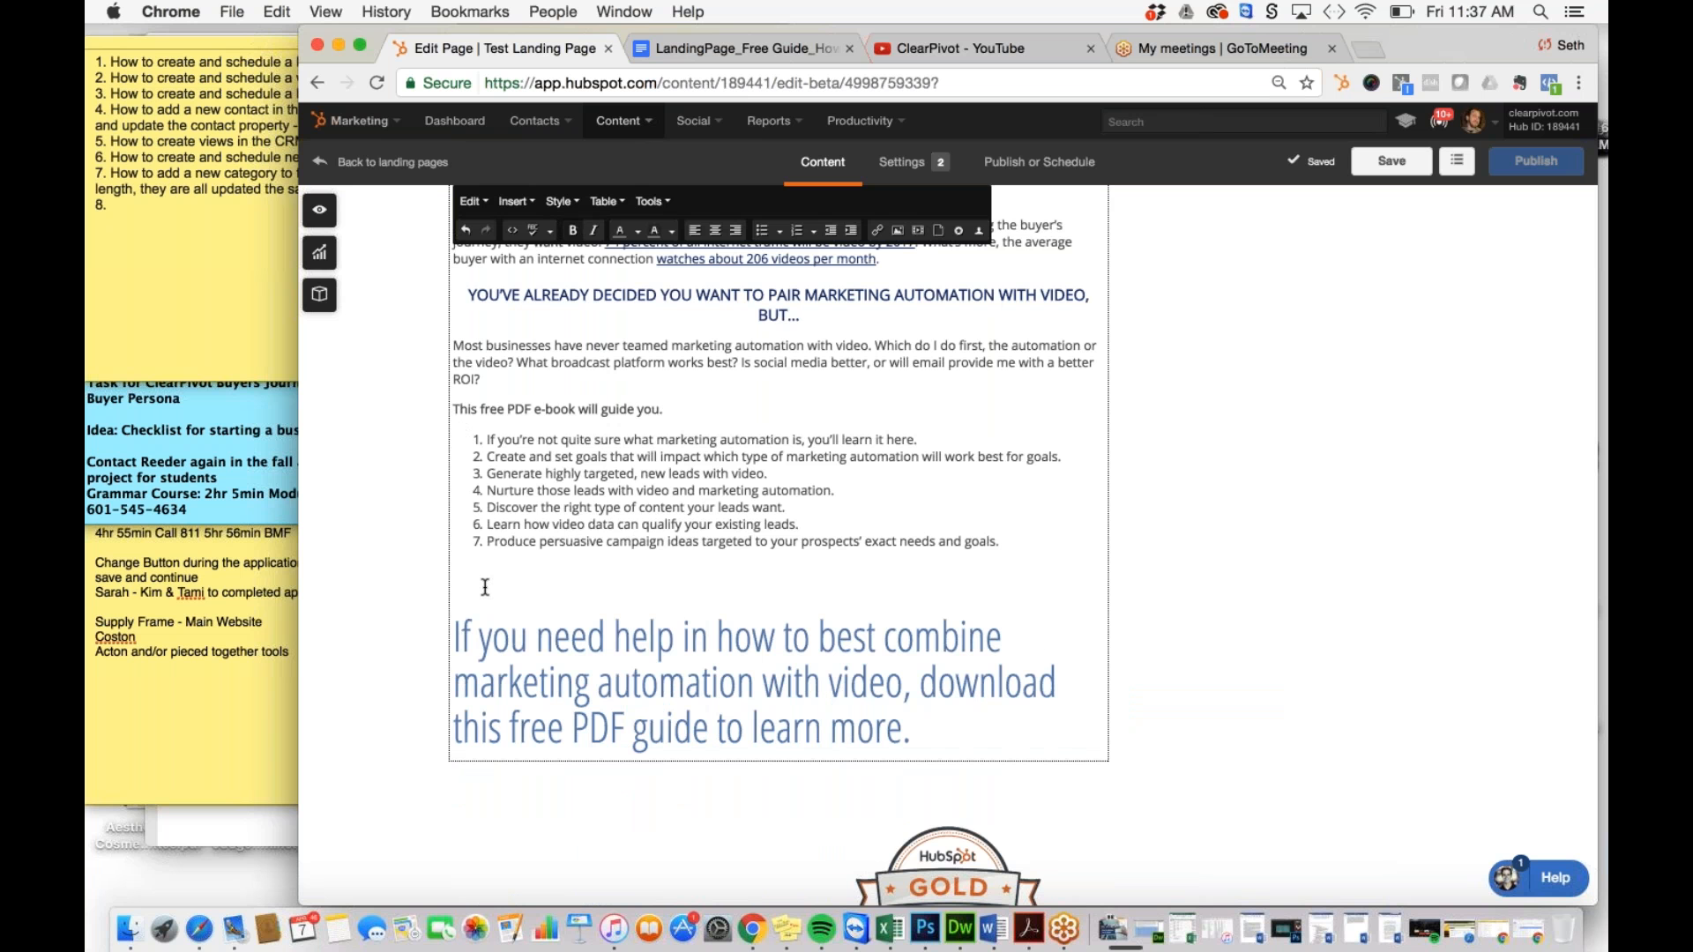
pyautogui.press('Down')
pyautogui.press('Down')
pyautogui.press('Down')
pyautogui.press('Down')
pyautogui.press('Down')
pyautogui.click(486, 587)
pyautogui.press('BackSpace')
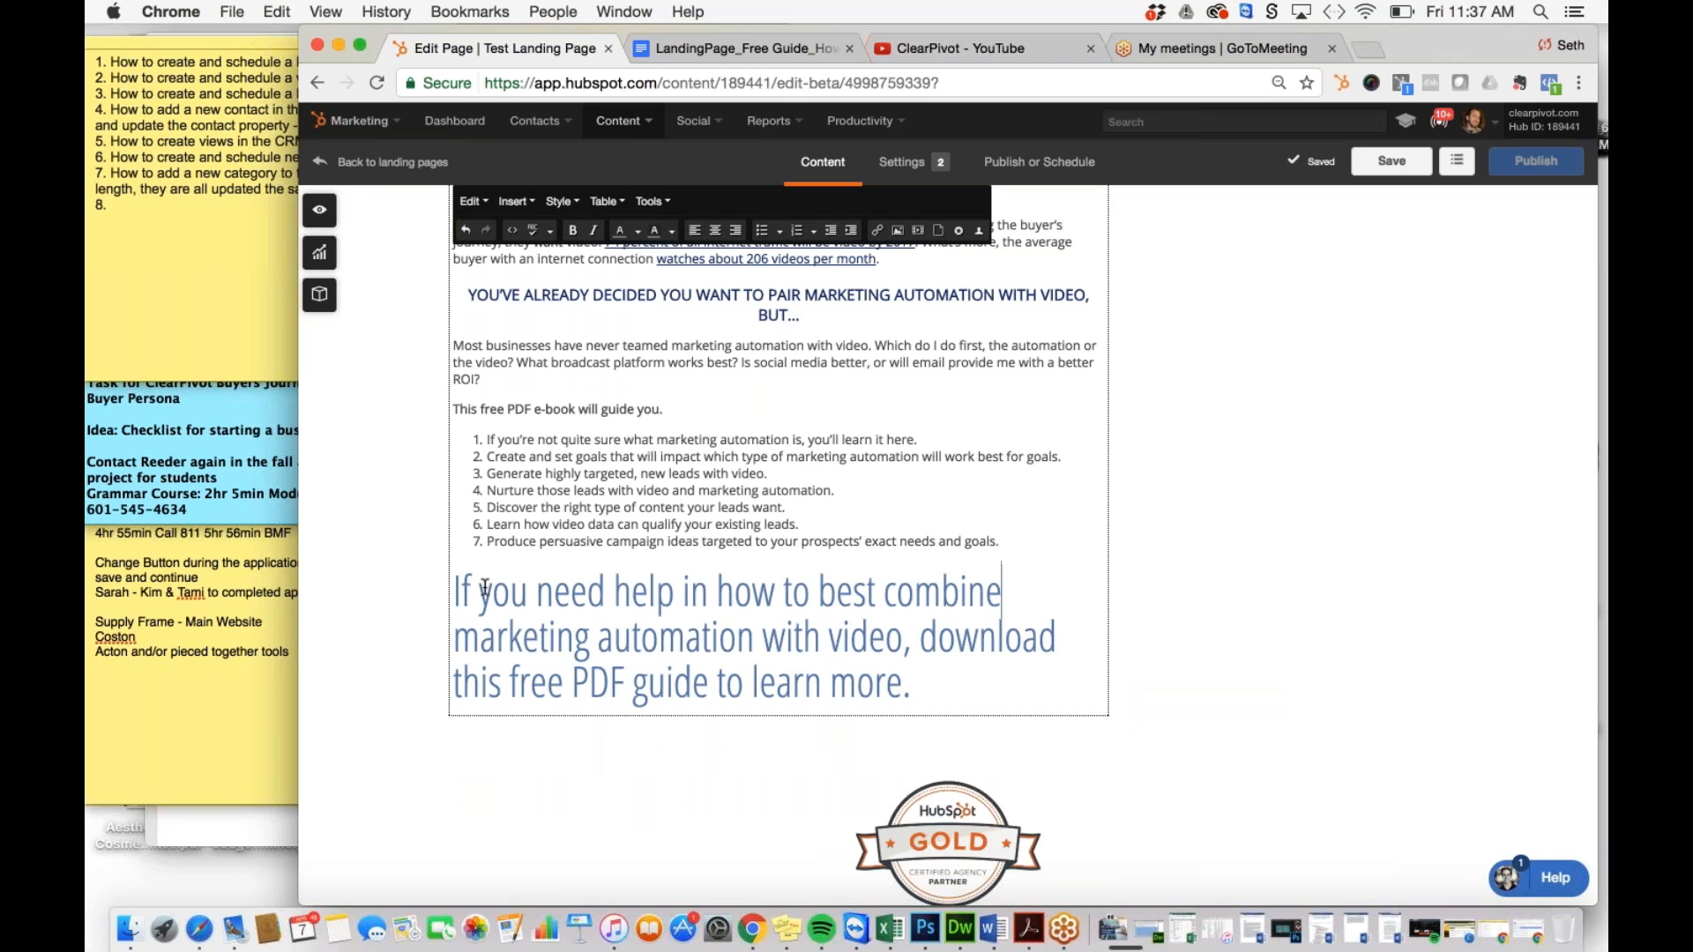
# Step: Format the closing download paragraph as Heading 3
pyautogui.moveTo(928, 689); pyautogui.dragTo(436, 587)
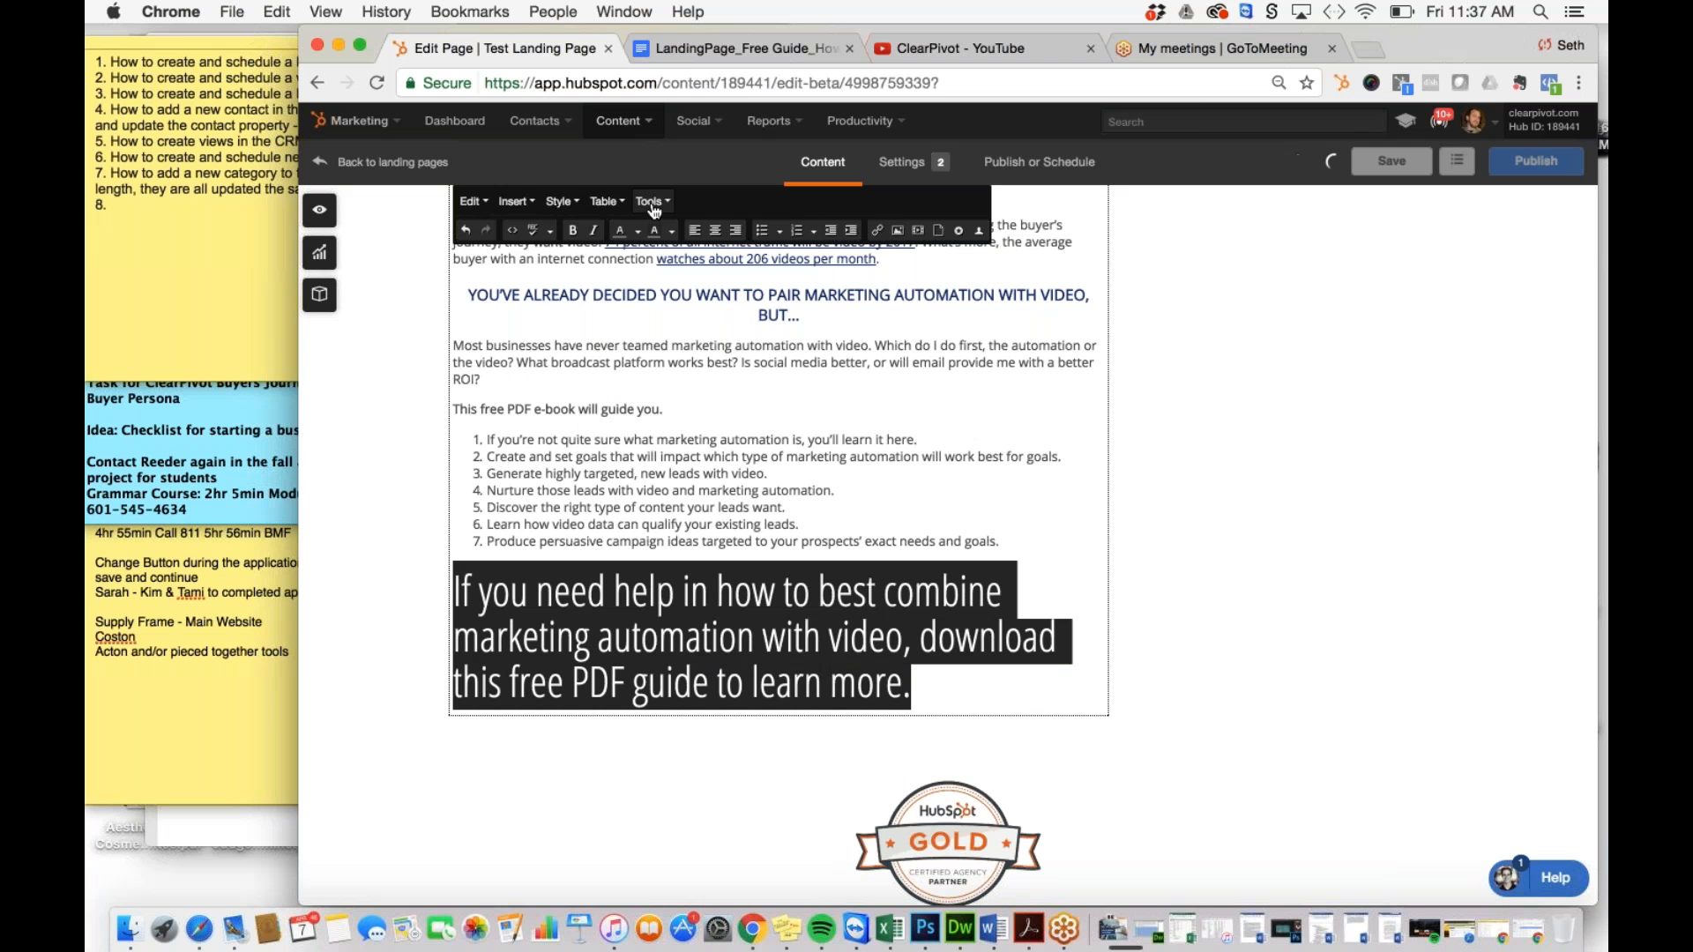
pyautogui.click(560, 210)
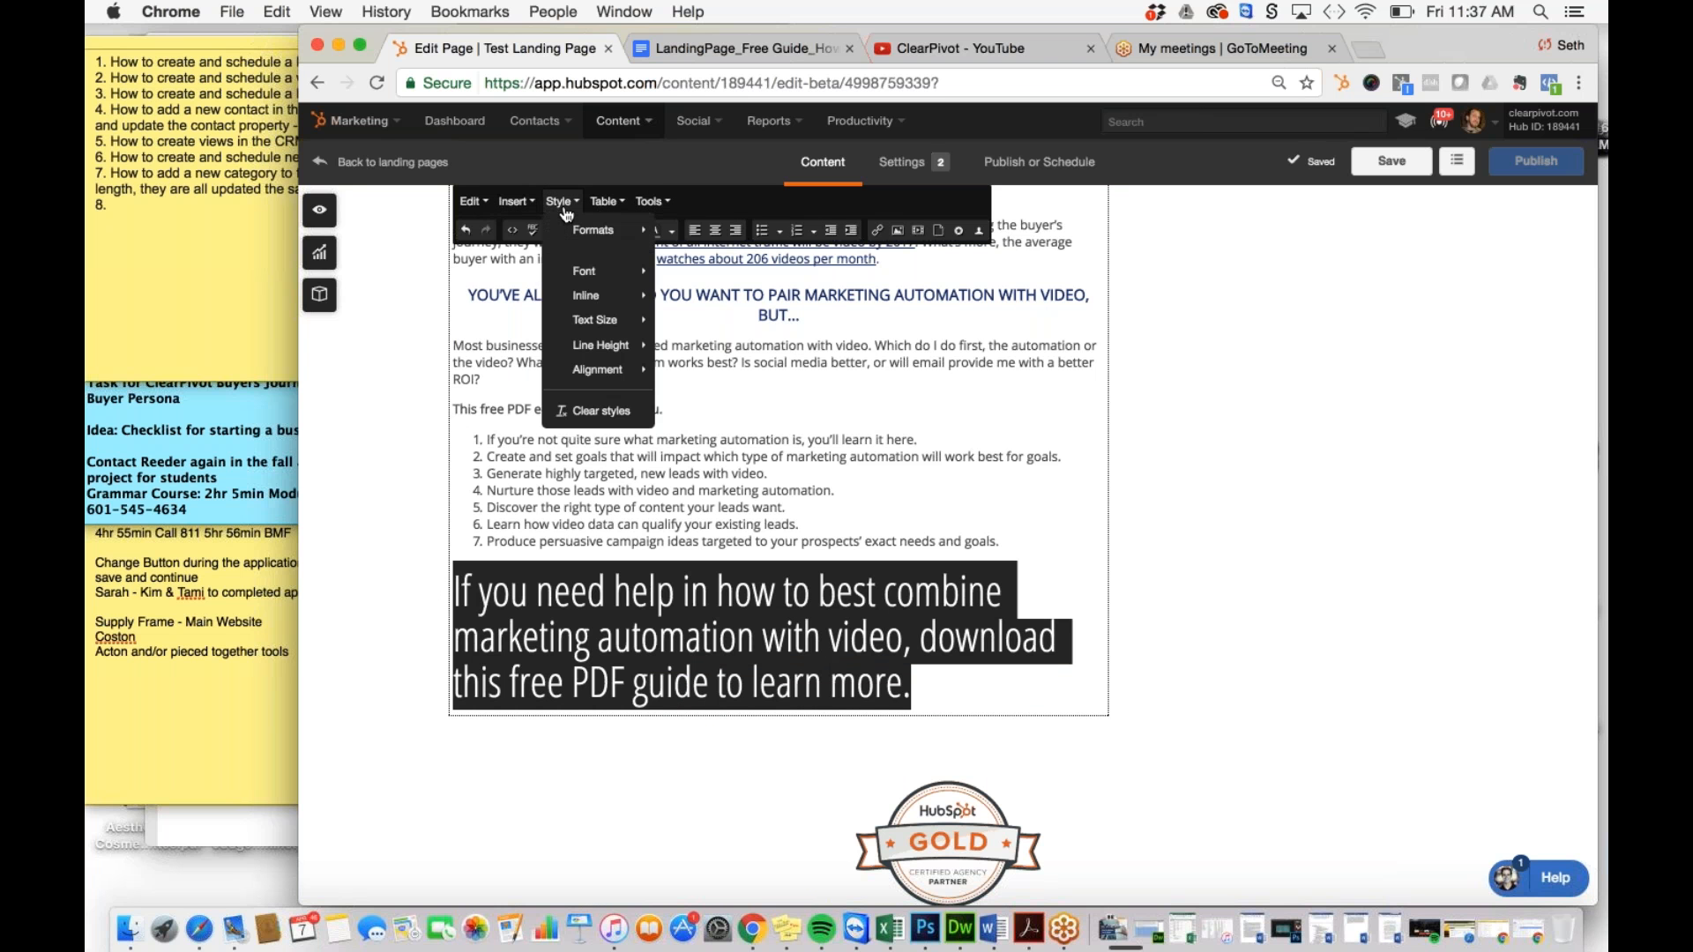
pyautogui.moveTo(595, 229)
pyautogui.moveTo(710, 231)
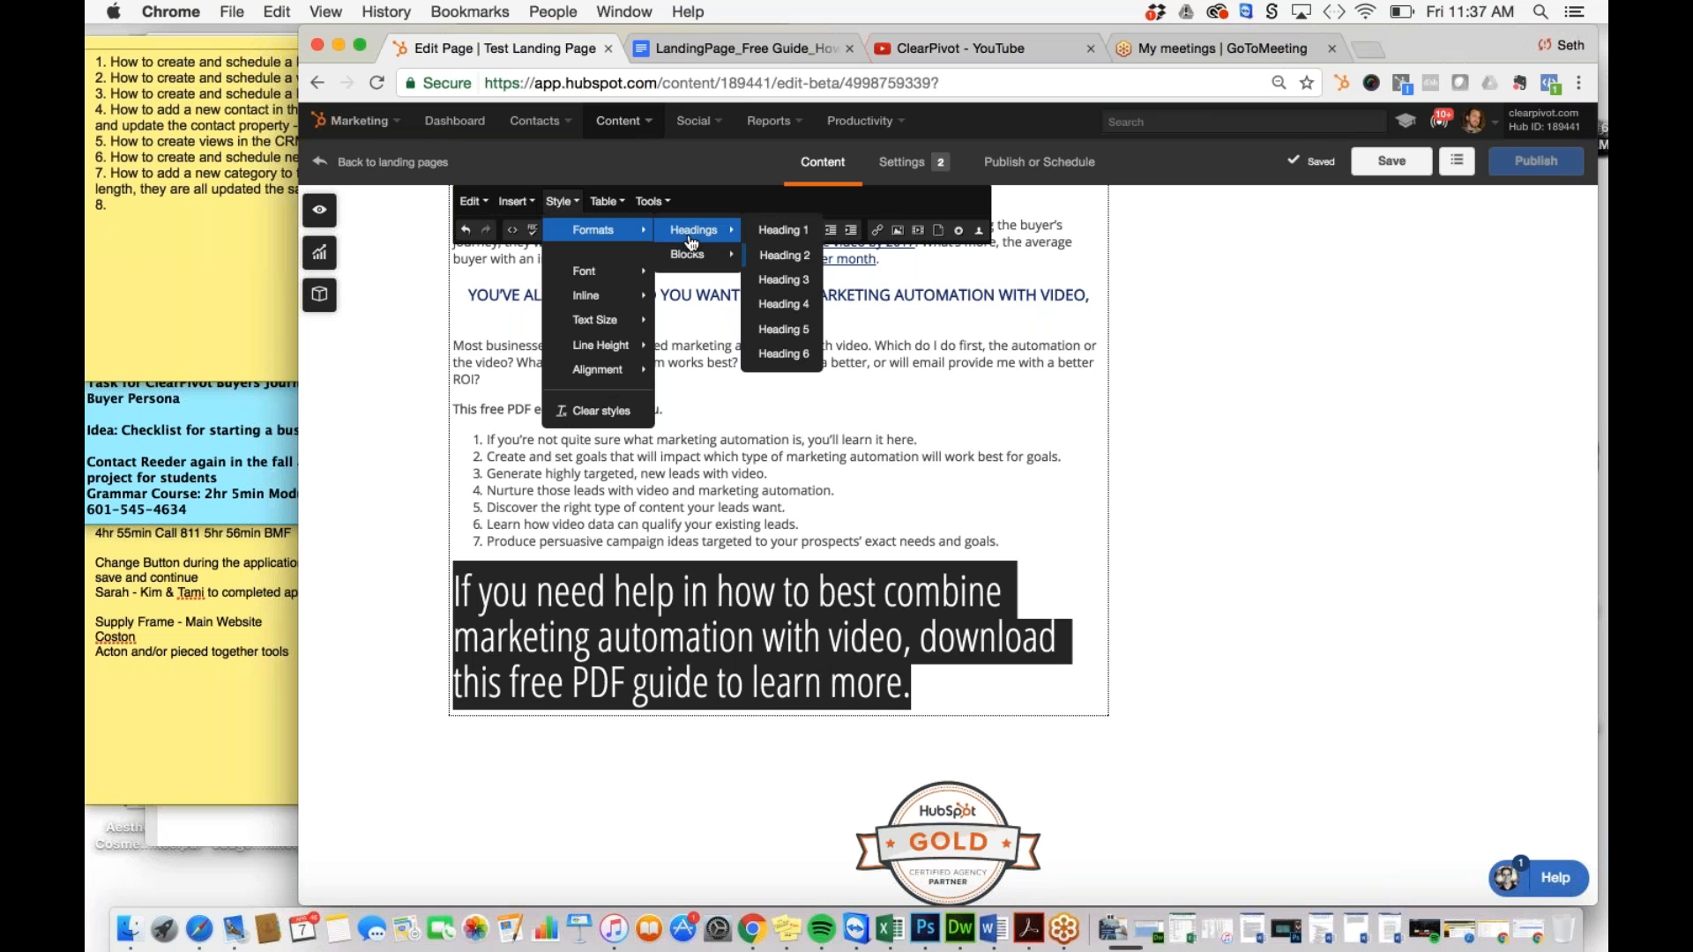
pyautogui.click(774, 280)
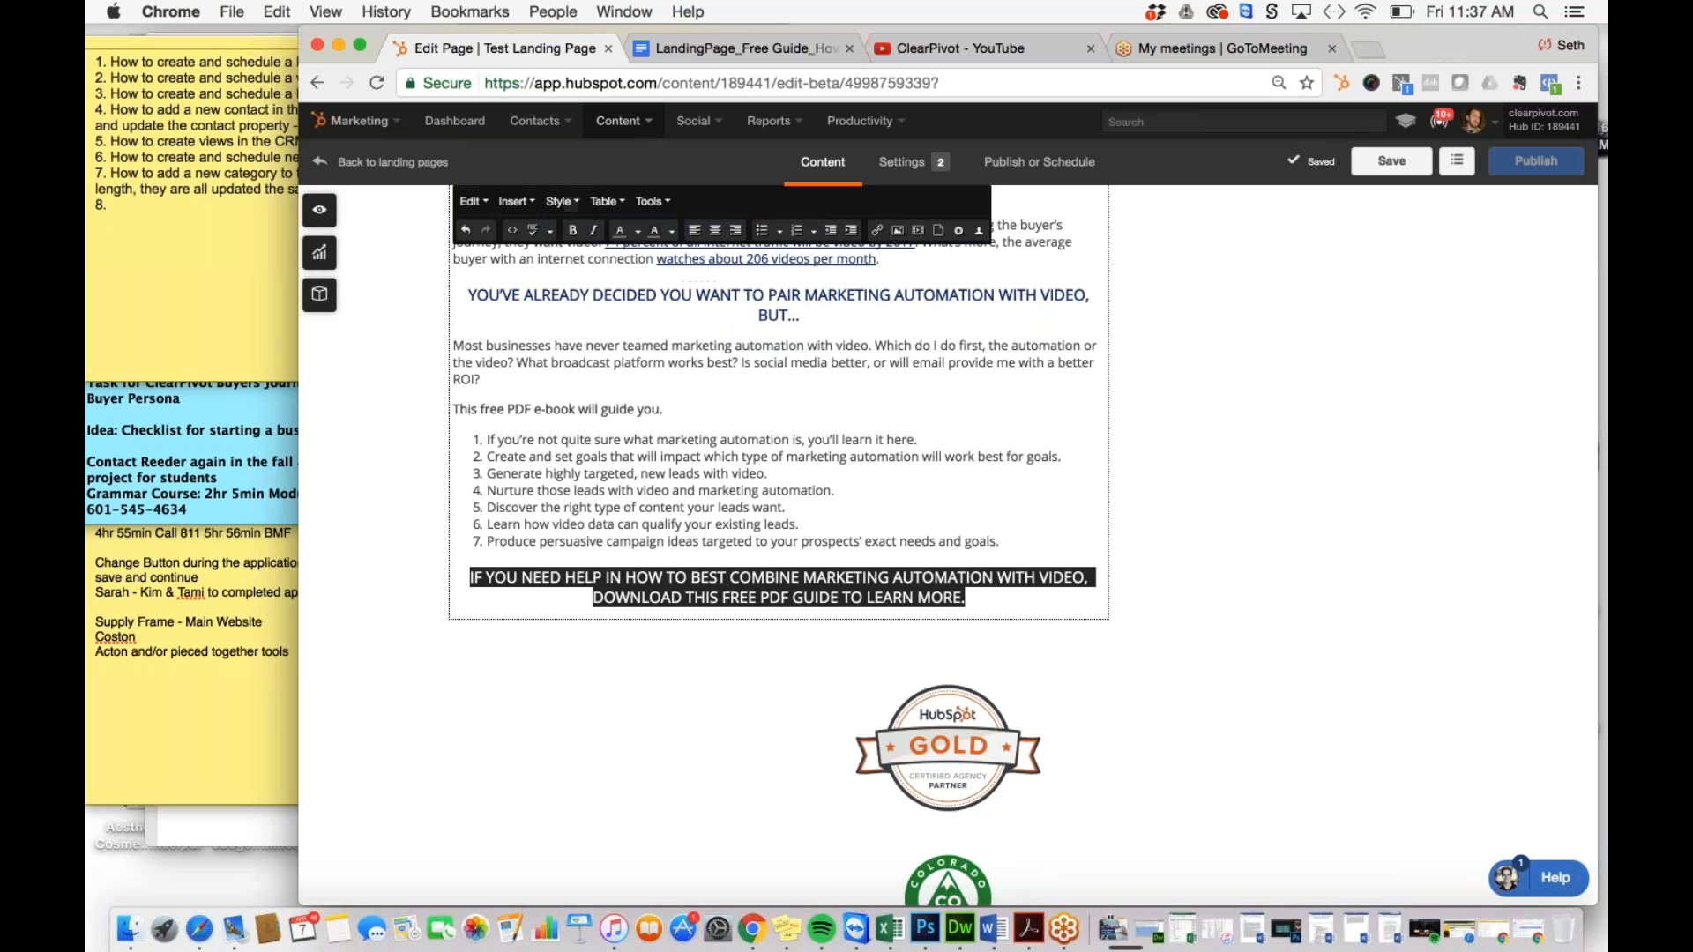
pyautogui.click(783, 507)
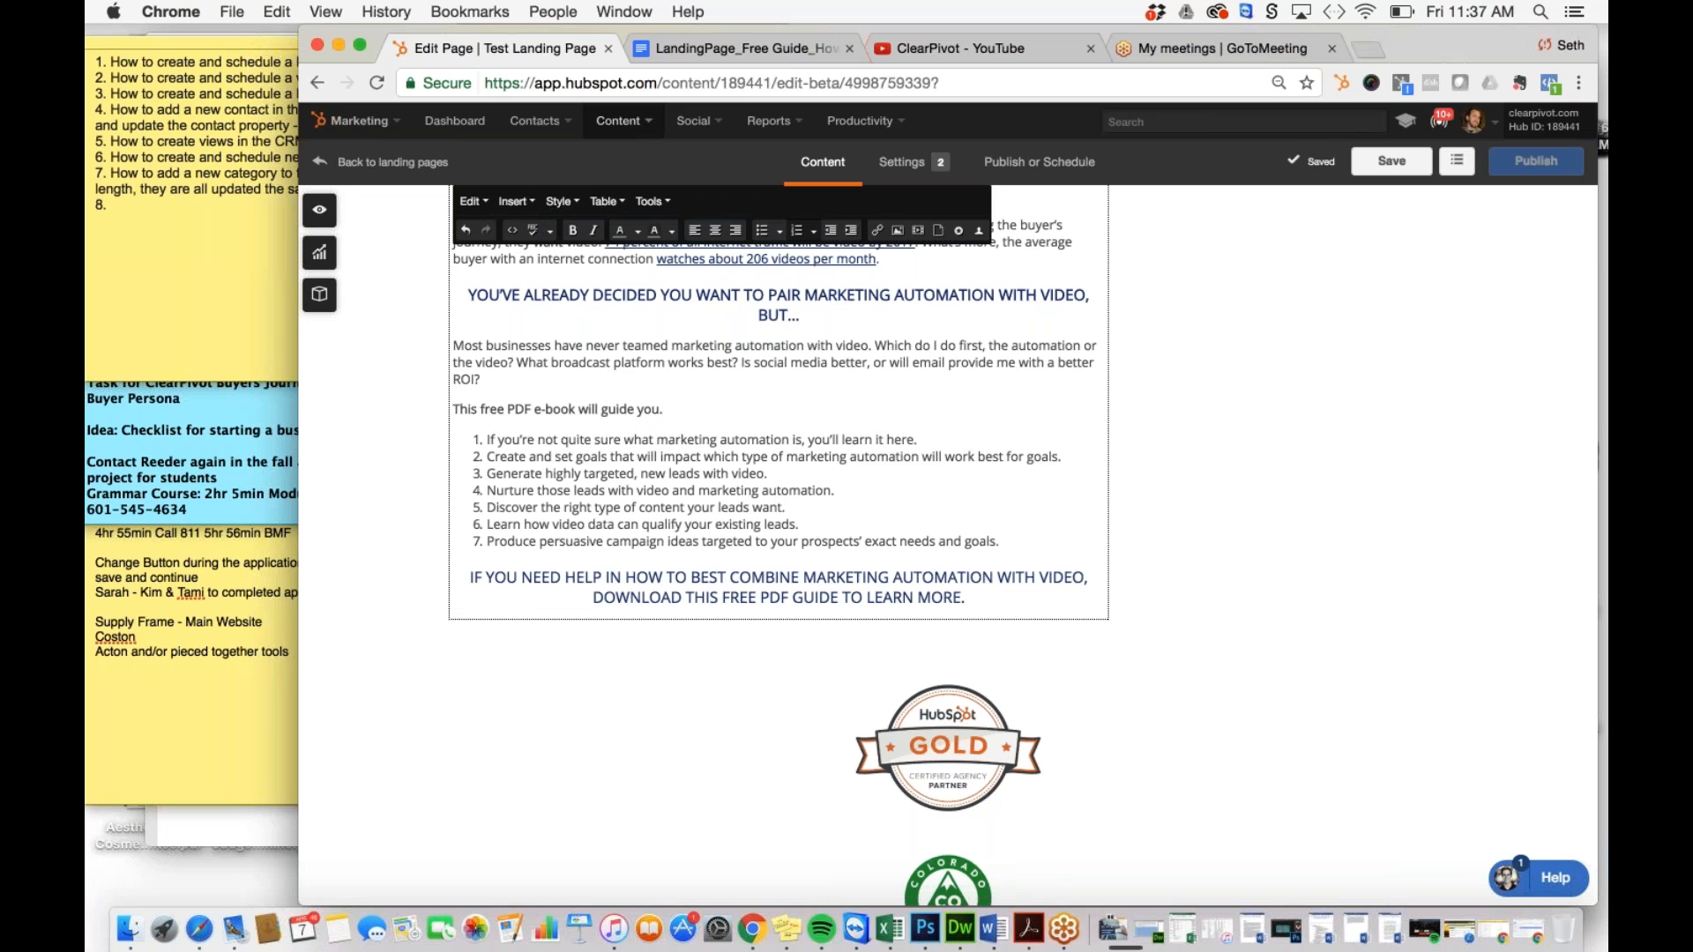
# Step: Remove the remaining blank gaps between the earlier paragraphs
pyautogui.press('Up')
pyautogui.press('Up')
pyautogui.press('Up')
pyautogui.press('Up')
pyautogui.press('Up')
pyautogui.press('Up')
pyautogui.press('Up')
pyautogui.press('Up')
pyautogui.press('Up')
pyautogui.press('Up')
pyautogui.press('Up')
pyautogui.press('Up')
pyautogui.press('Up')
pyautogui.press('Up')
pyautogui.press('Up')
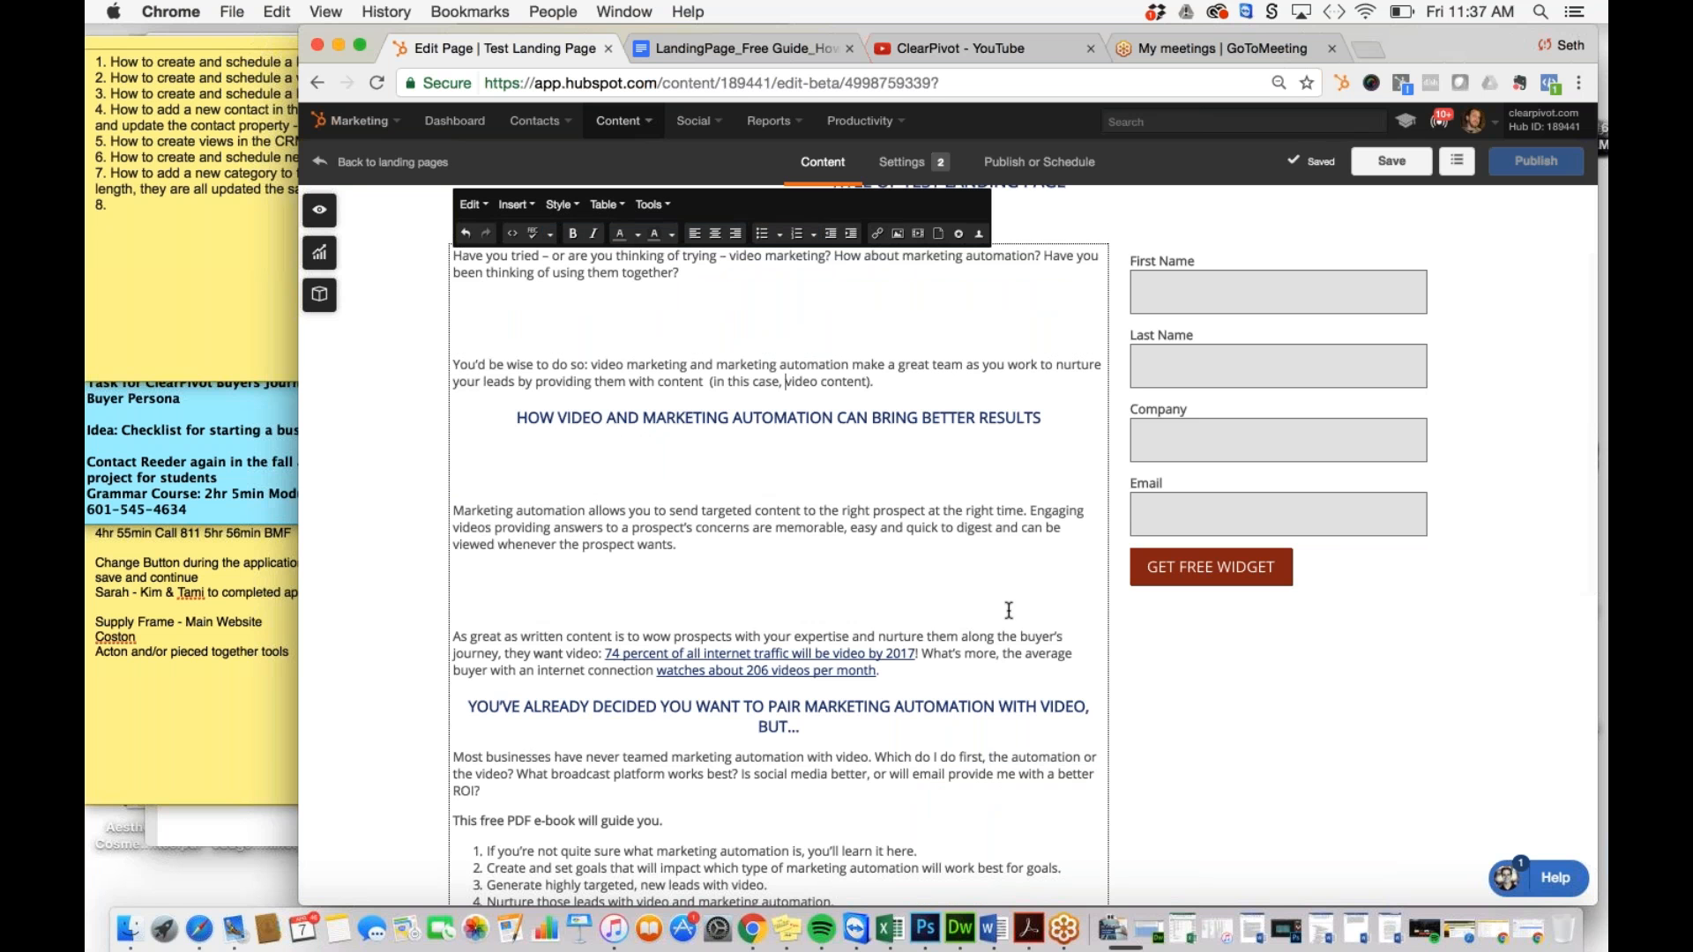
pyautogui.click(880, 581)
pyautogui.press('BackSpace')
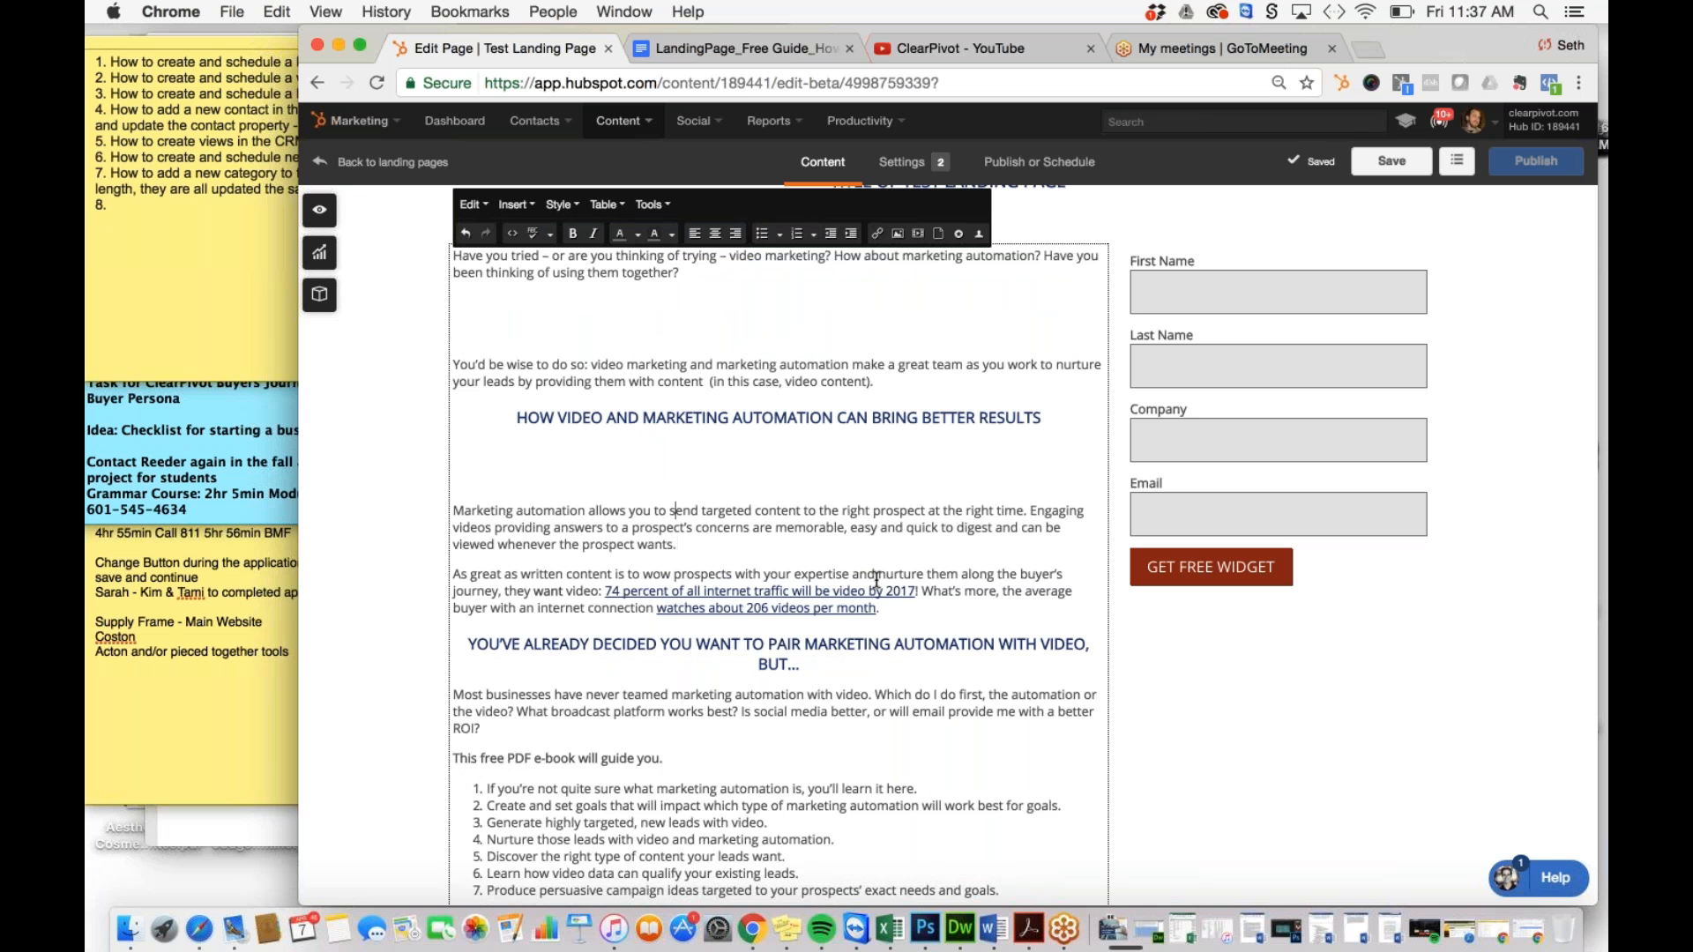
pyautogui.press('BackSpace')
pyautogui.press('Up')
pyautogui.press('Up')
pyautogui.press('Up')
pyautogui.press('BackSpace')
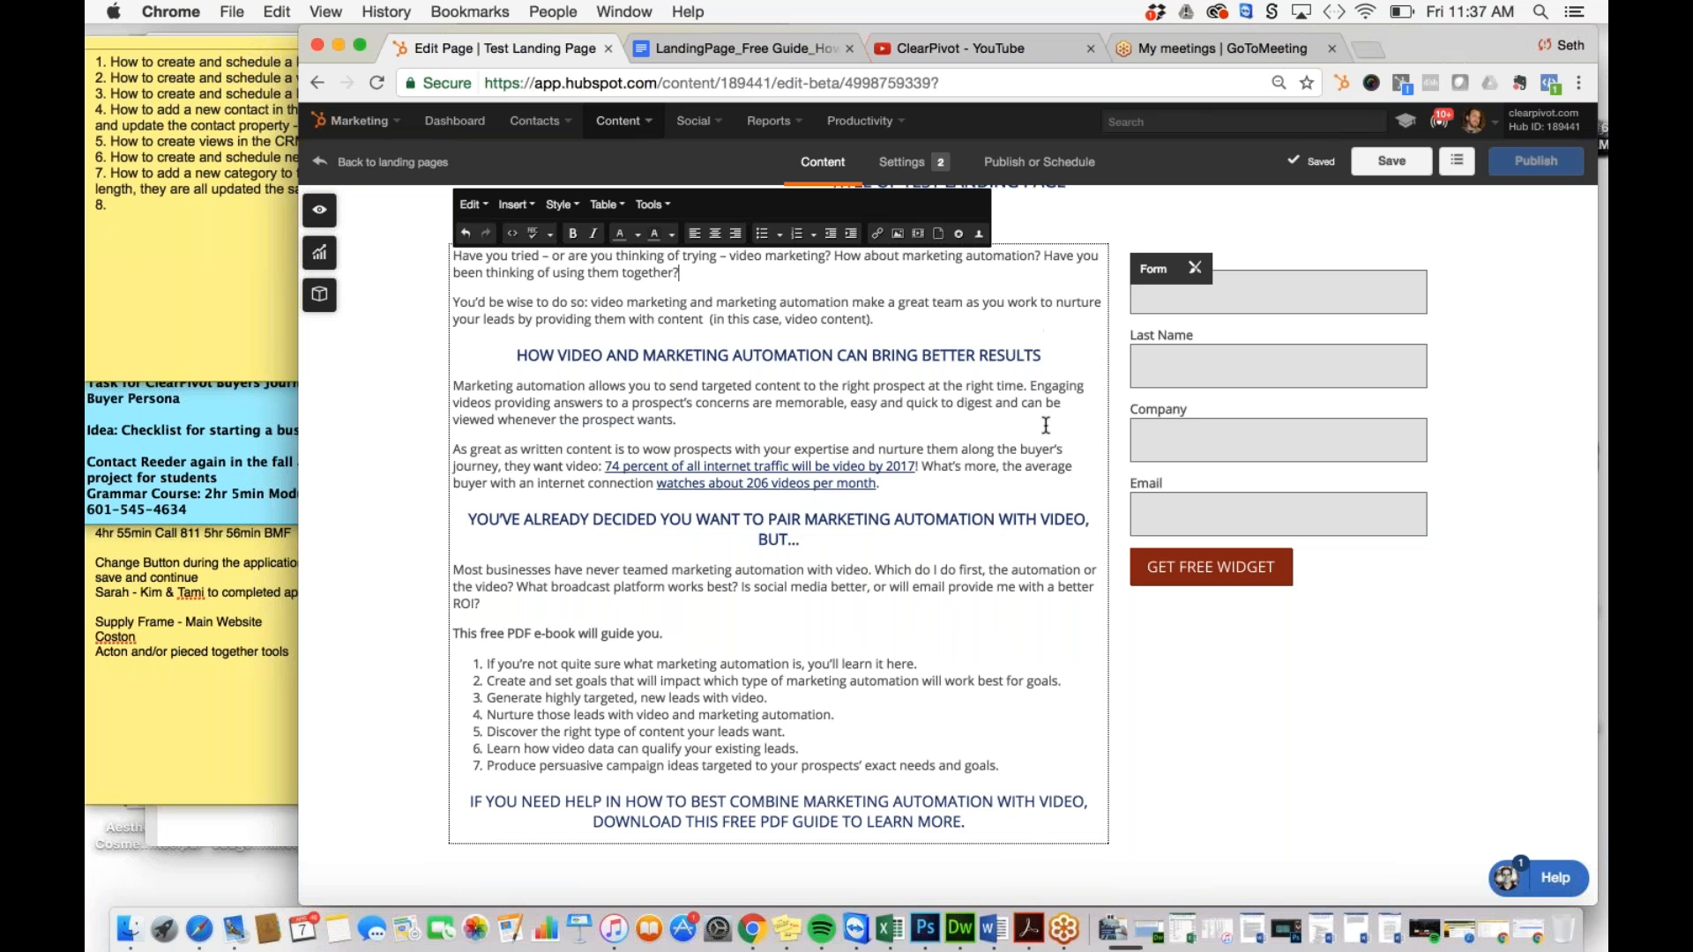
# Step: Title the form 'Download Your Free Guide' and choose the ToFu Premium Content - General form
pyautogui.click(1171, 841)
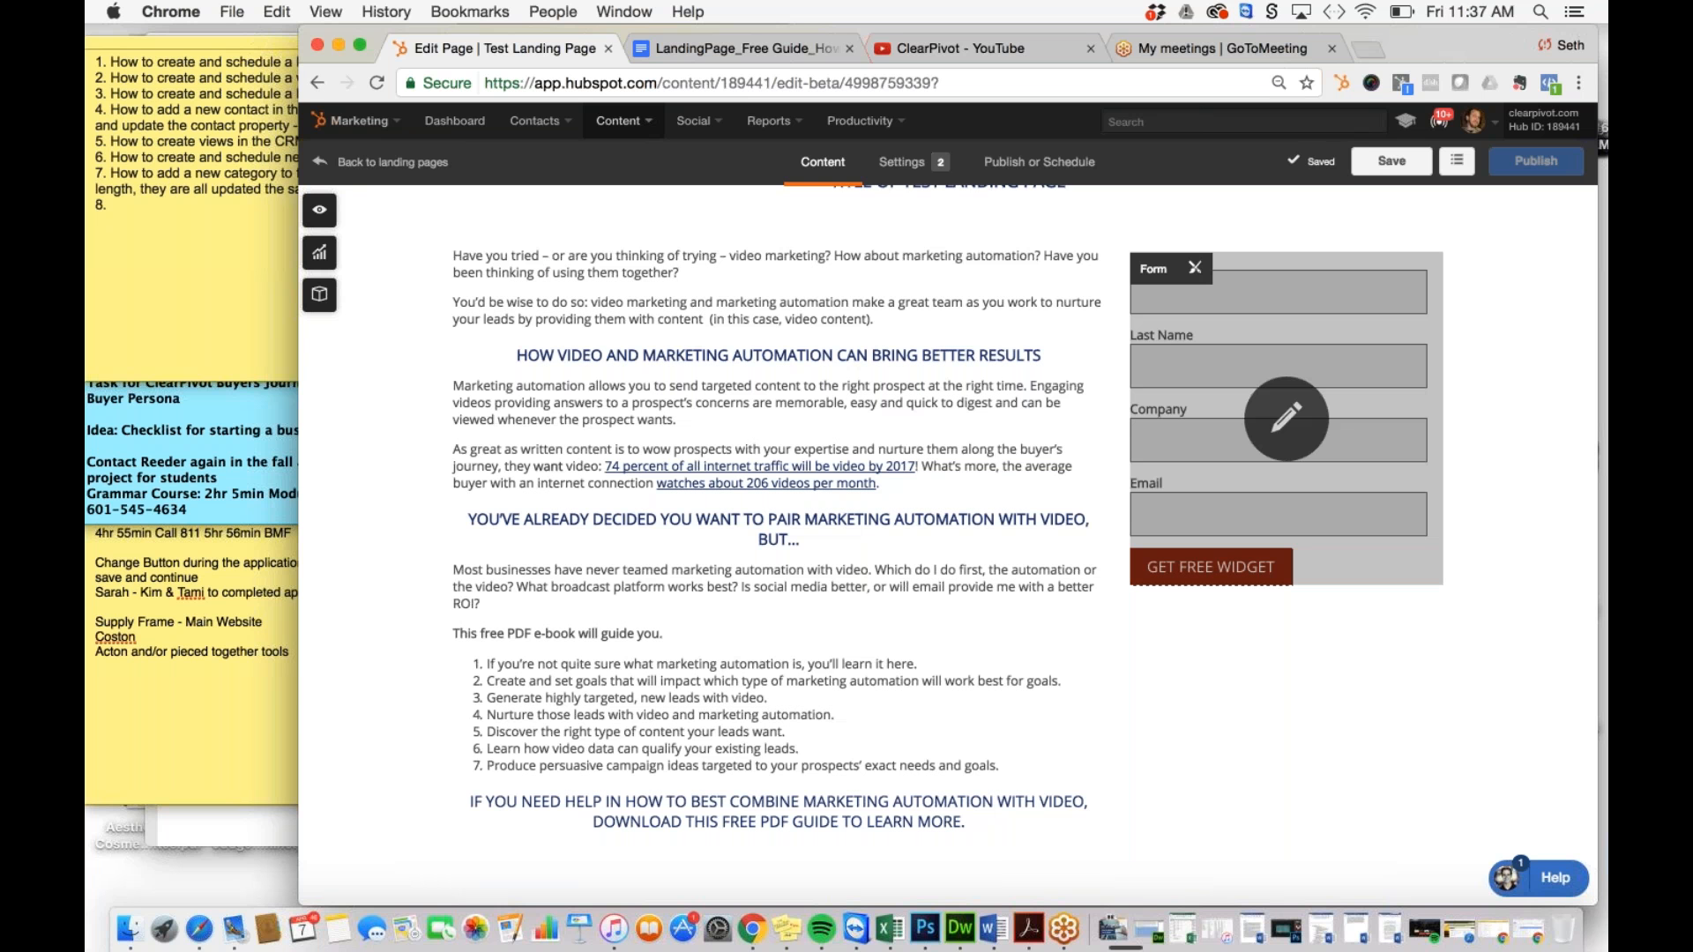
pyautogui.click(1279, 421)
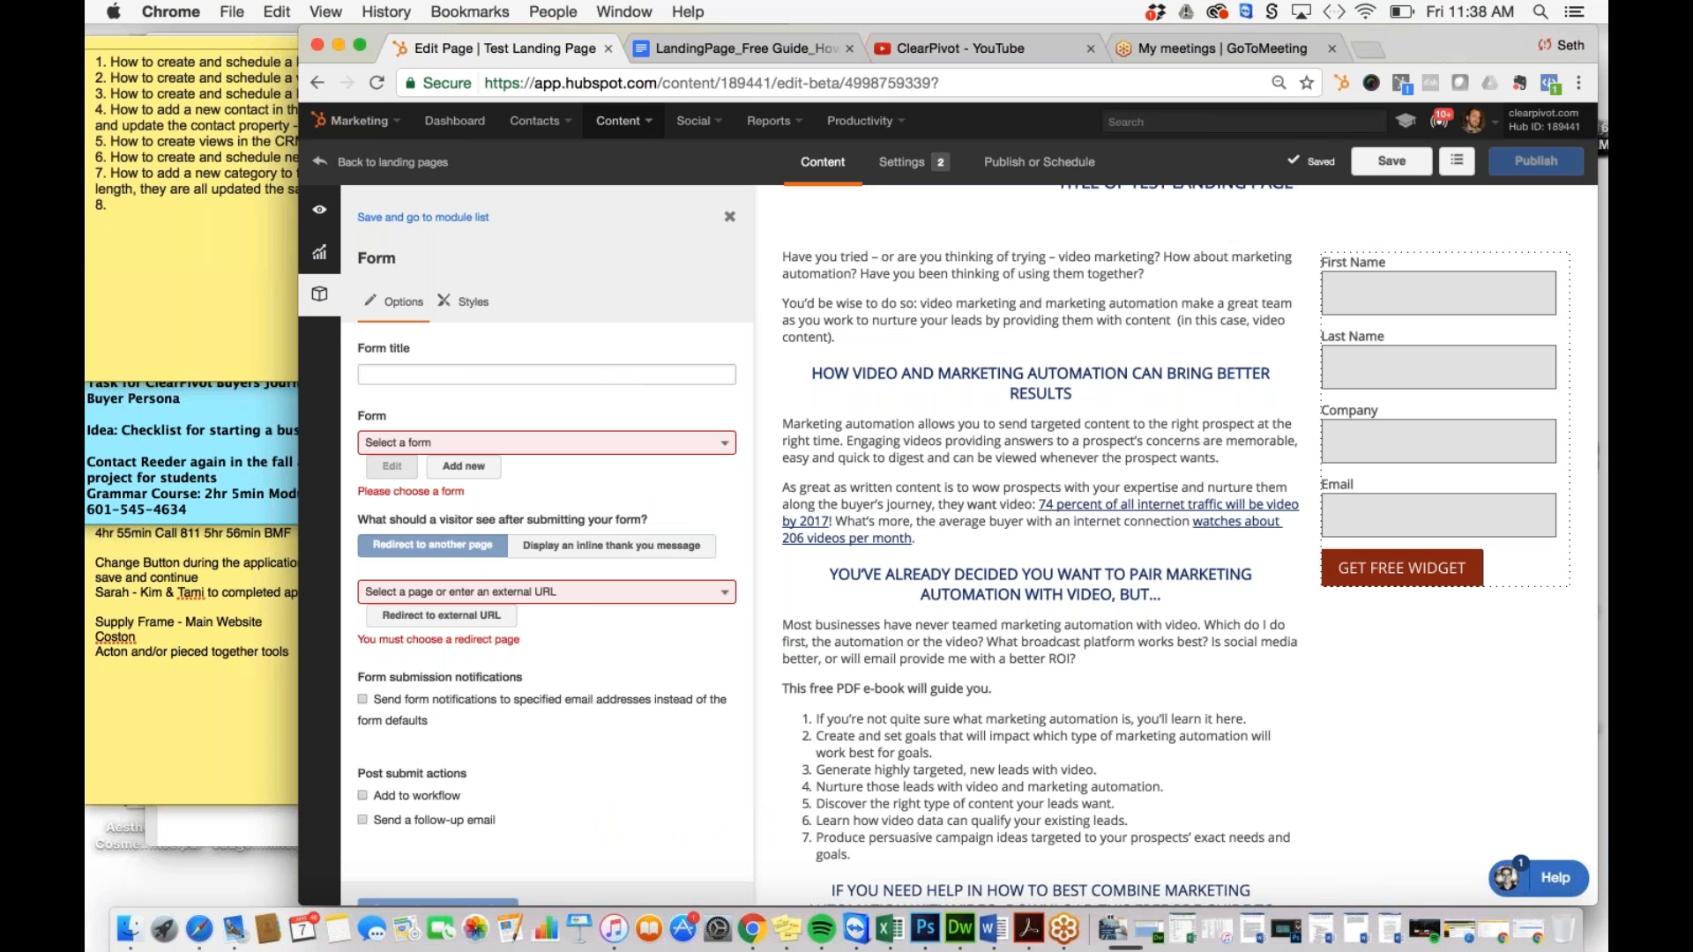
pyautogui.click(547, 375)
pyautogui.write('Download ')
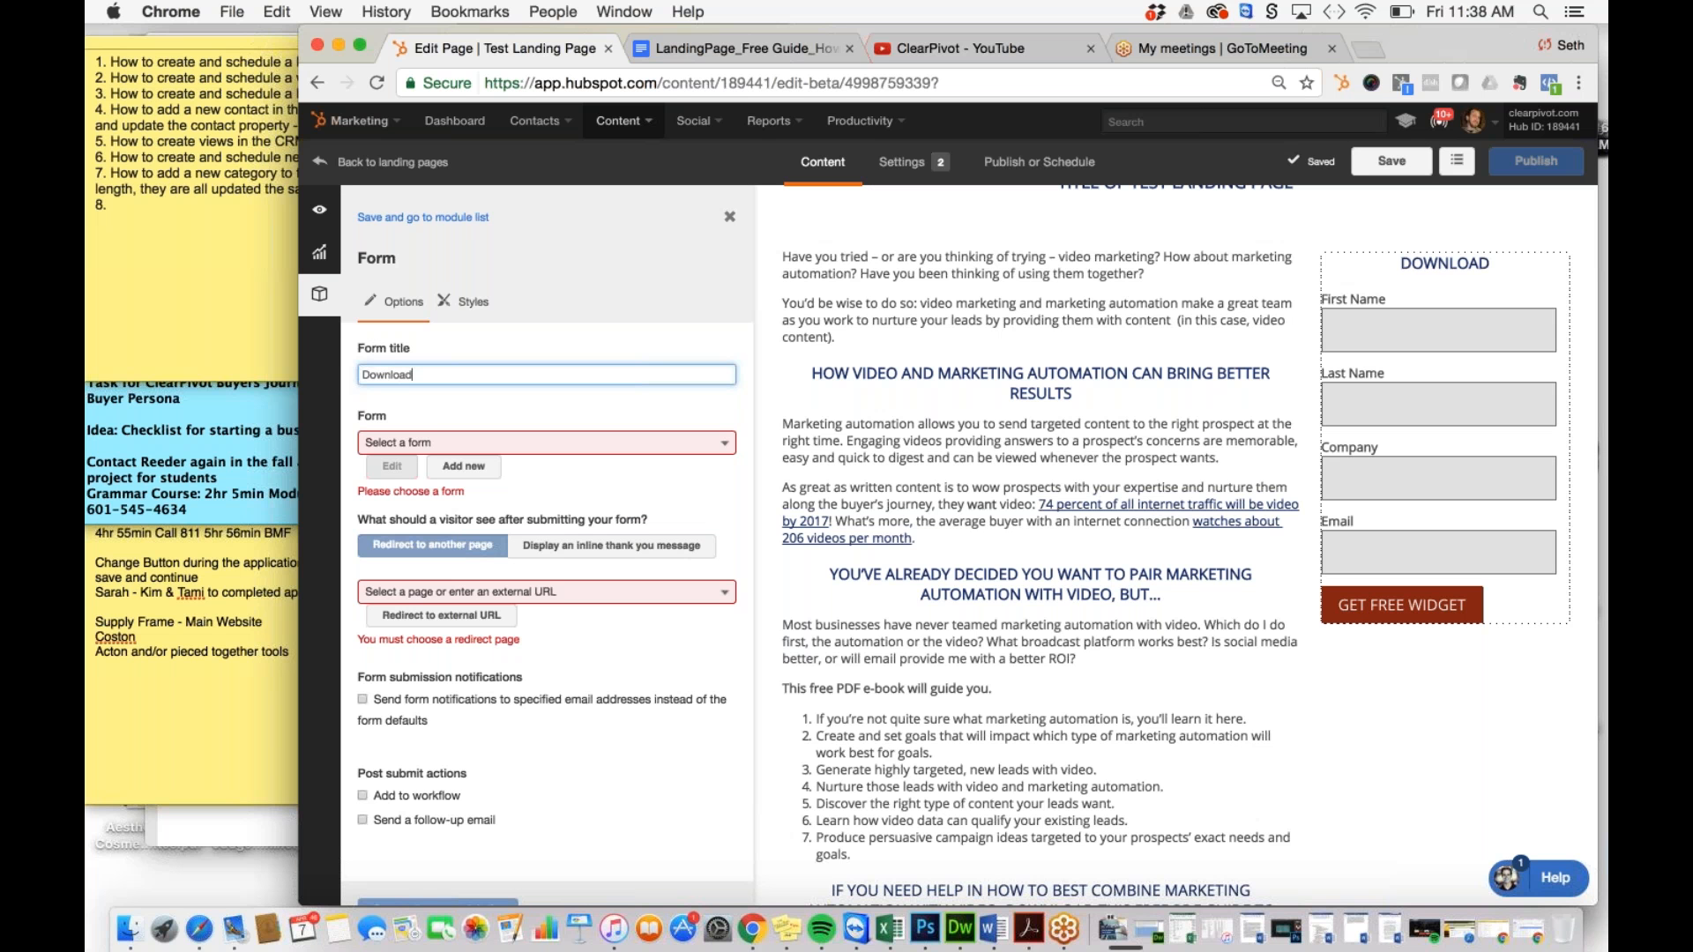
pyautogui.write('Your Fre')
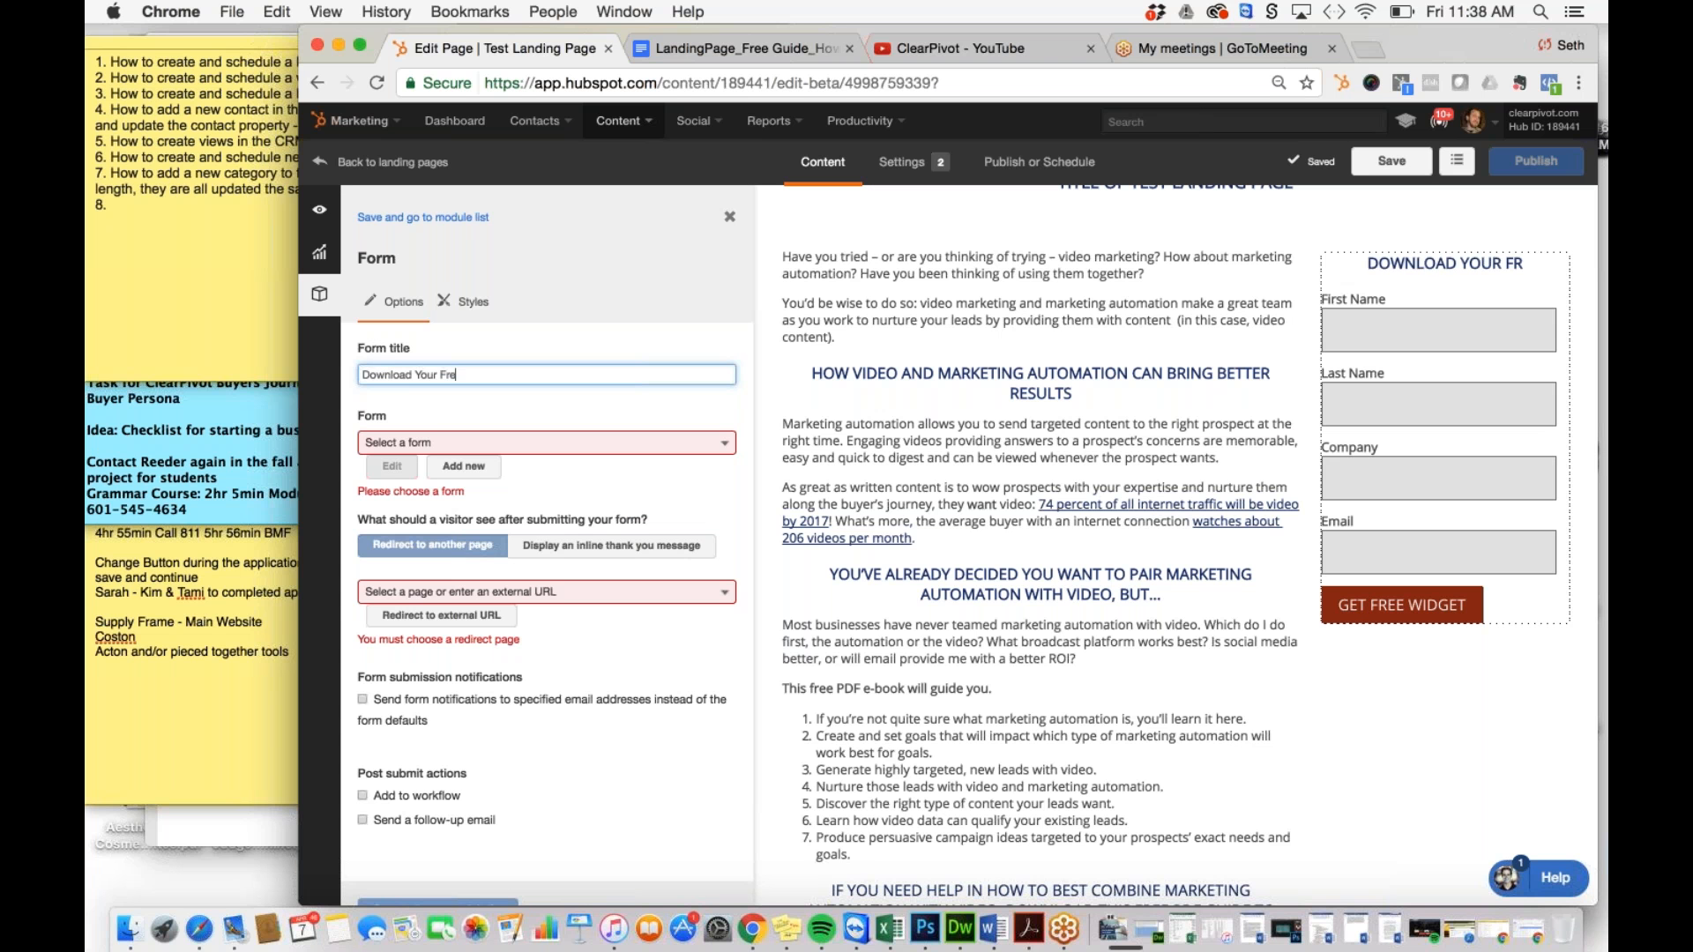
pyautogui.write('e Guide')
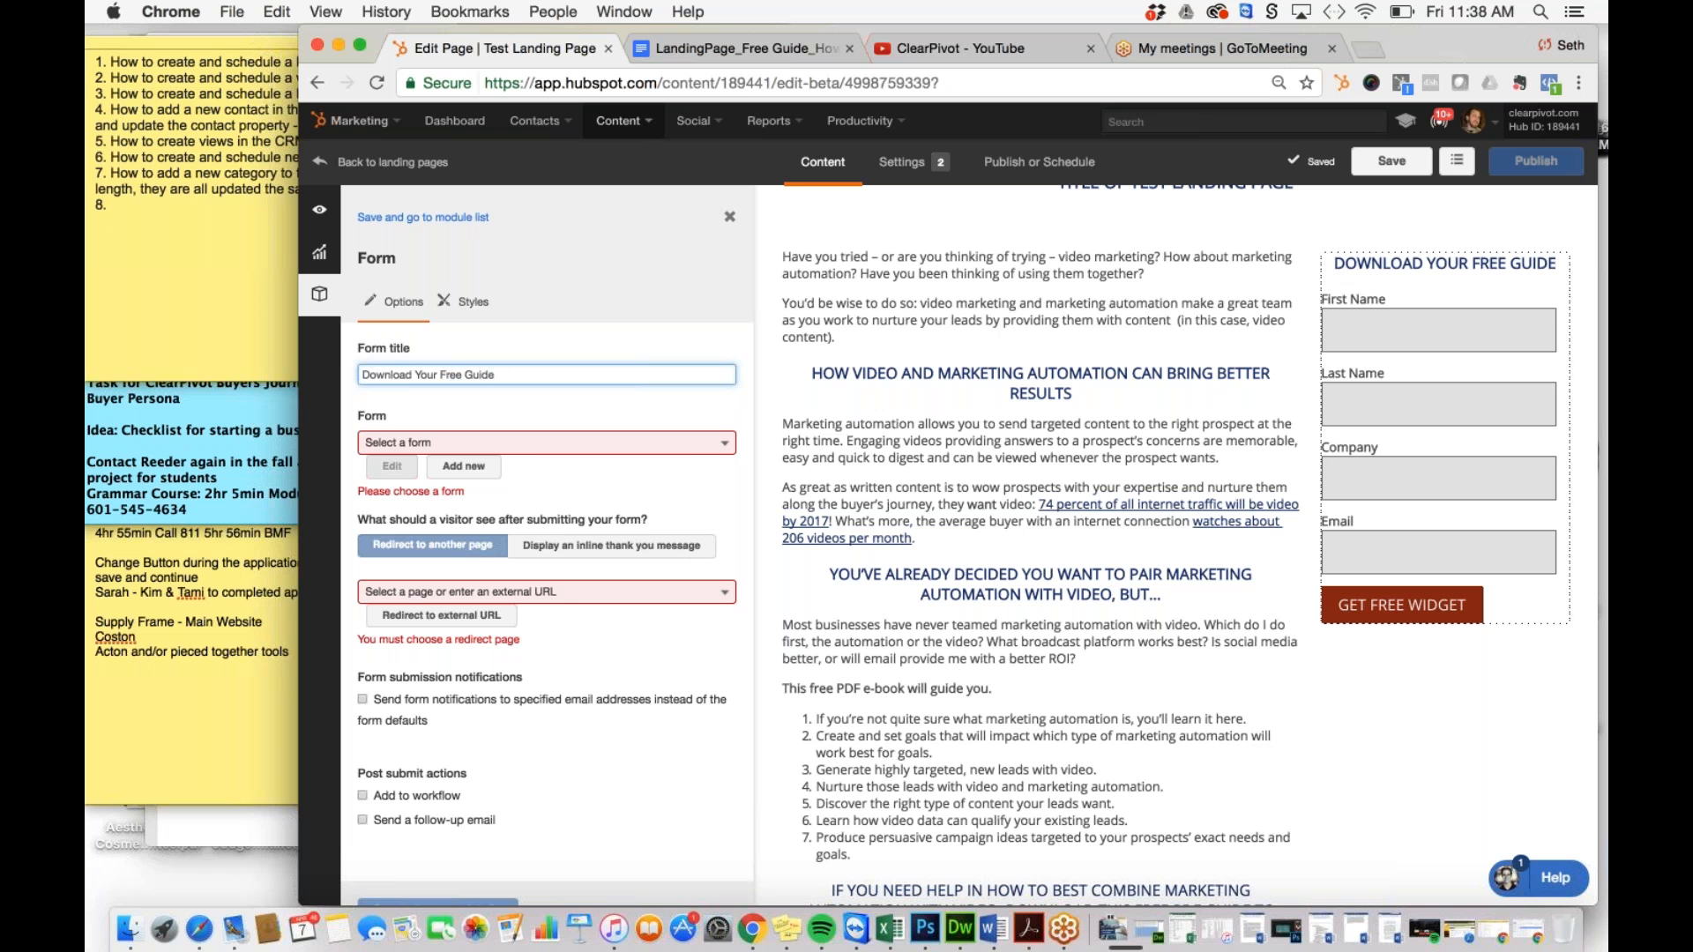
pyautogui.click(505, 451)
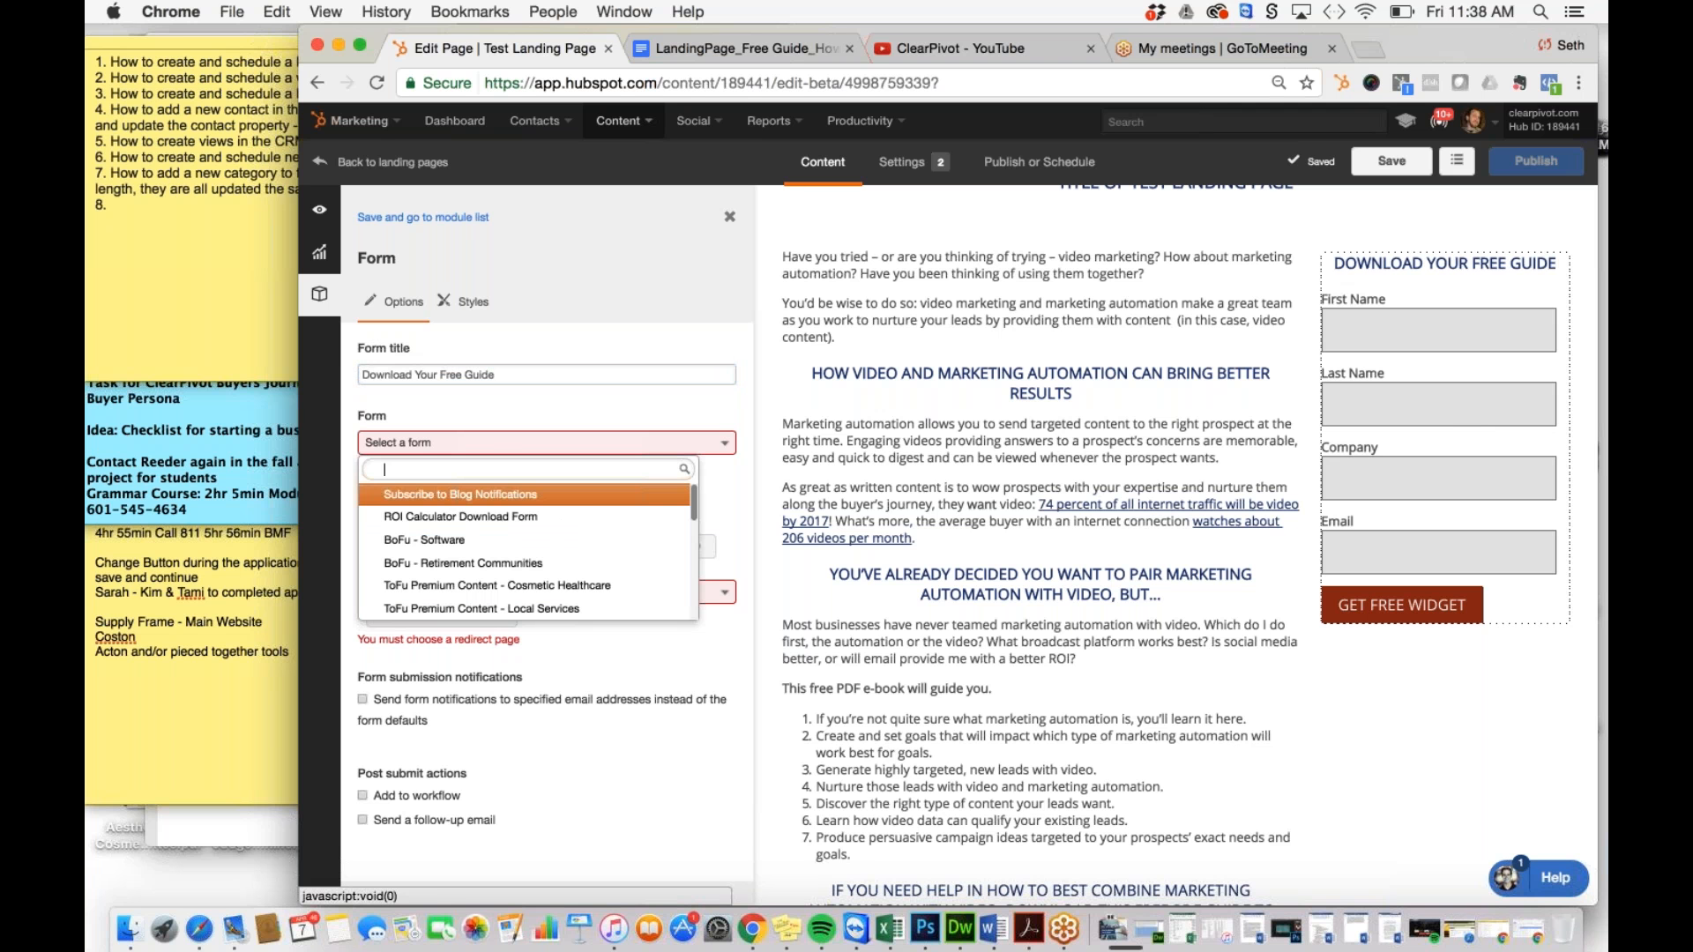
pyautogui.write('ToFu')
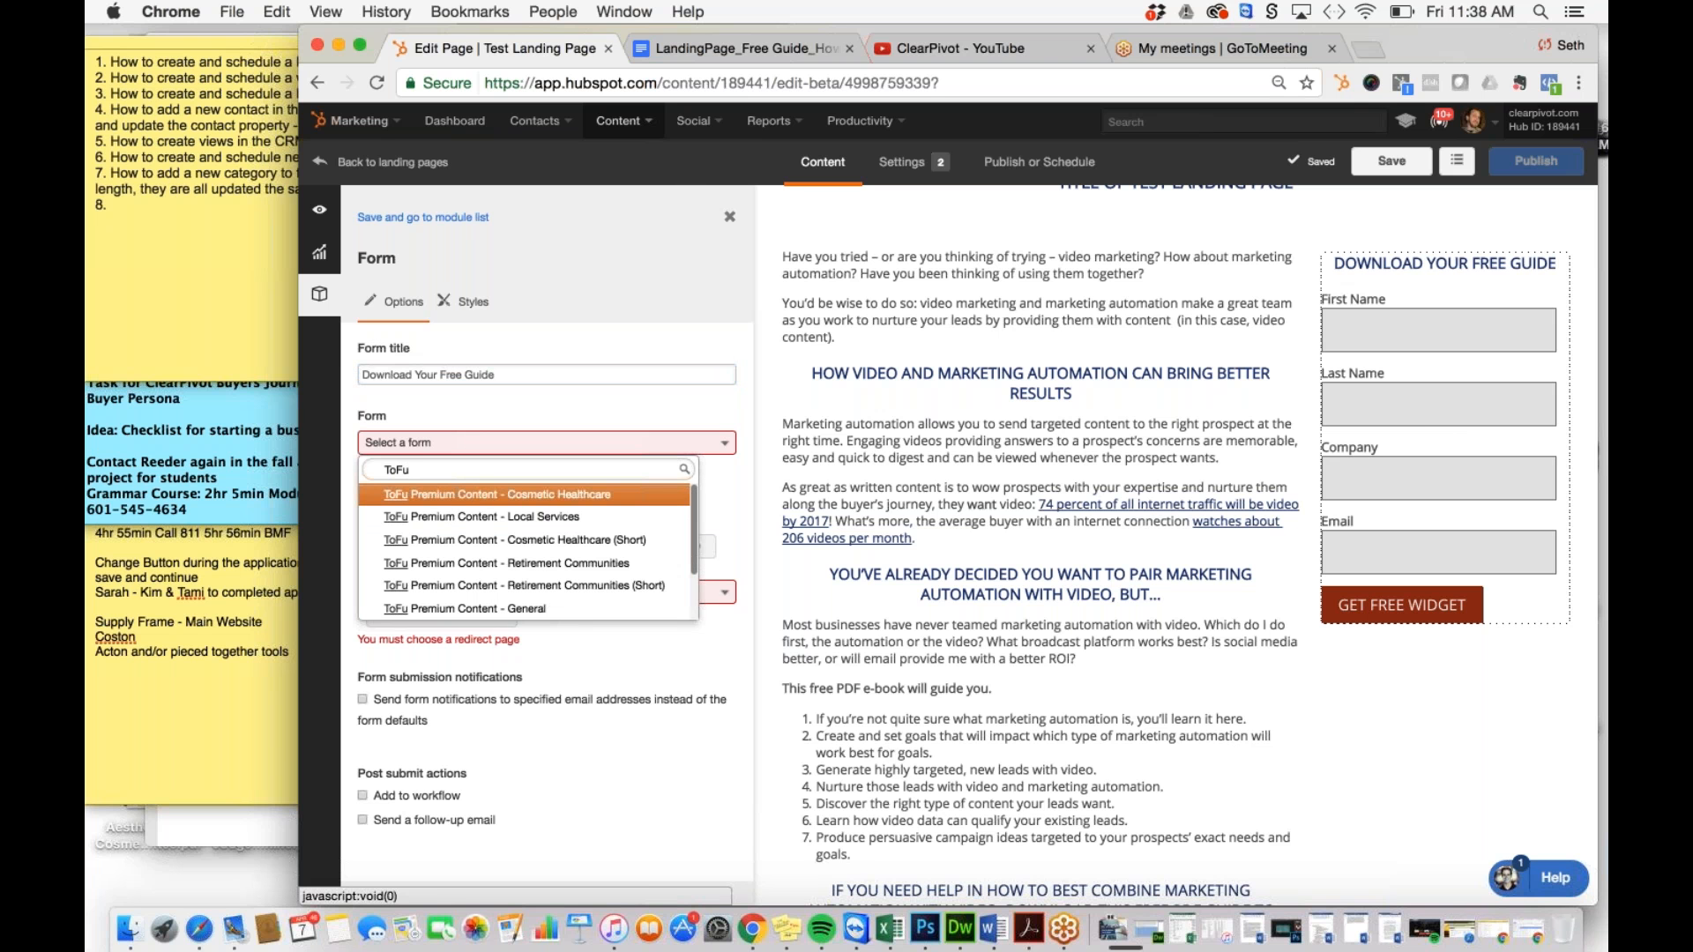
pyautogui.click(566, 617)
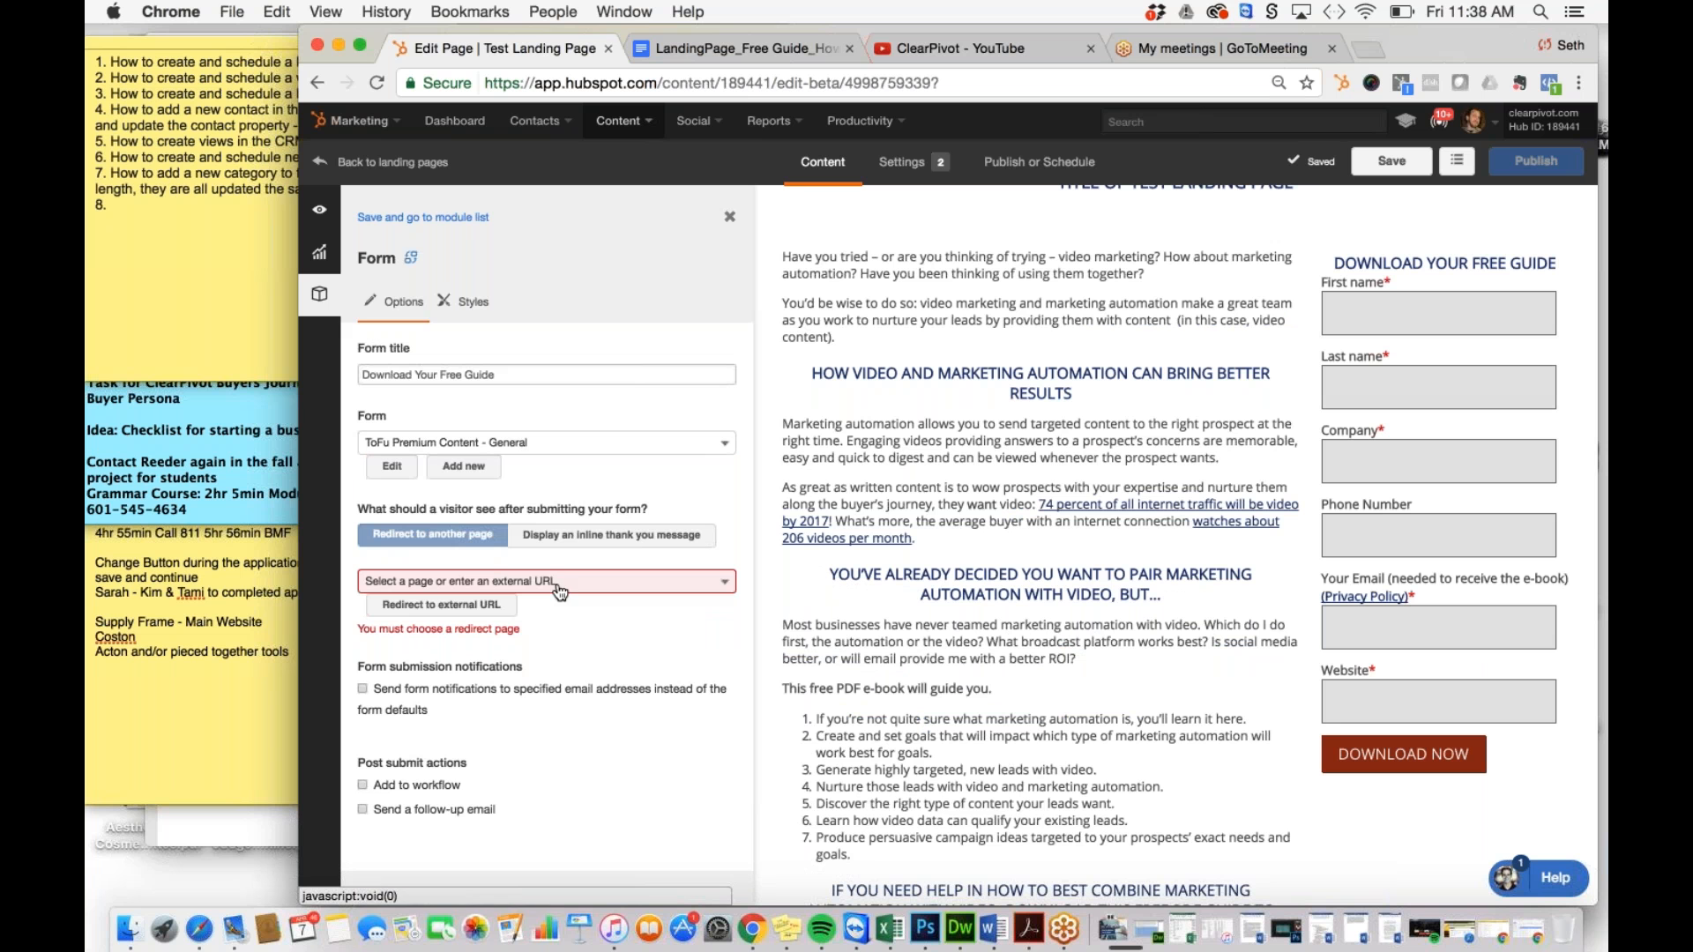
pyautogui.scroll(-1, 737, 547)
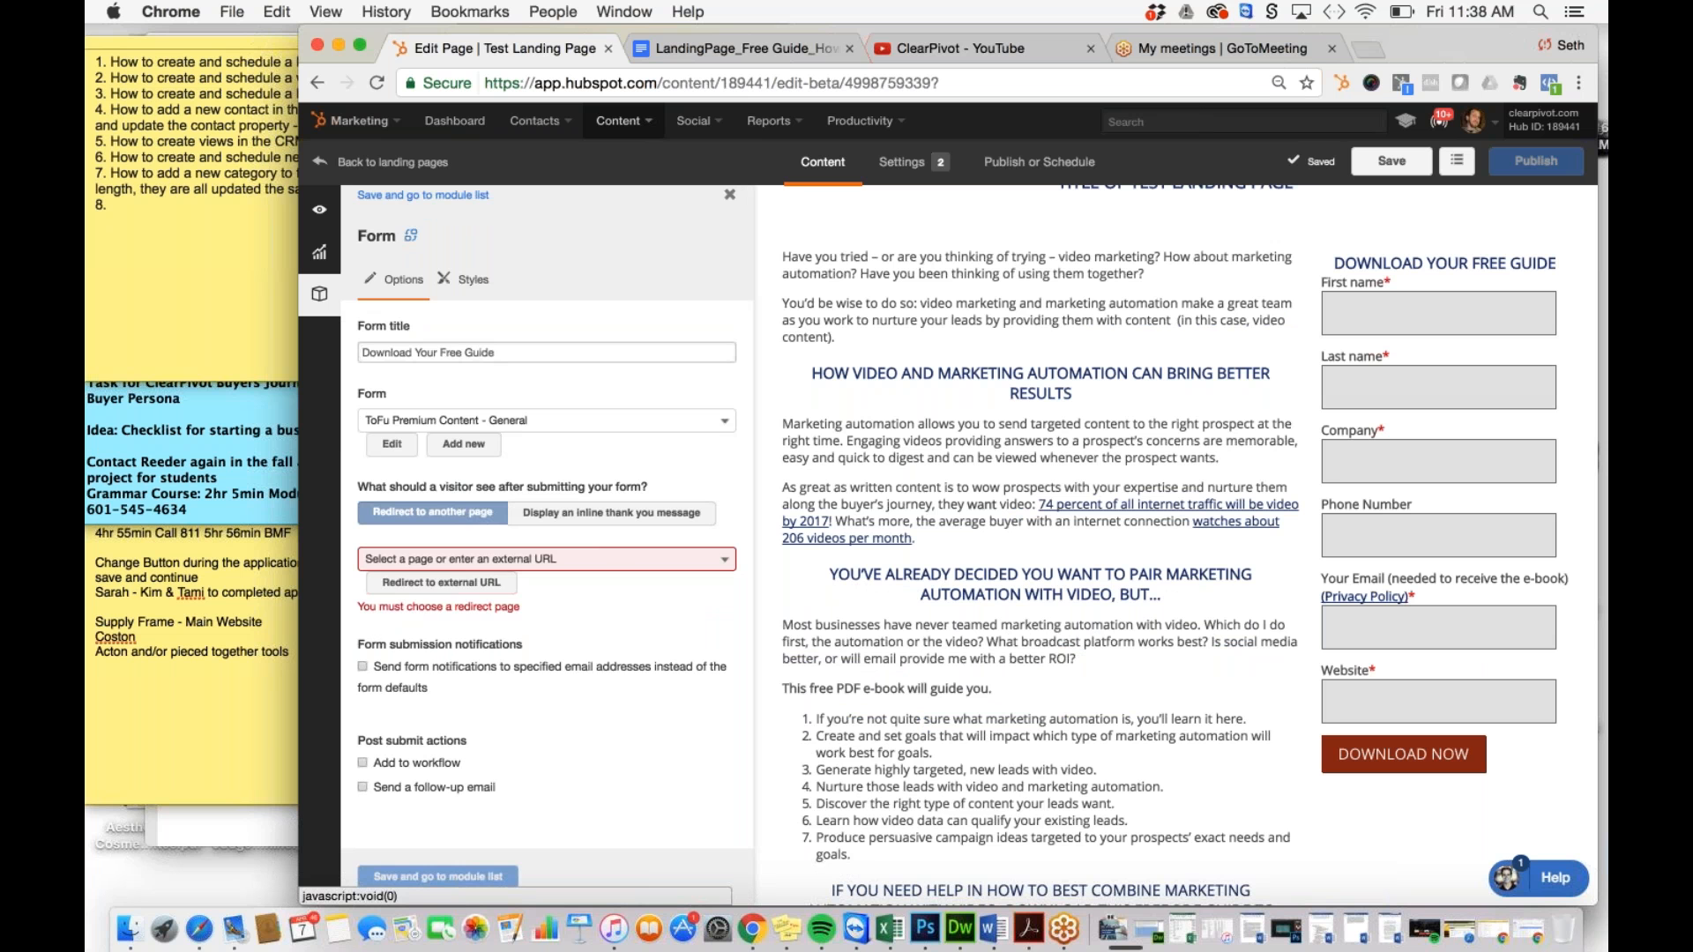
# Step: Set the form redirect to the 'Thank You - How to Boost Your Marketing Automation with Video' page
pyautogui.click(542, 559)
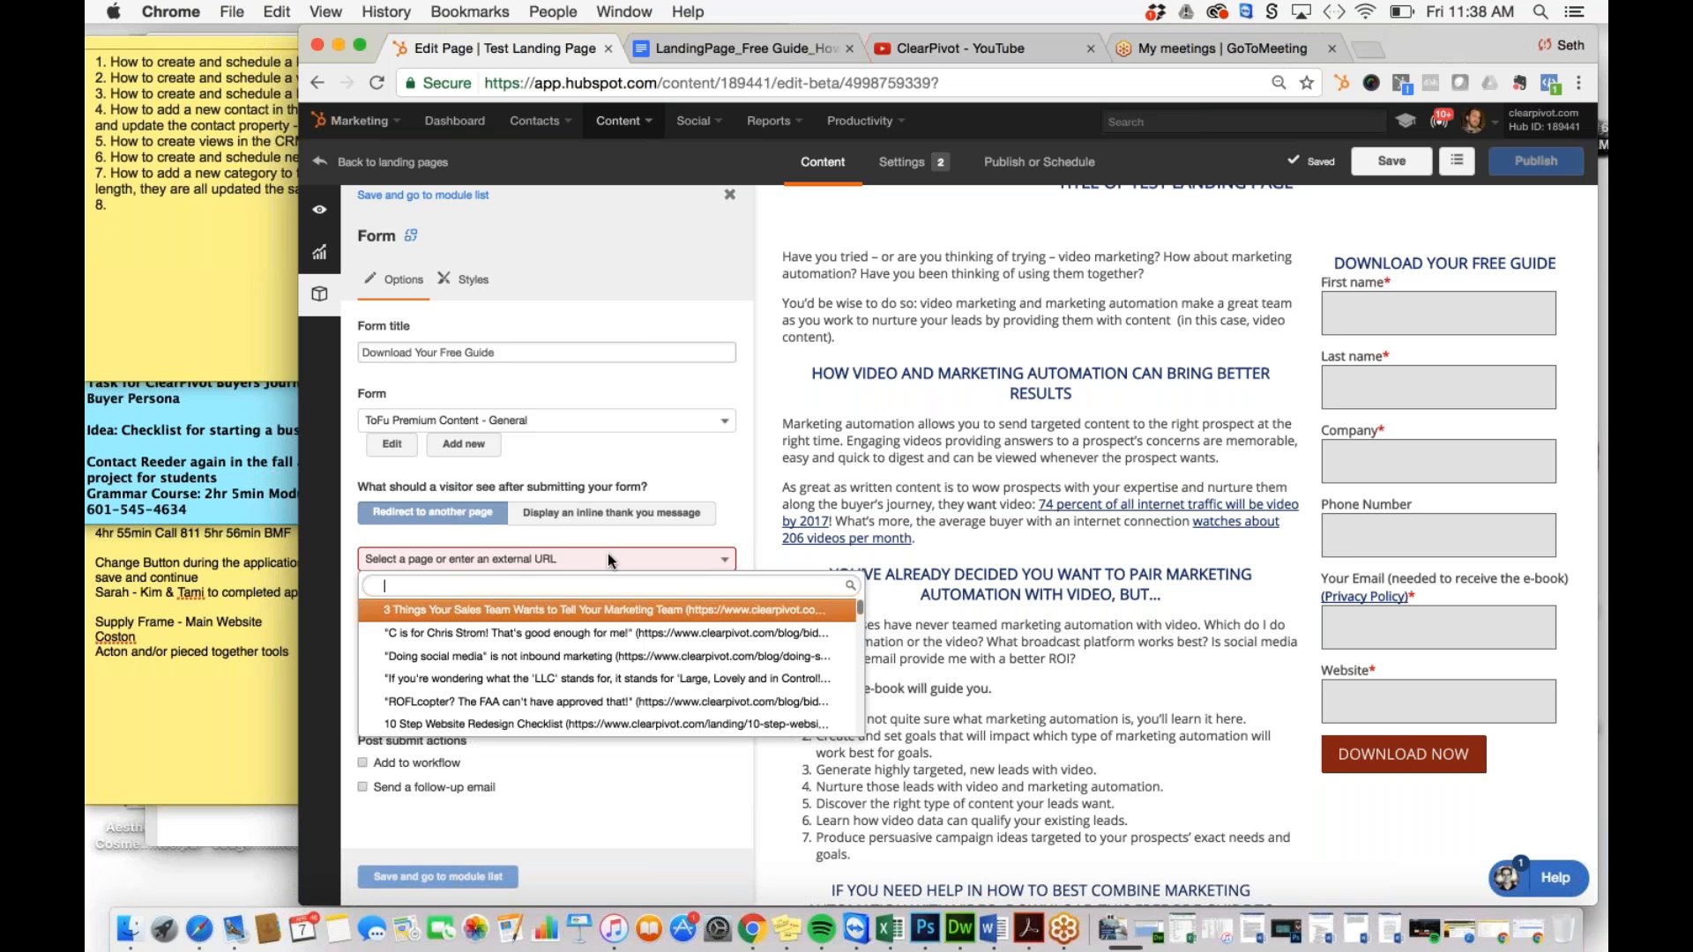
pyautogui.write('Thank You')
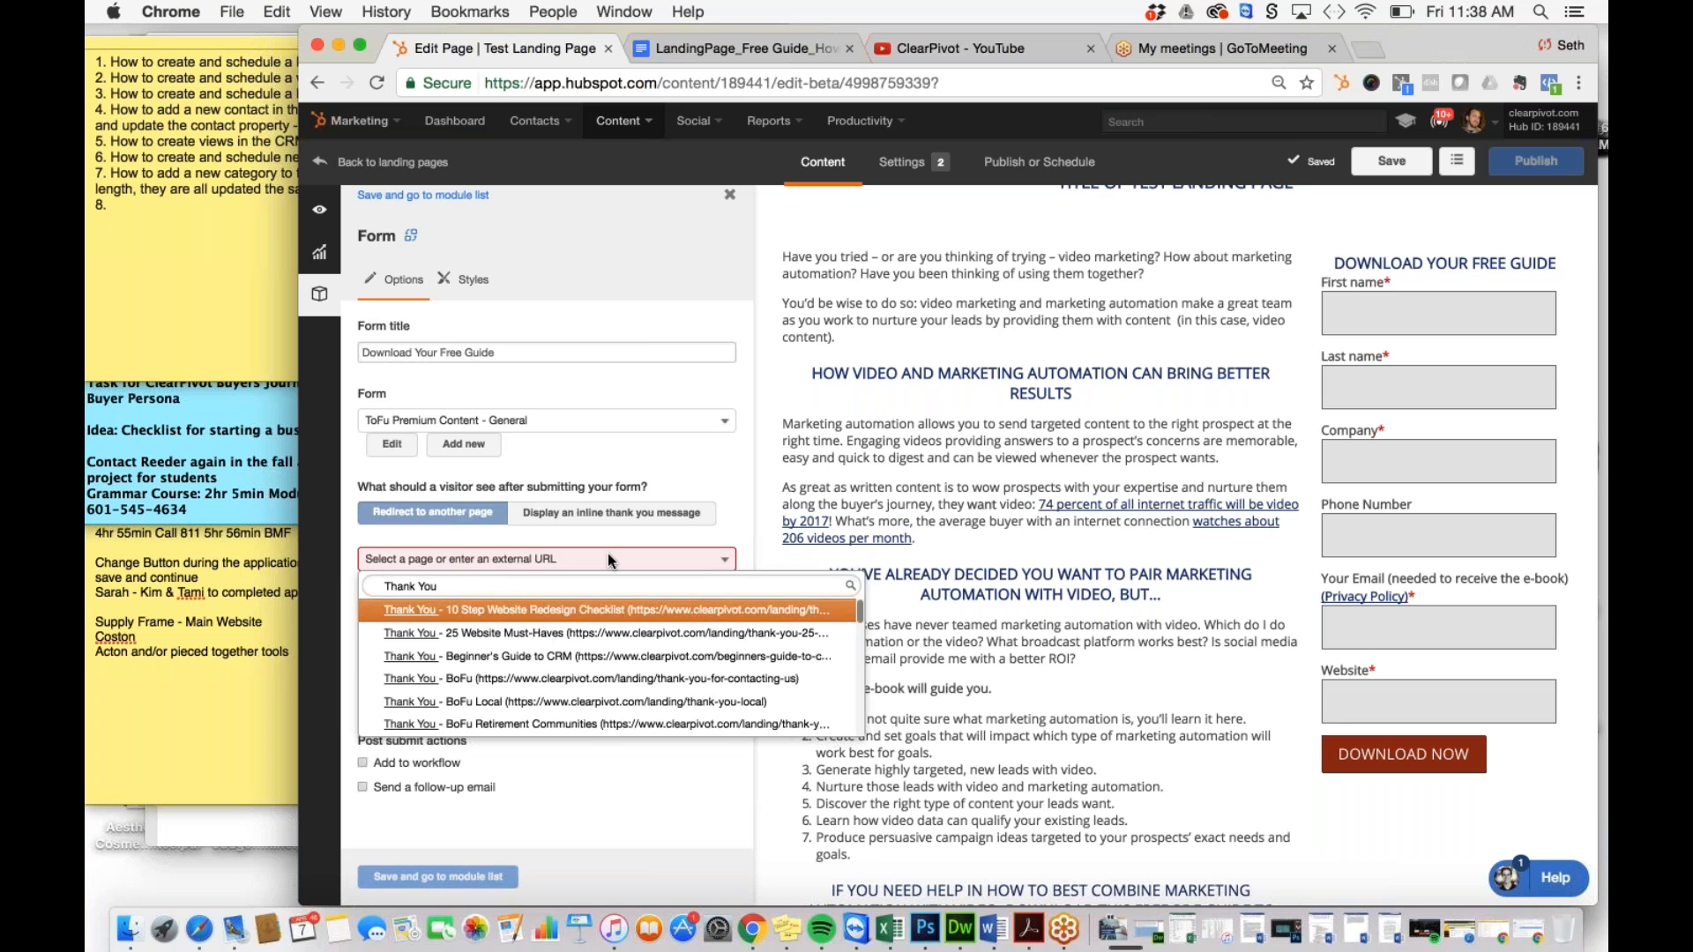
pyautogui.write(' - How')
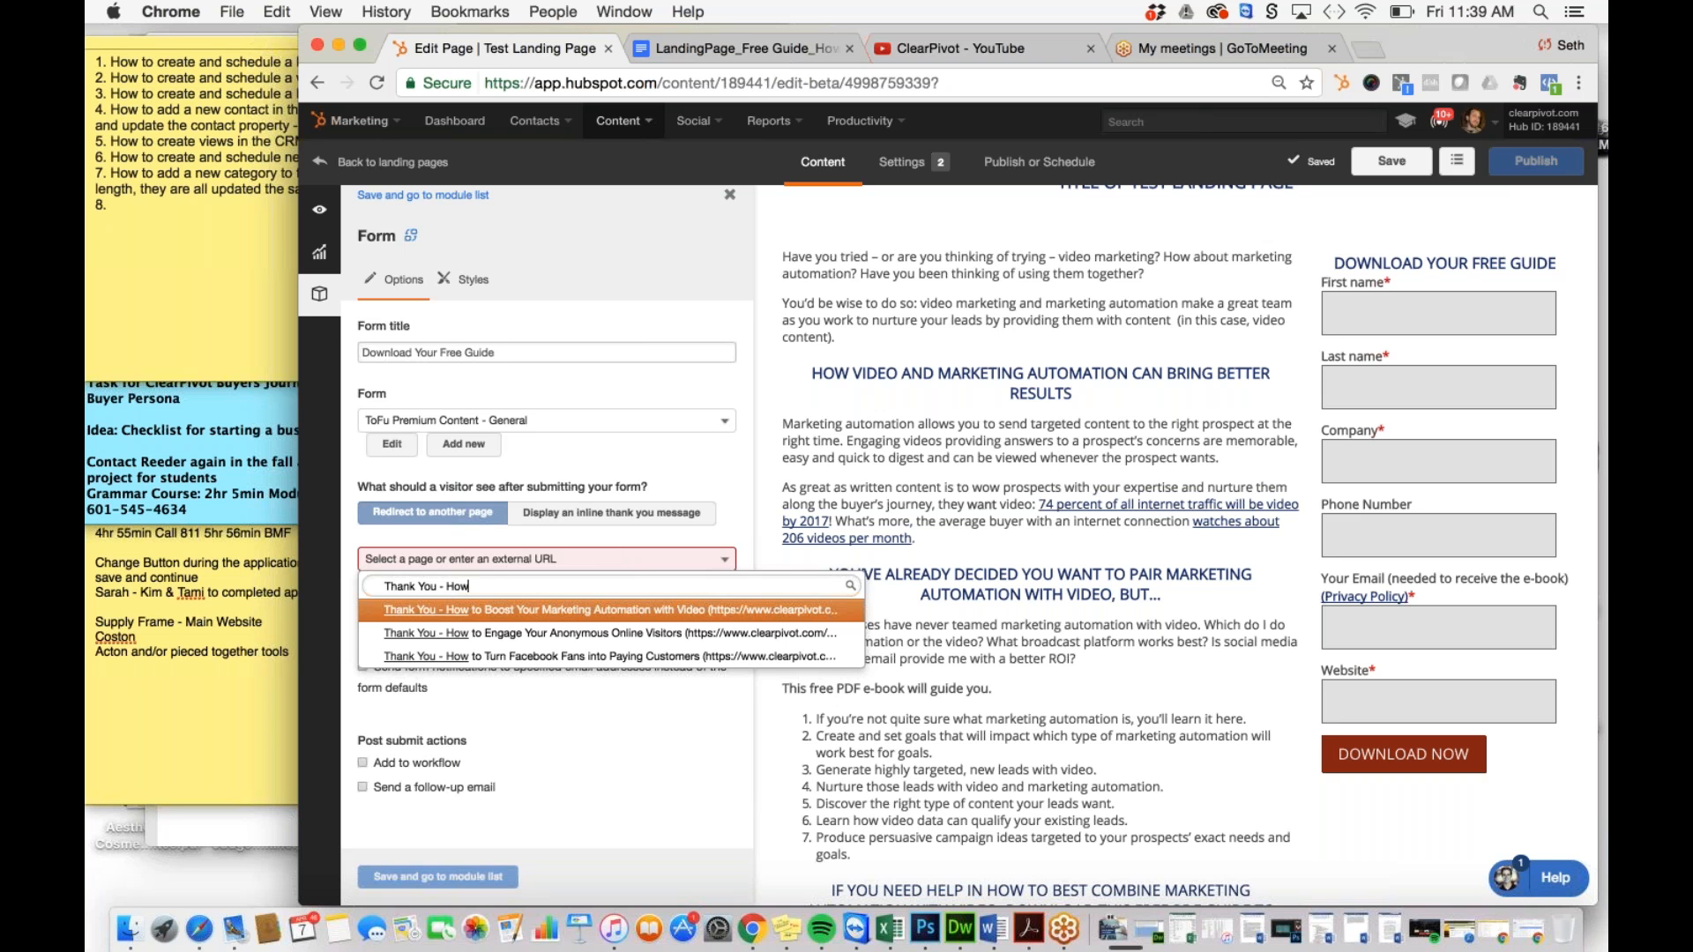
pyautogui.press('Return')
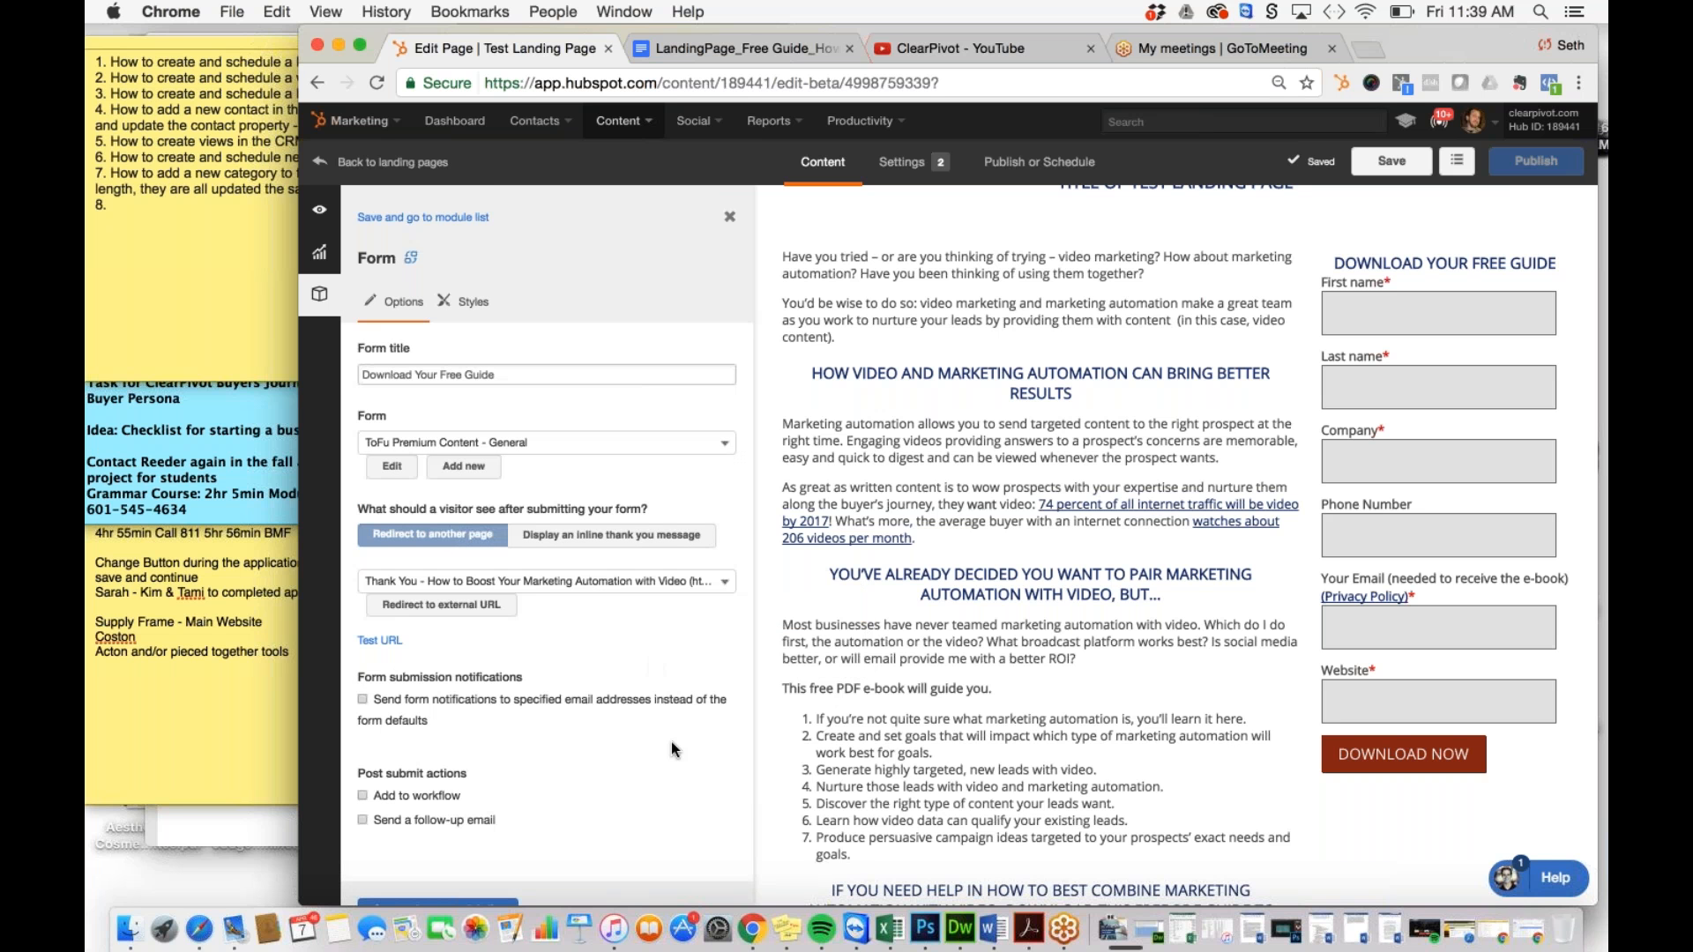
pyautogui.scroll(-2, 670, 743)
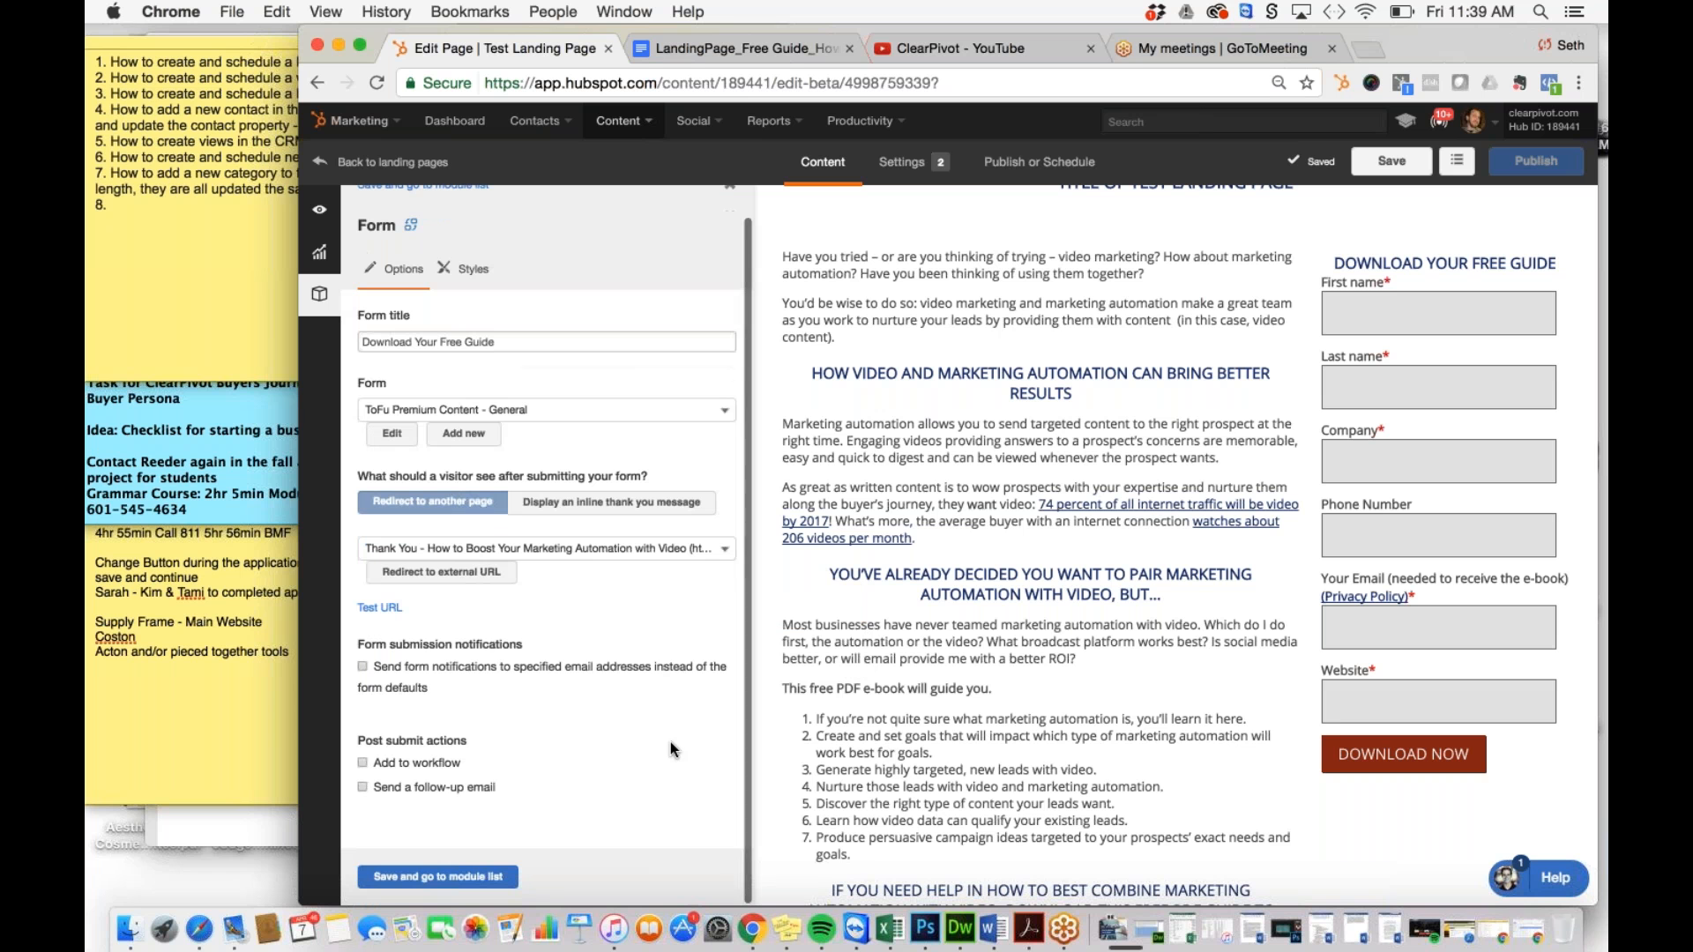
# Step: Enroll form submitters in the Premium Content Follow-Up Drip workflow
pyautogui.click(363, 763)
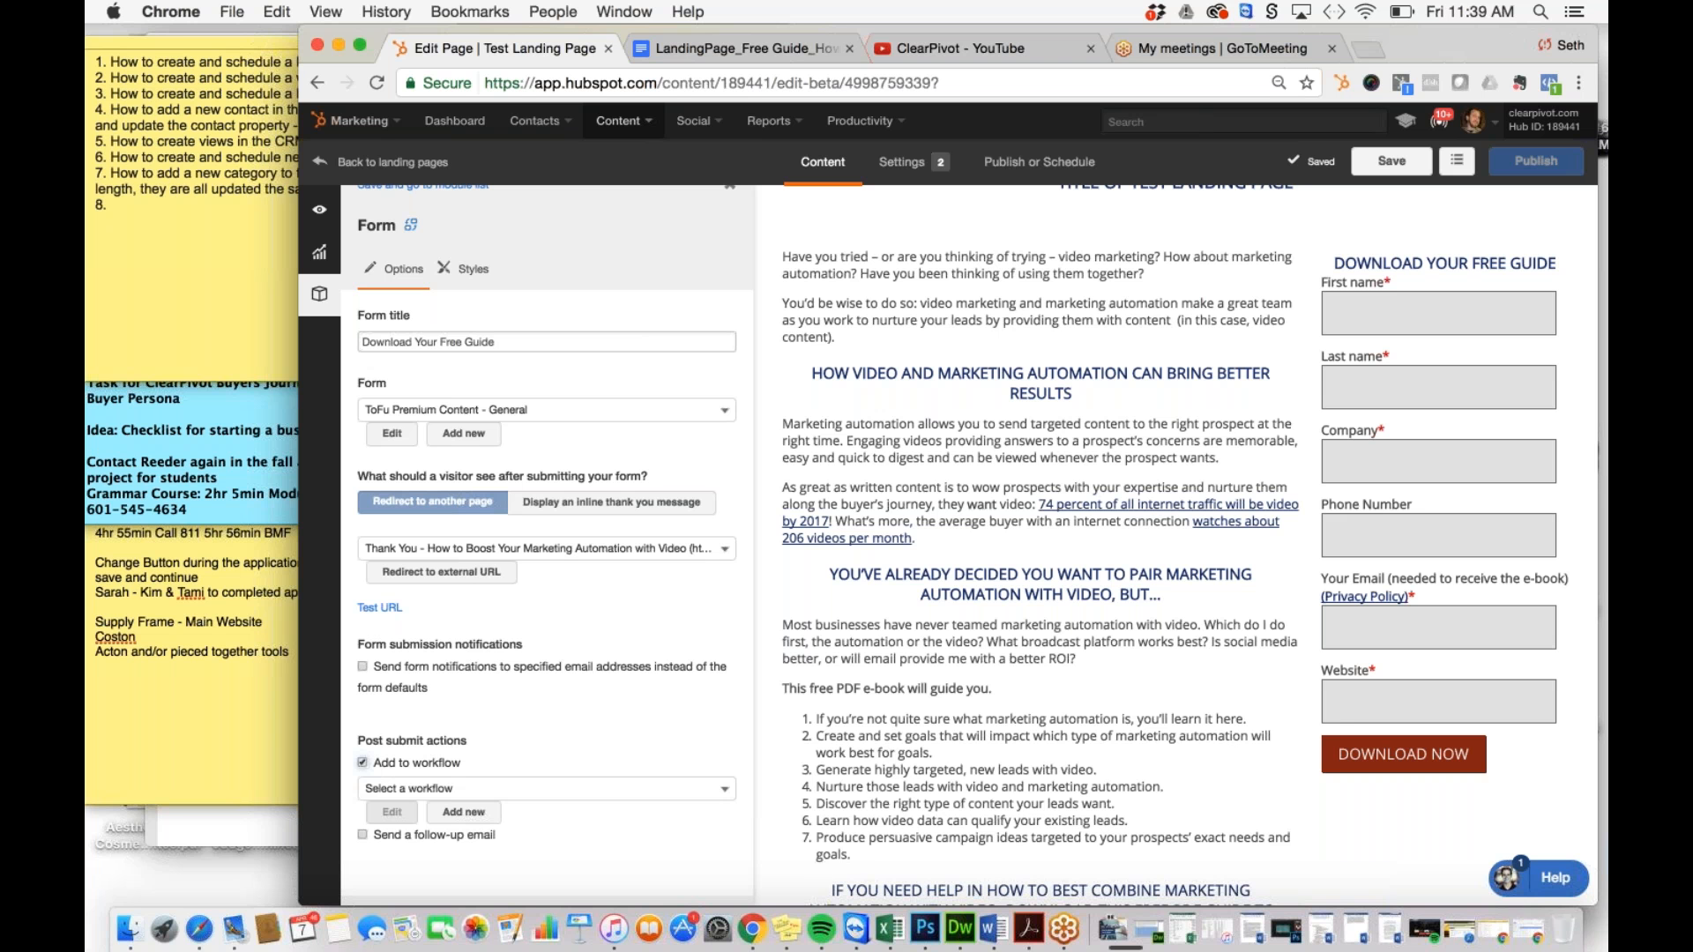
pyautogui.click(529, 788)
pyautogui.write('Pr')
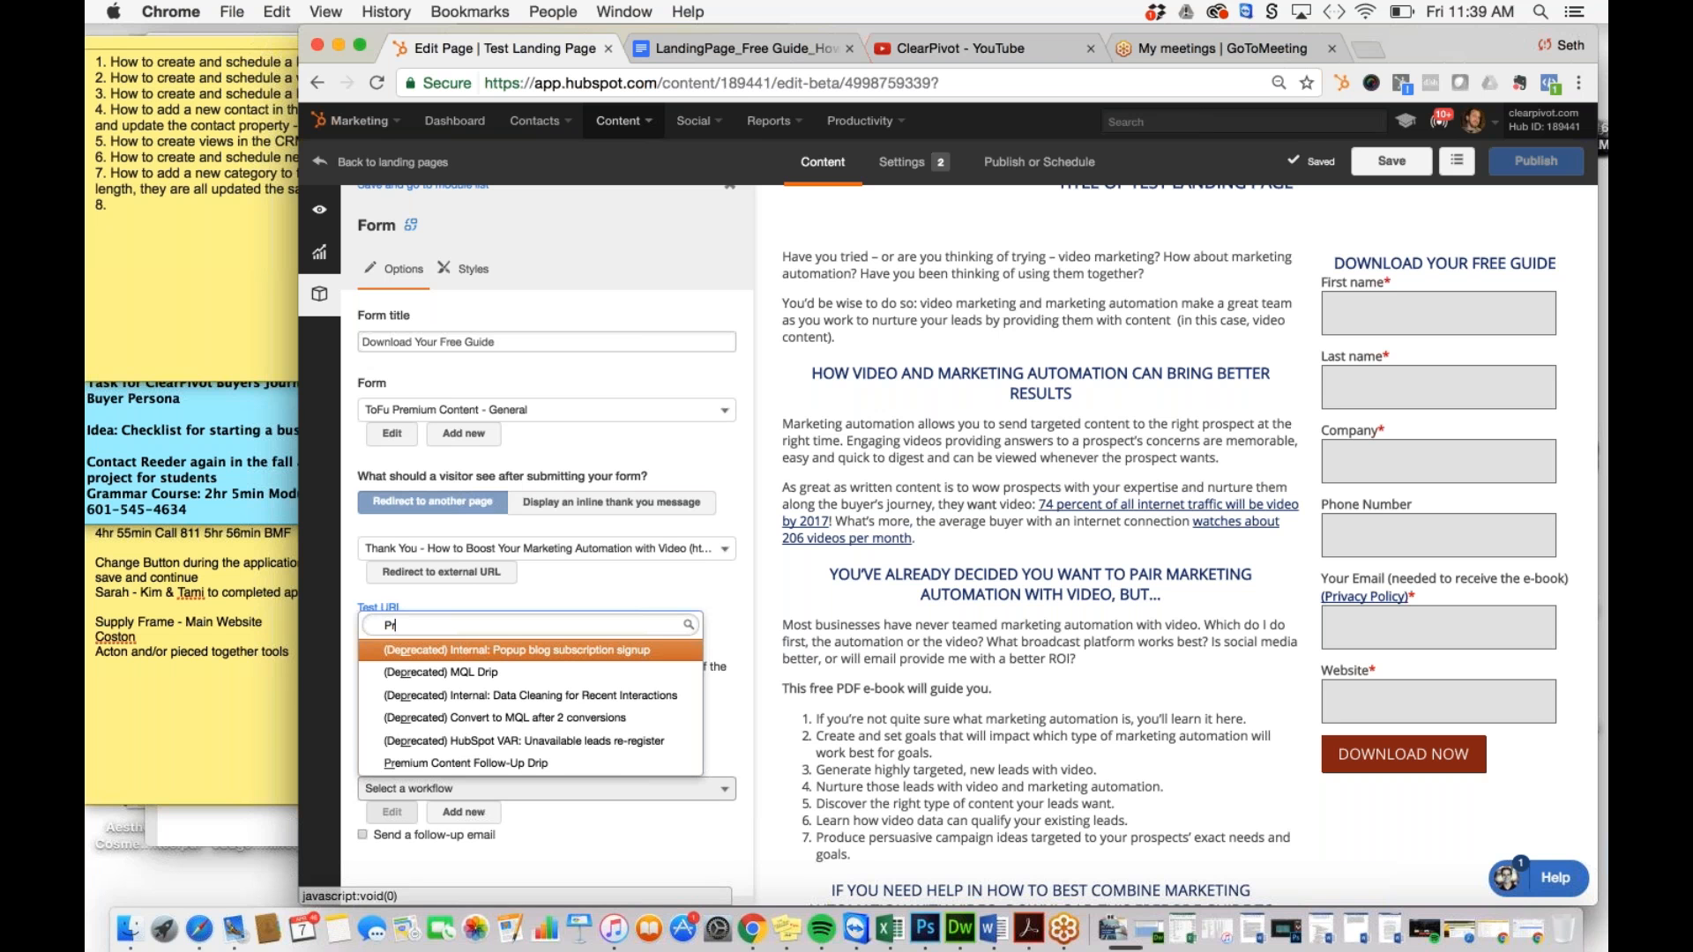
pyautogui.click(465, 764)
# Step: Turn off the follow-up email and save the form settings
pyautogui.click(601, 830)
pyautogui.scroll(-3, 601, 831)
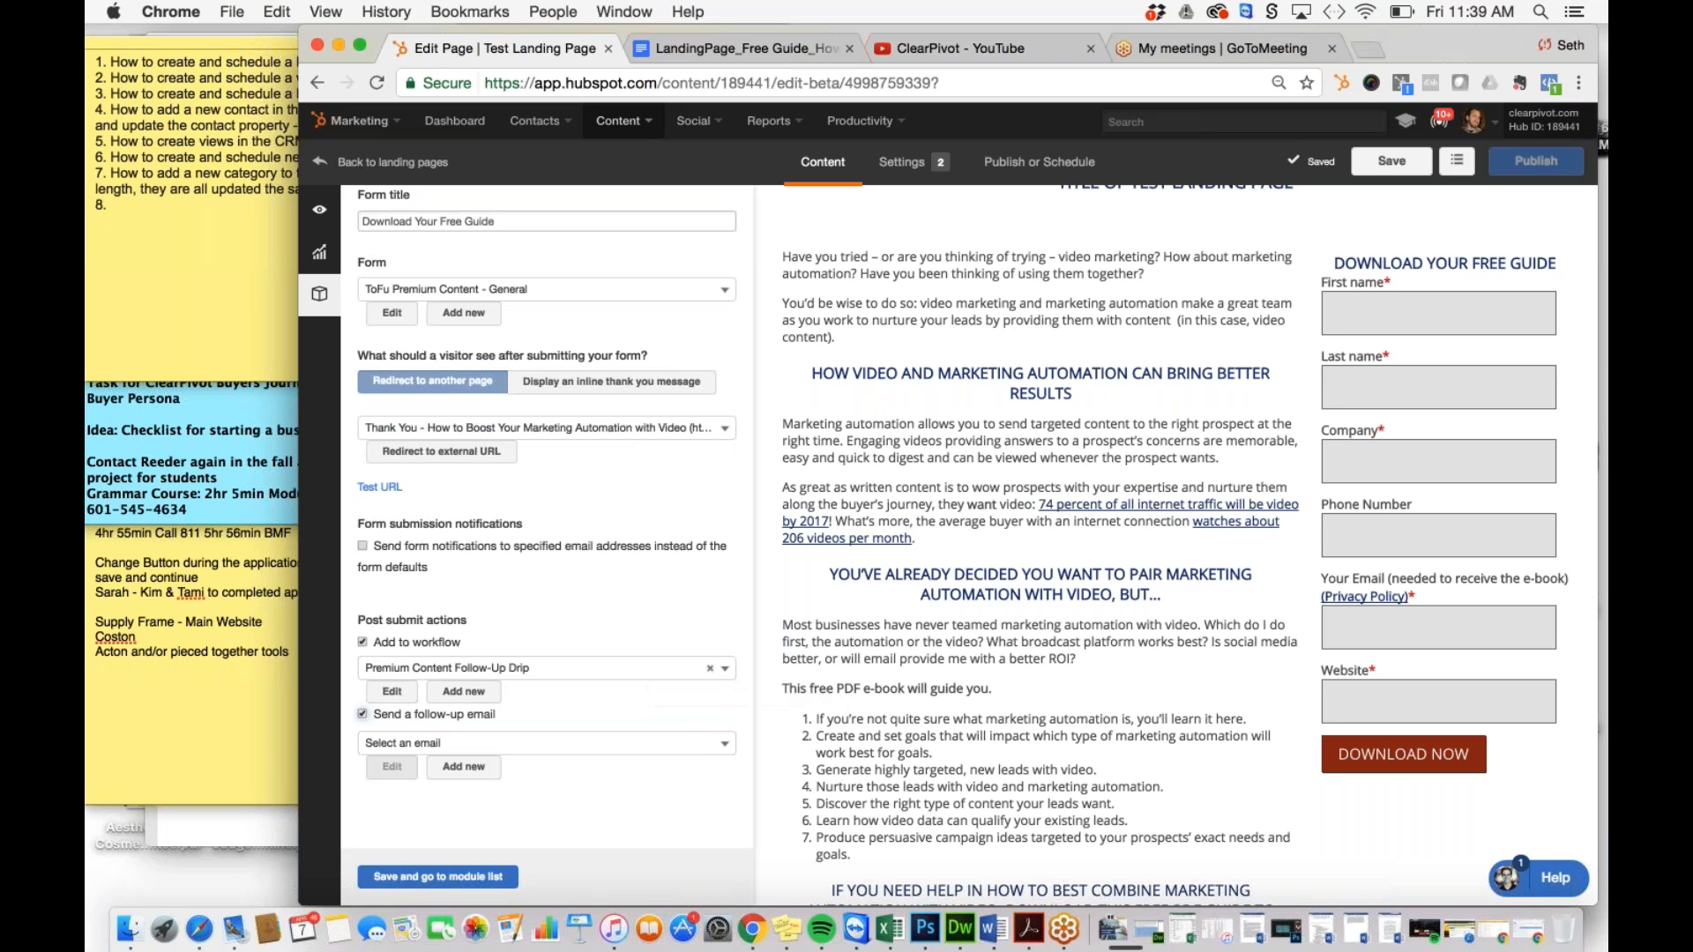
pyautogui.click(362, 716)
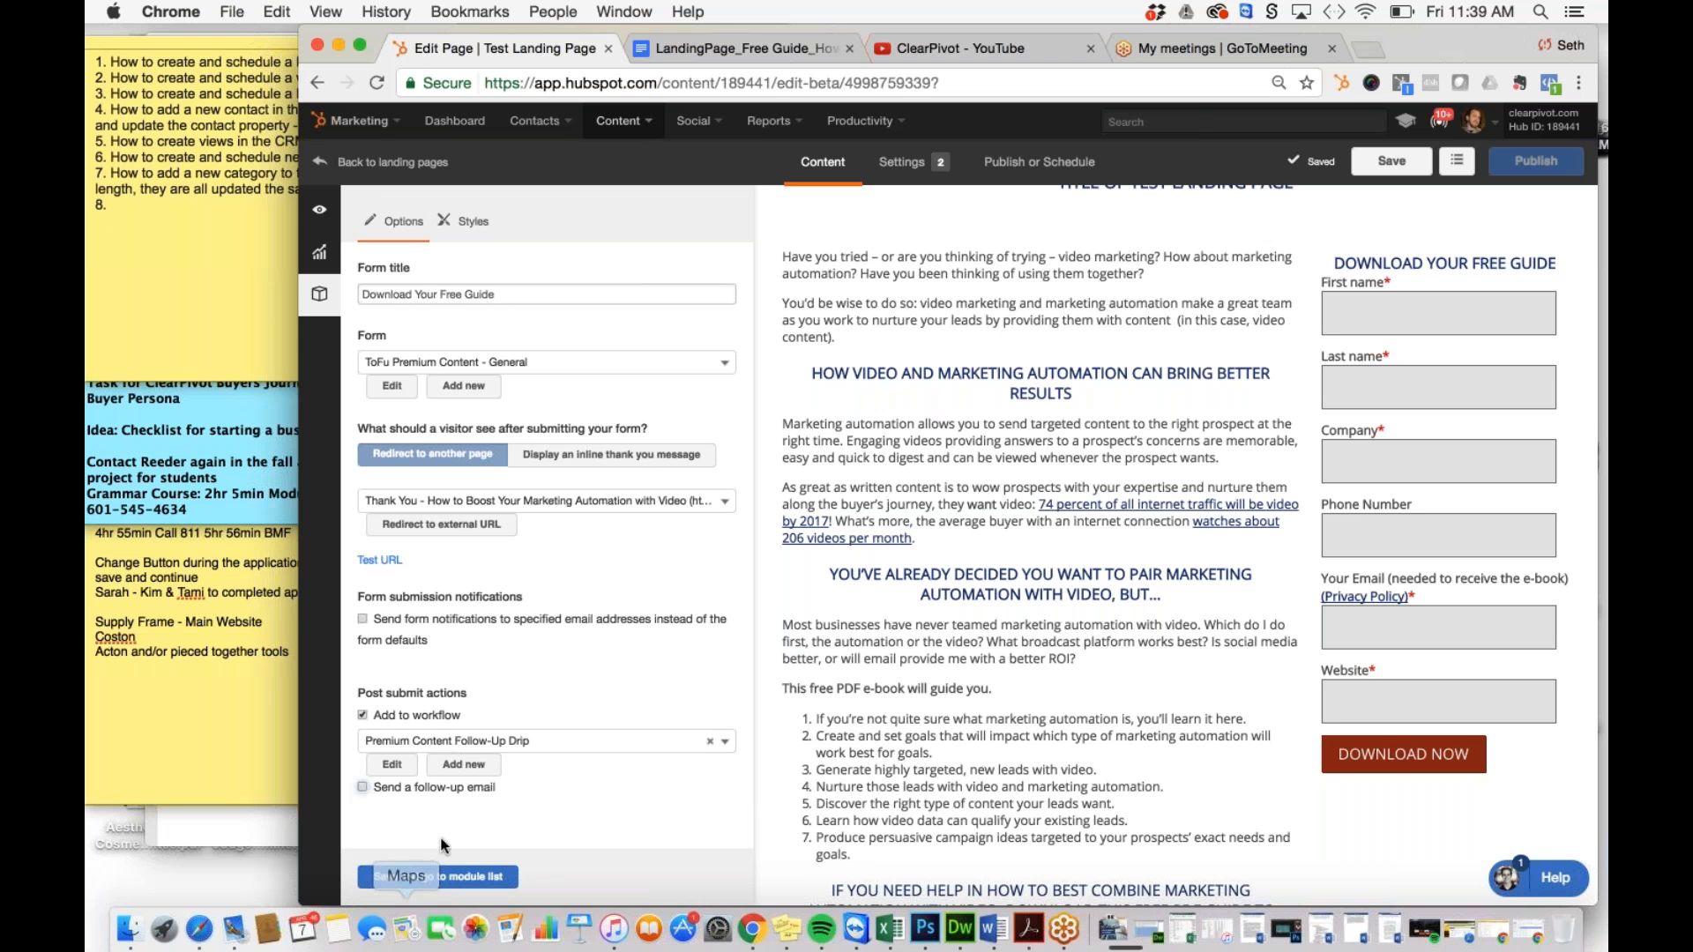
pyautogui.click(428, 878)
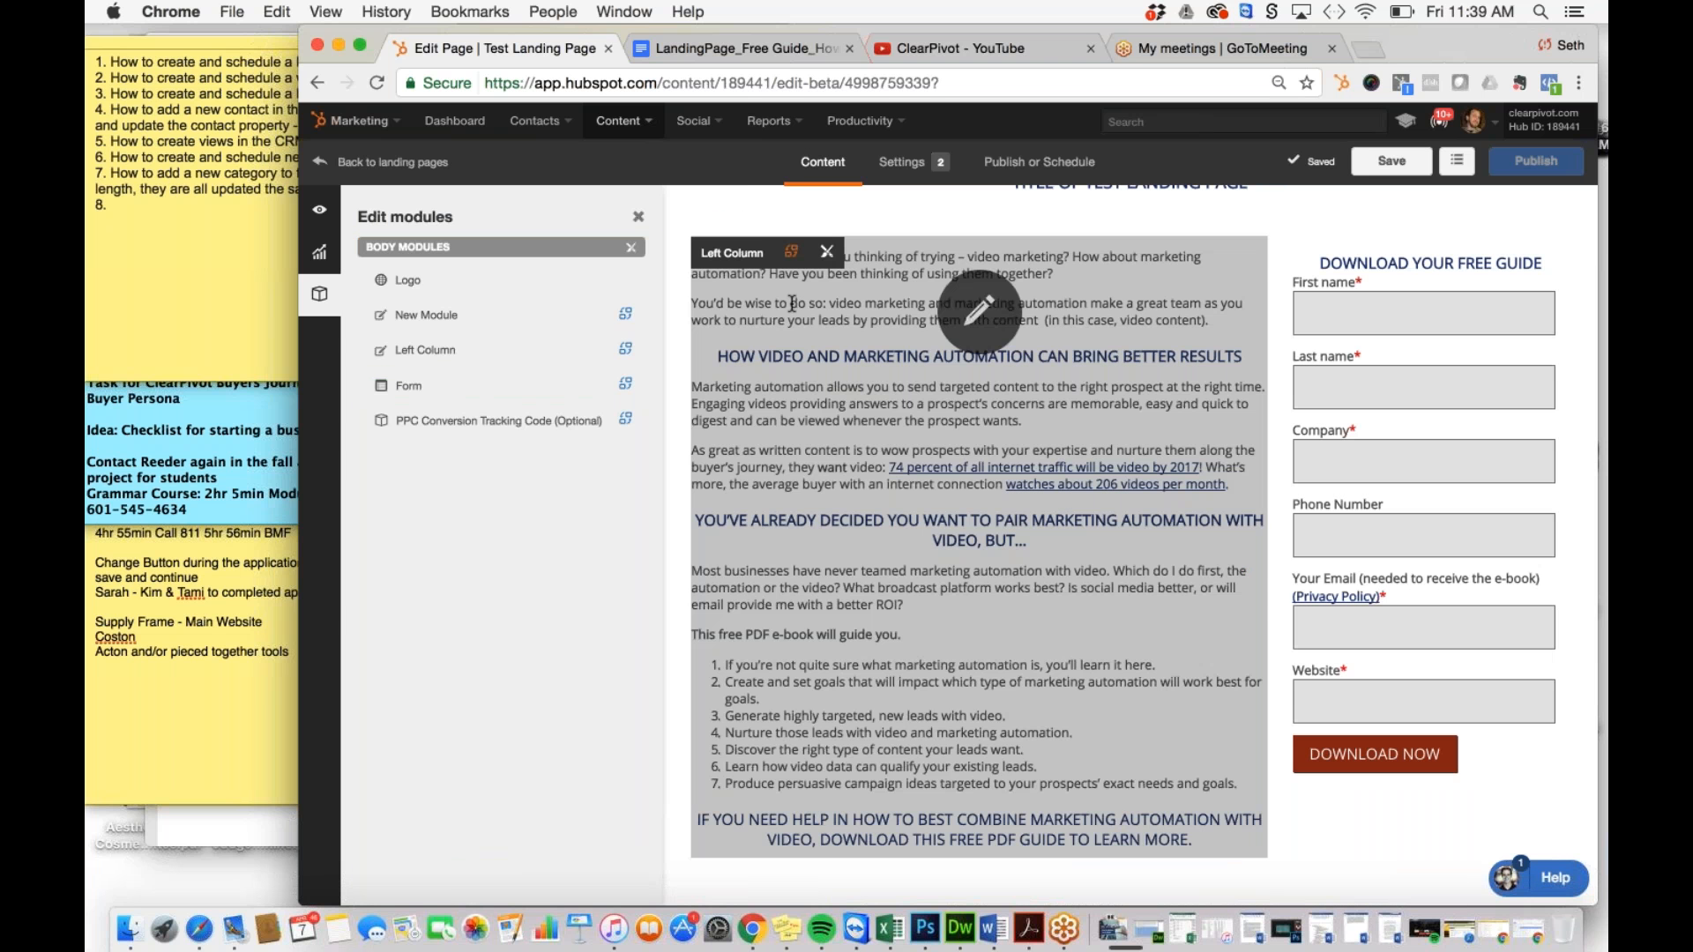
# Step: Set page title 'This is a Test Landing Page' and URL slug this-is-a-test-landing-page
pyautogui.click(893, 165)
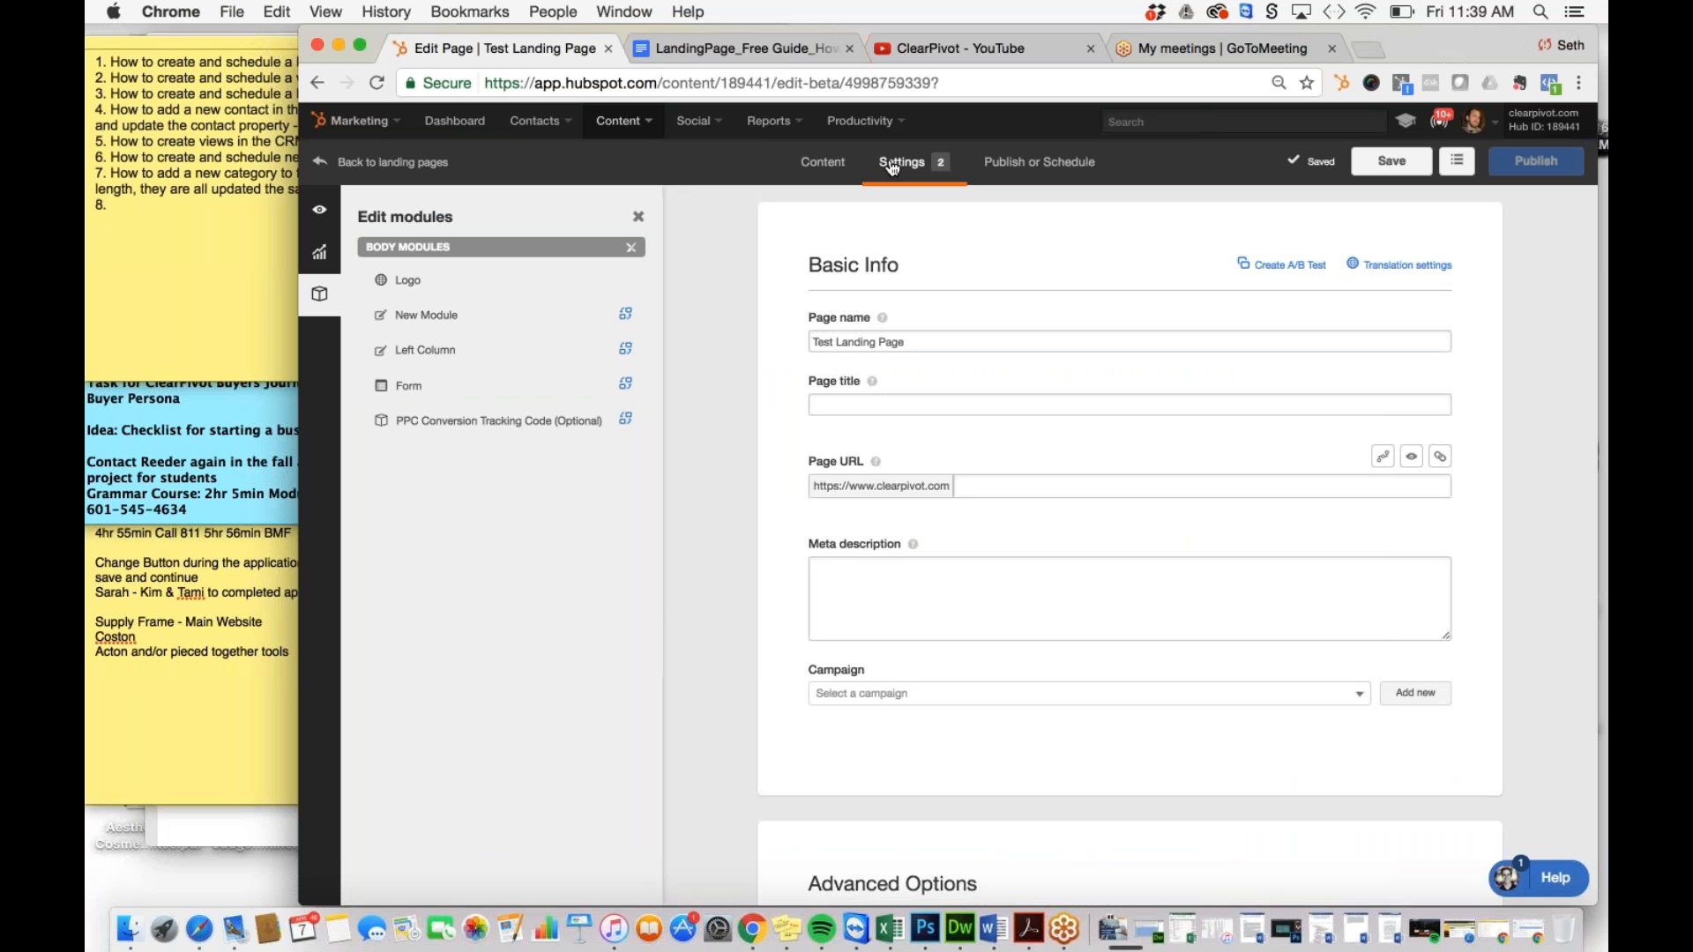
pyautogui.tripleClick(864, 342)
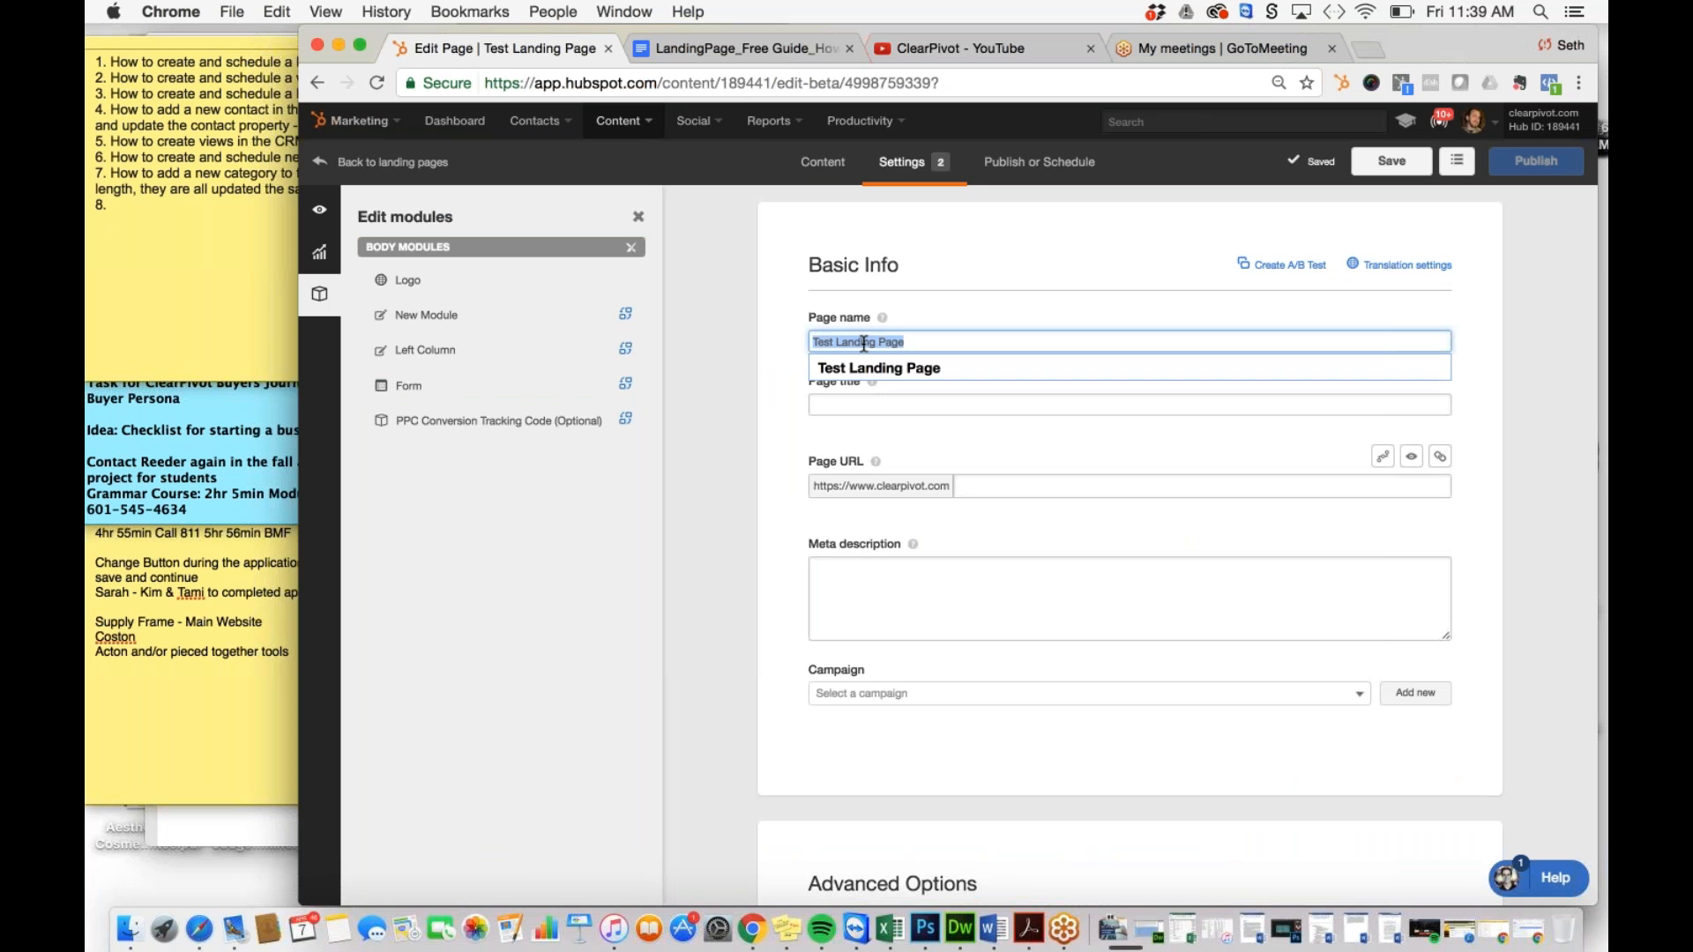
pyautogui.click(786, 402)
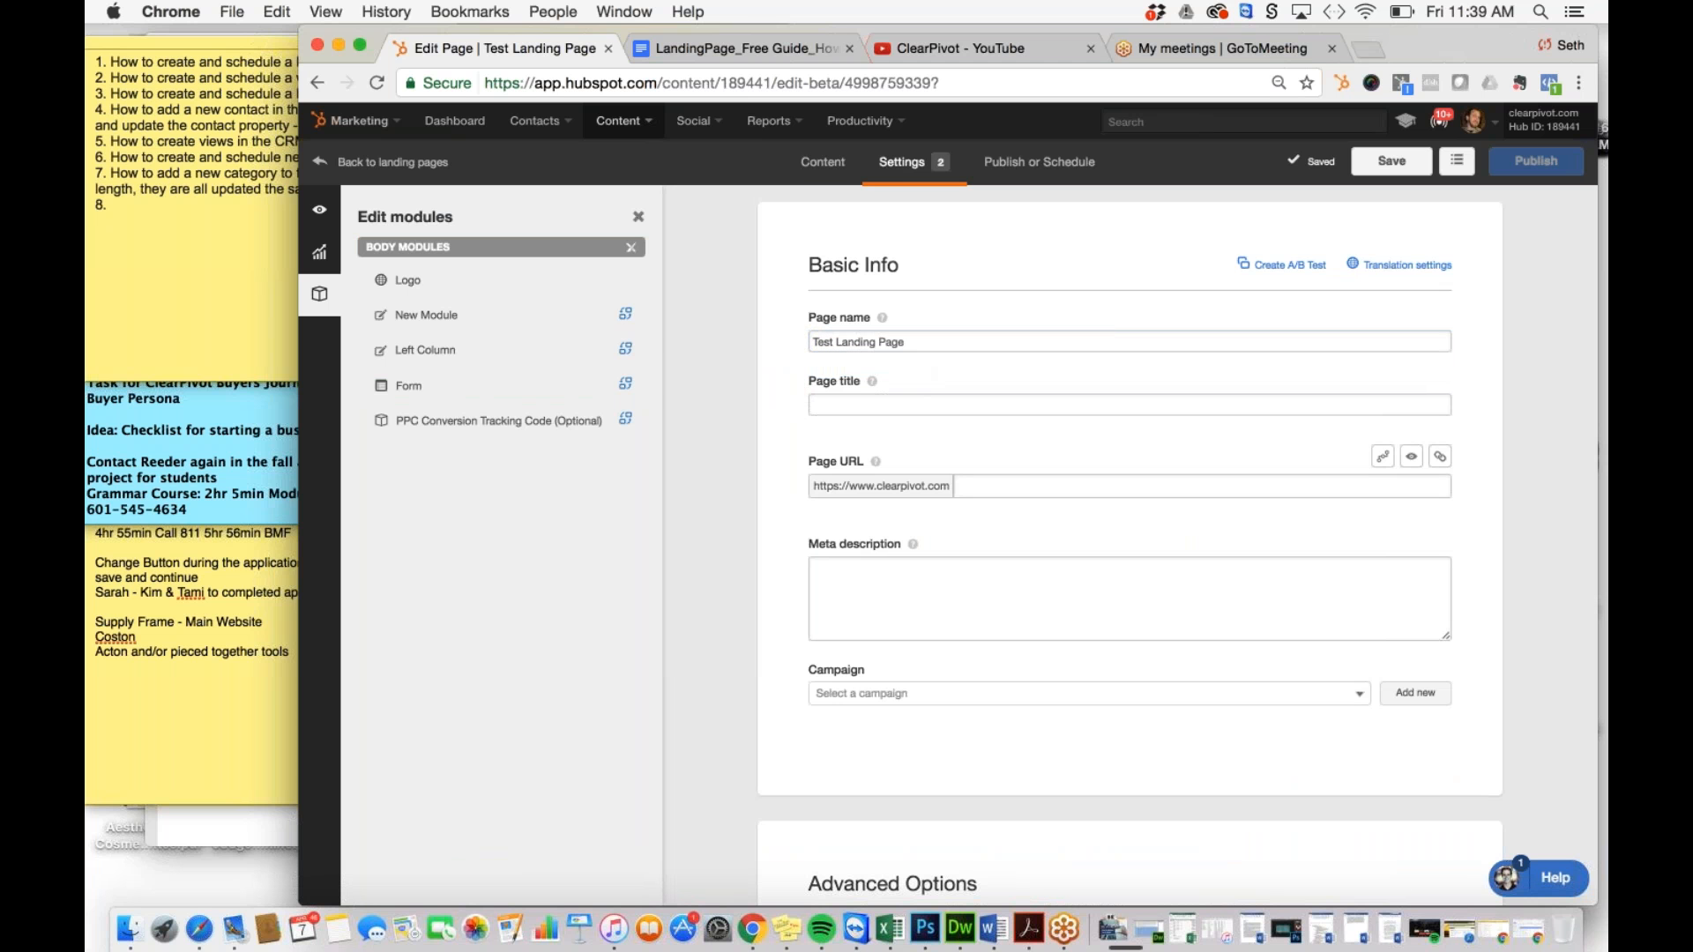
pyautogui.click(917, 405)
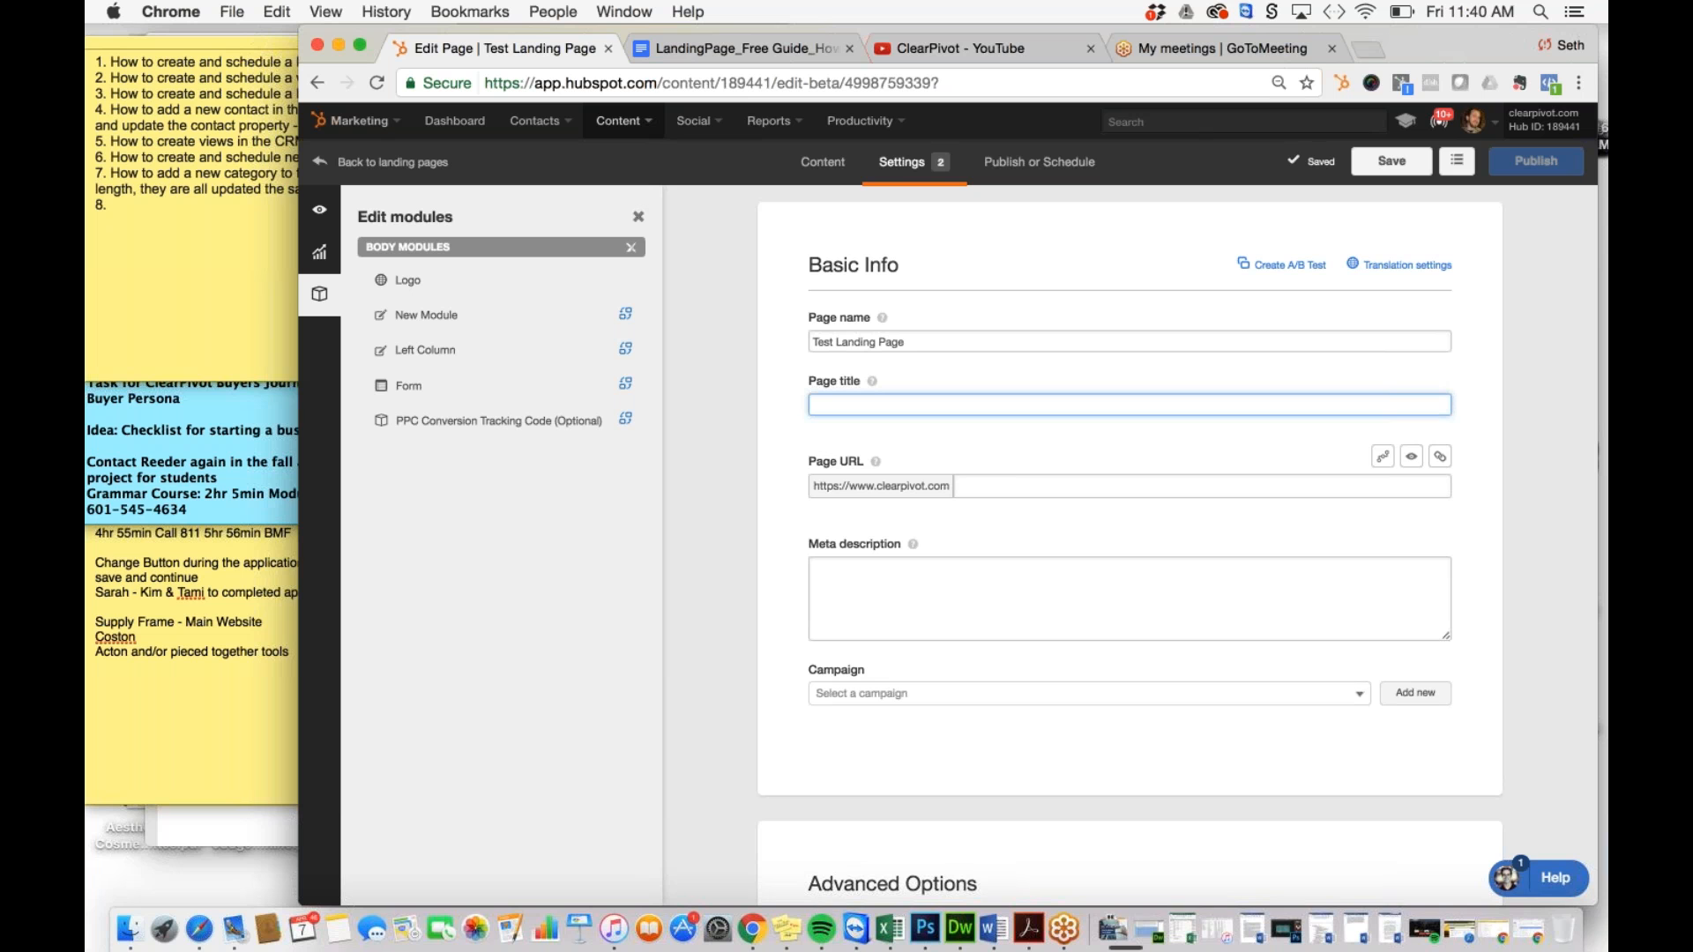
pyautogui.write('This is ')
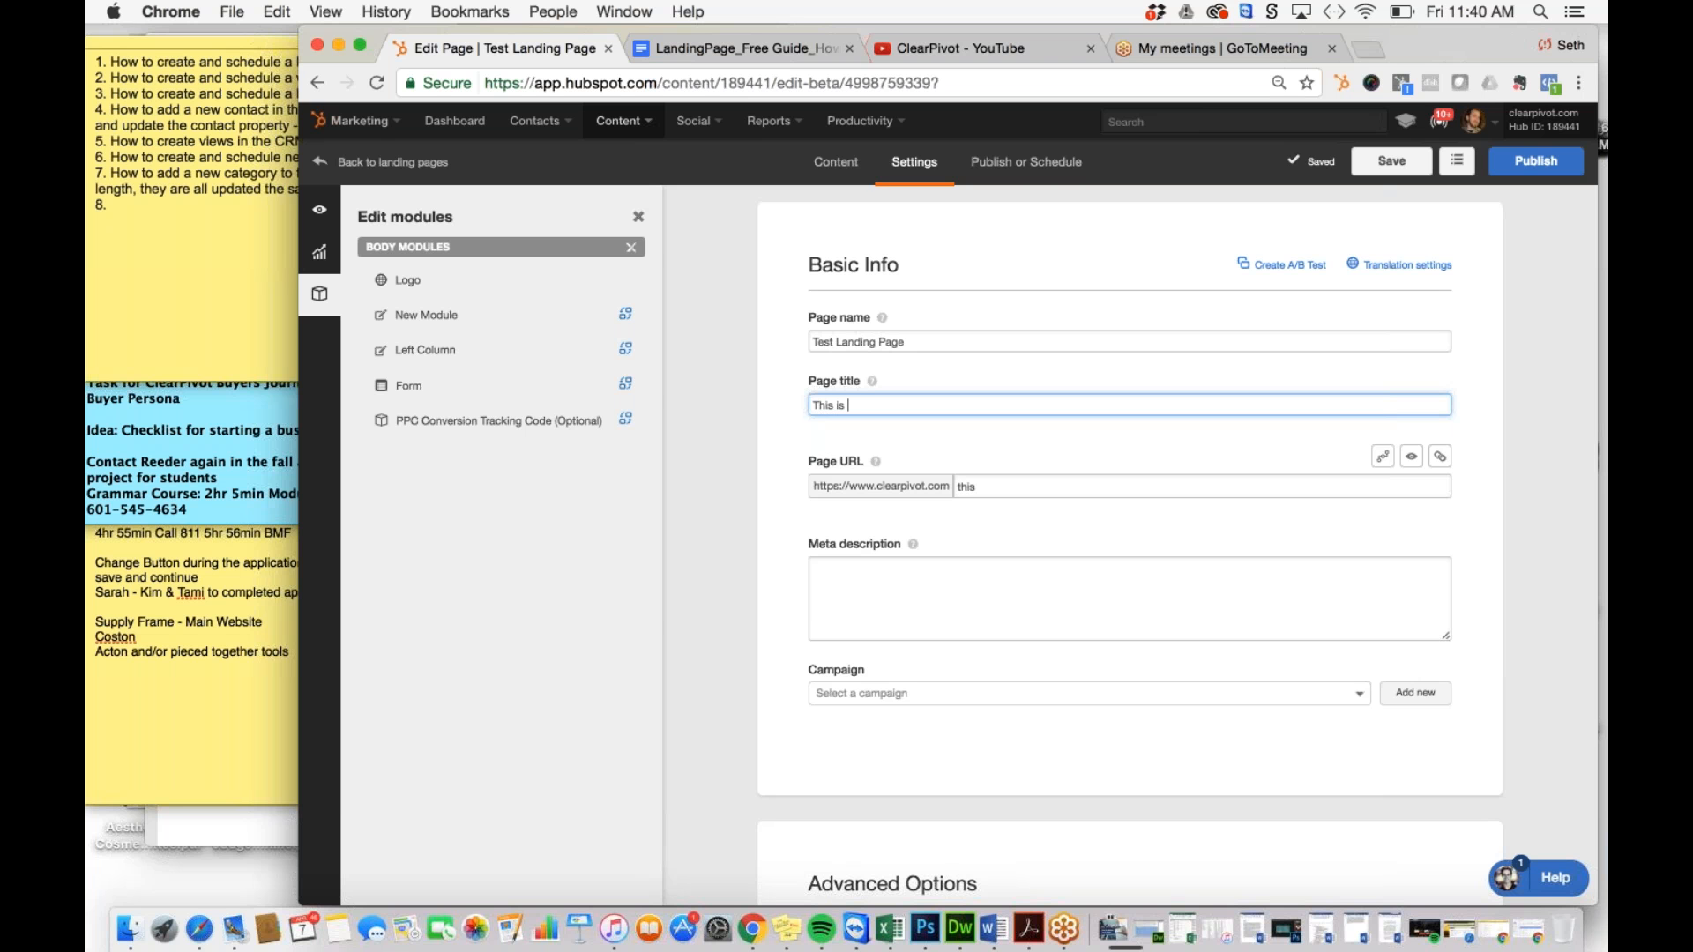
pyautogui.write('a Test Landing Page')
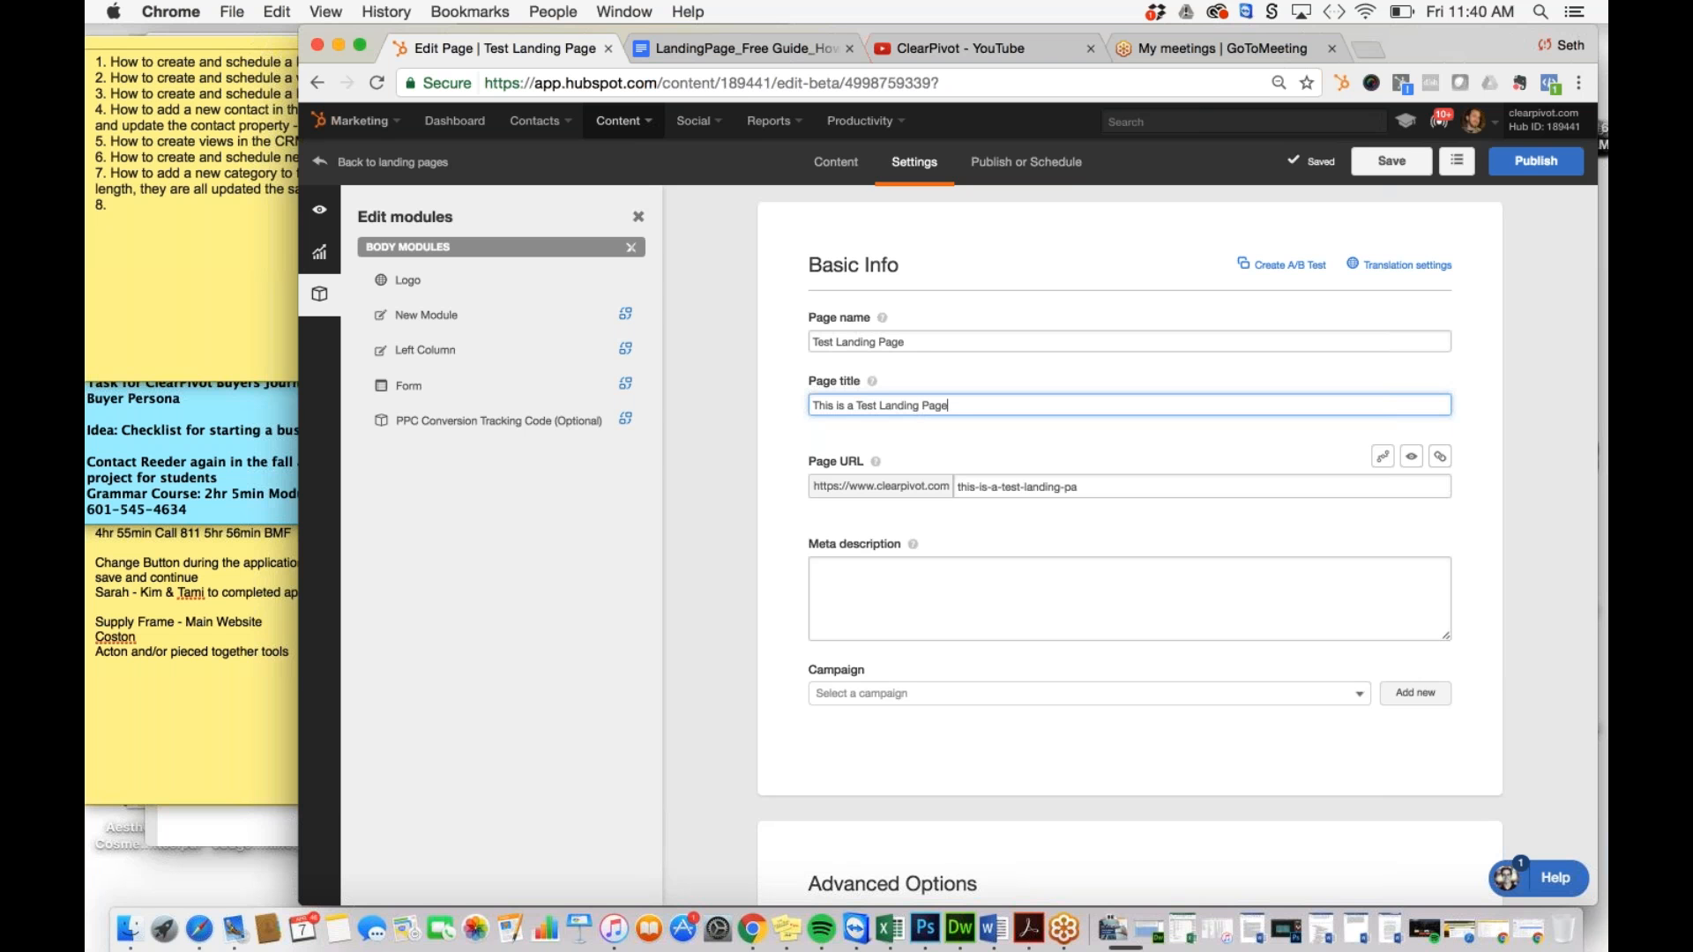
pyautogui.click(1080, 486)
pyautogui.write('ge')
pyautogui.click(1075, 572)
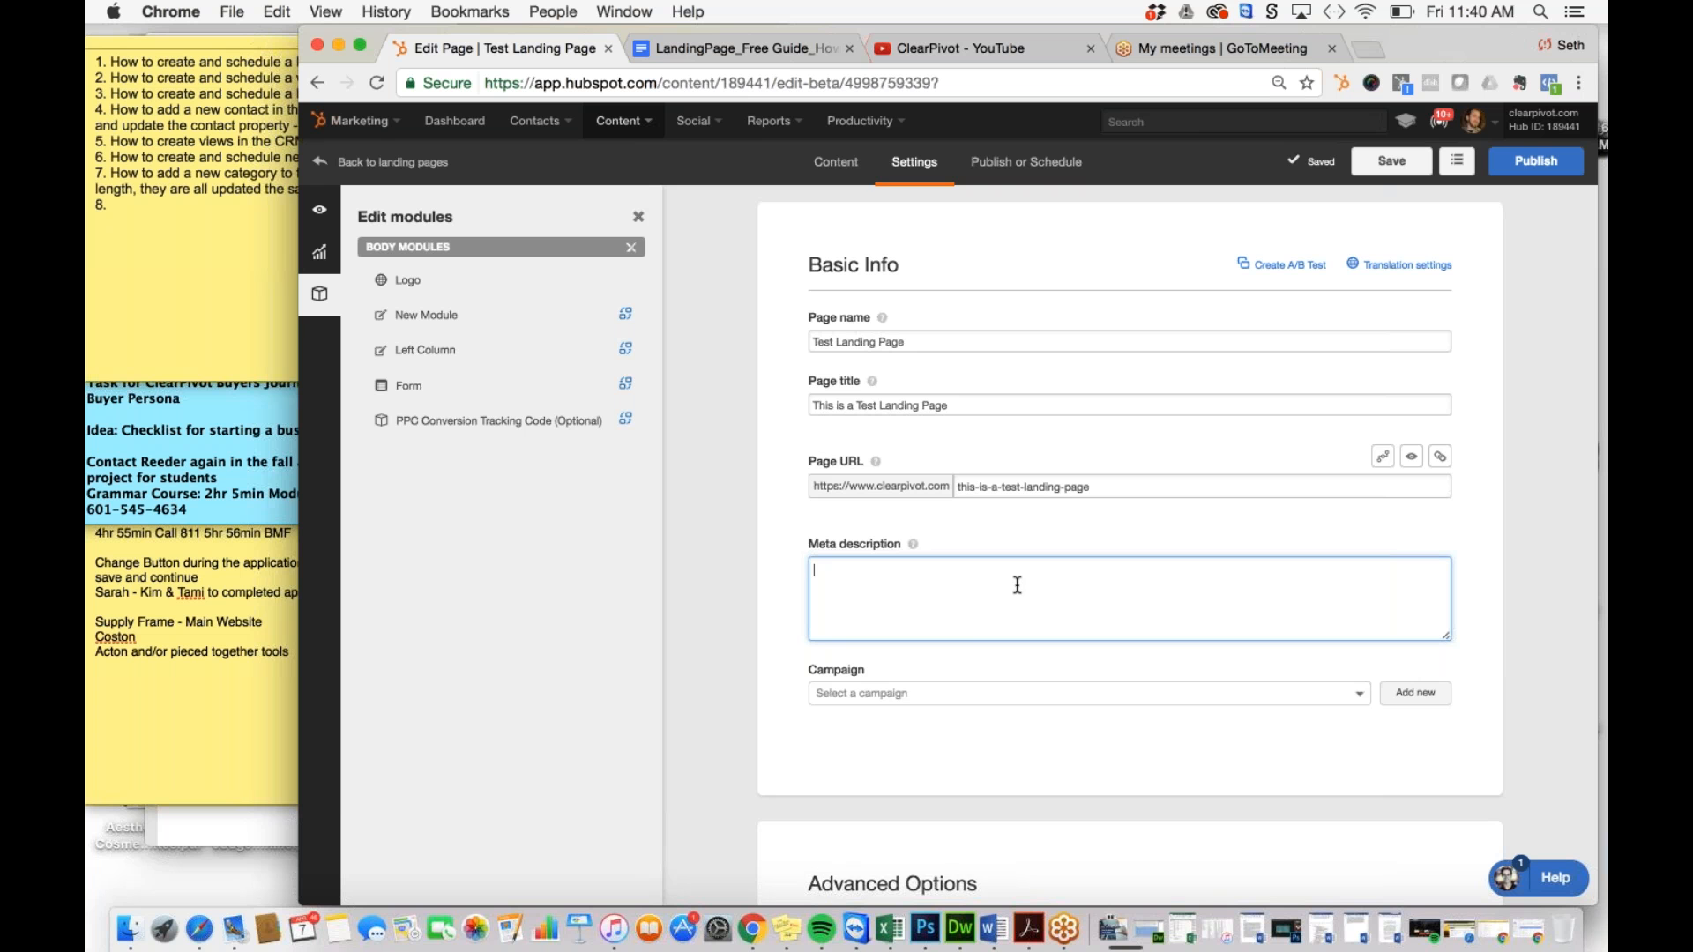
# Step: Set the meta description to 'This is a test landing page'
pyautogui.write('This is a test landing page')
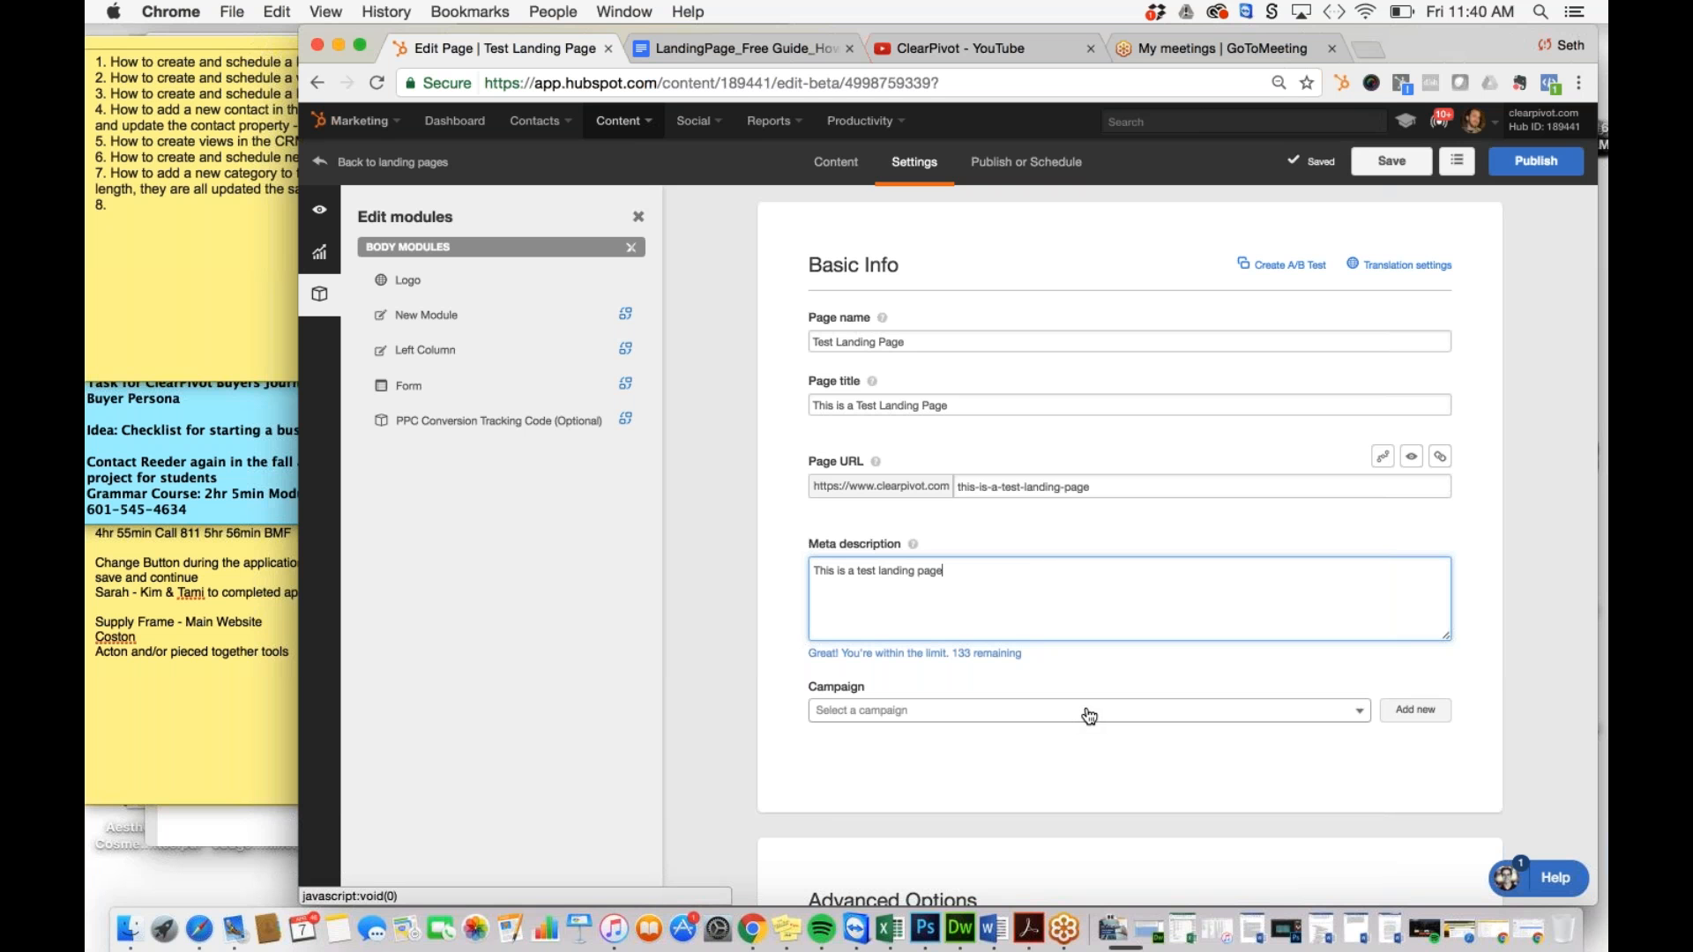
pyautogui.click(739, 754)
# Step: Look through the Advanced Options, then bring up the Publish or Schedule options
pyautogui.scroll(-6, 739, 755)
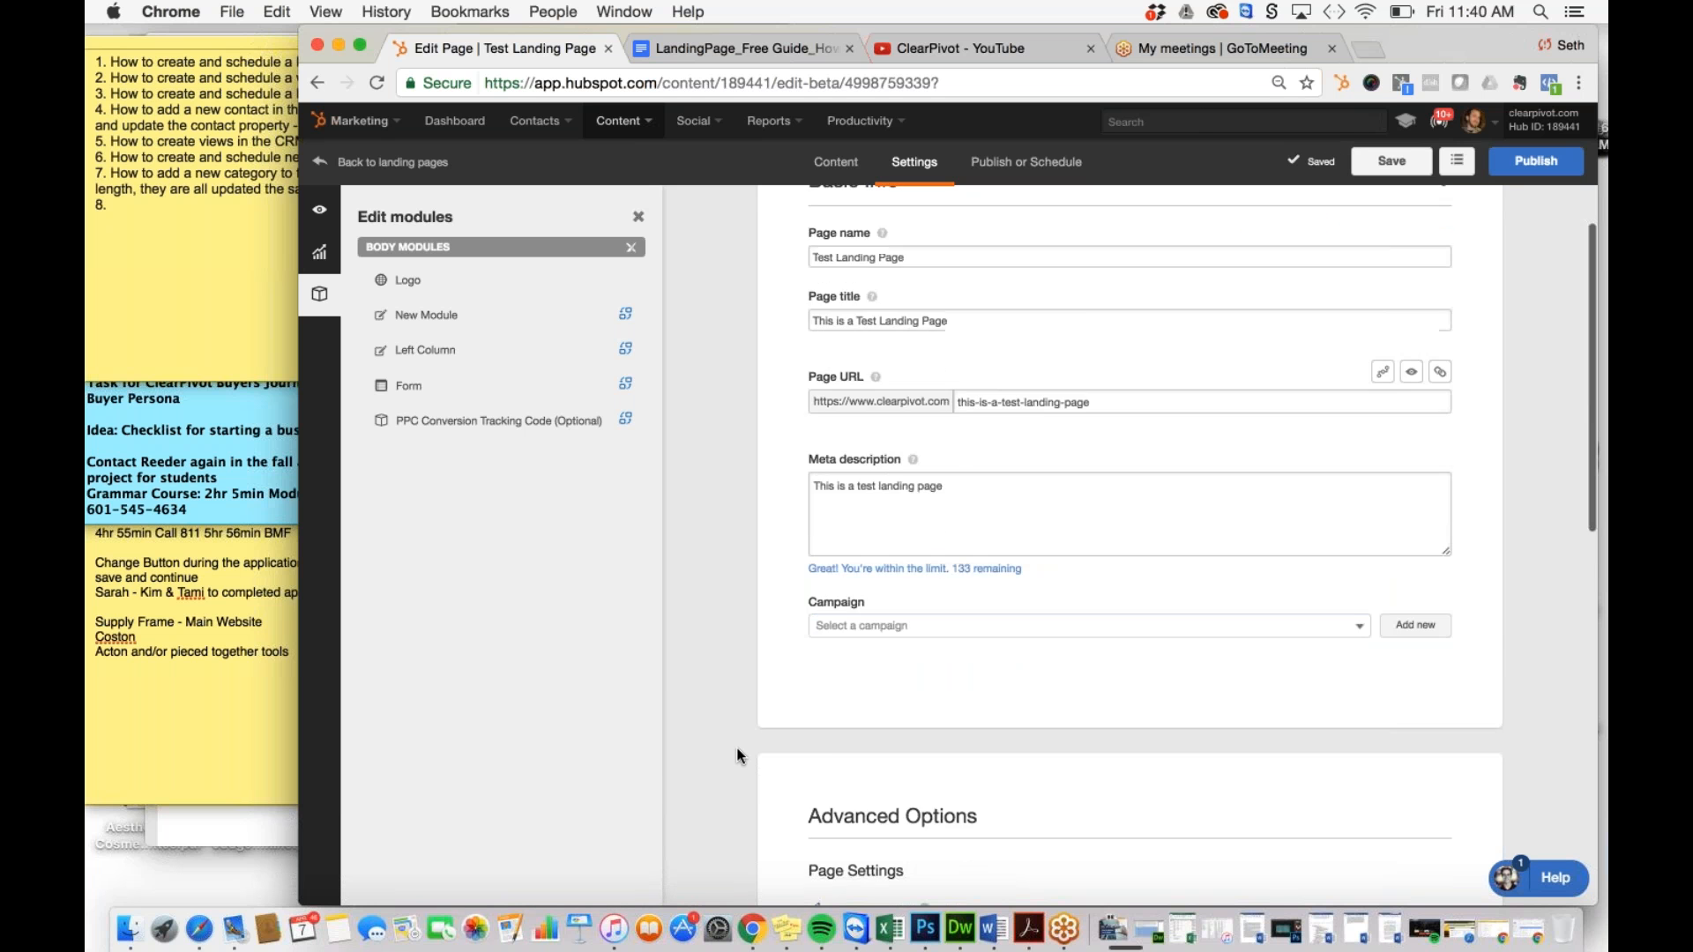
pyautogui.scroll(-1, 739, 755)
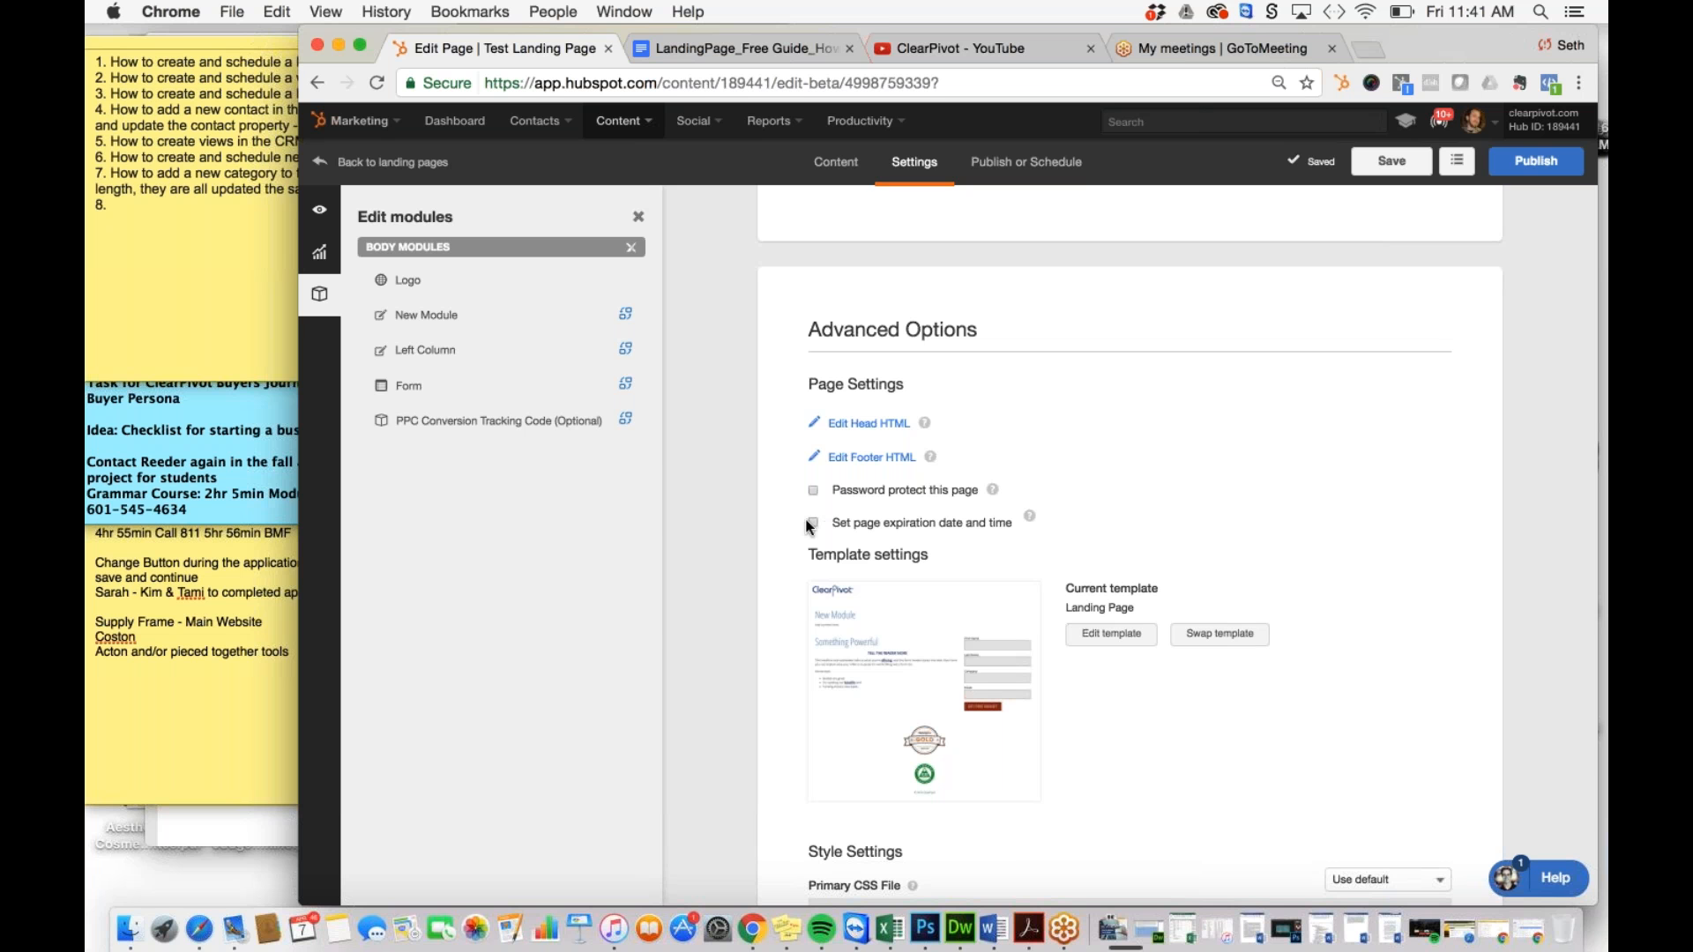
pyautogui.scroll(-5, 718, 568)
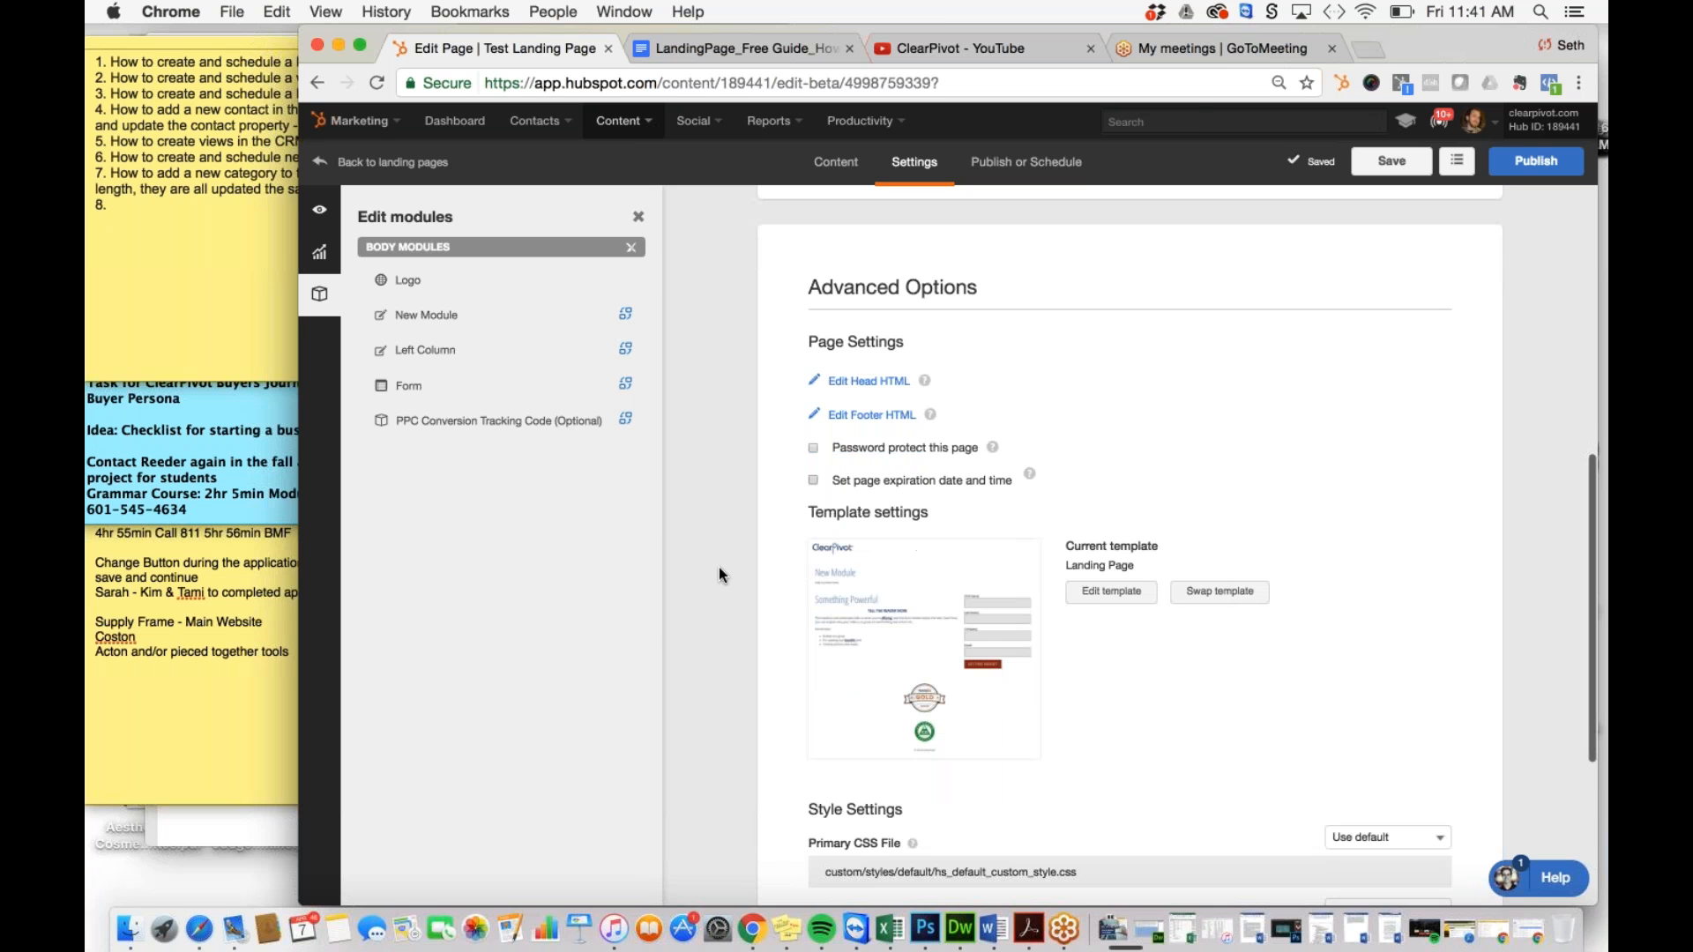
pyautogui.scroll(8, 718, 568)
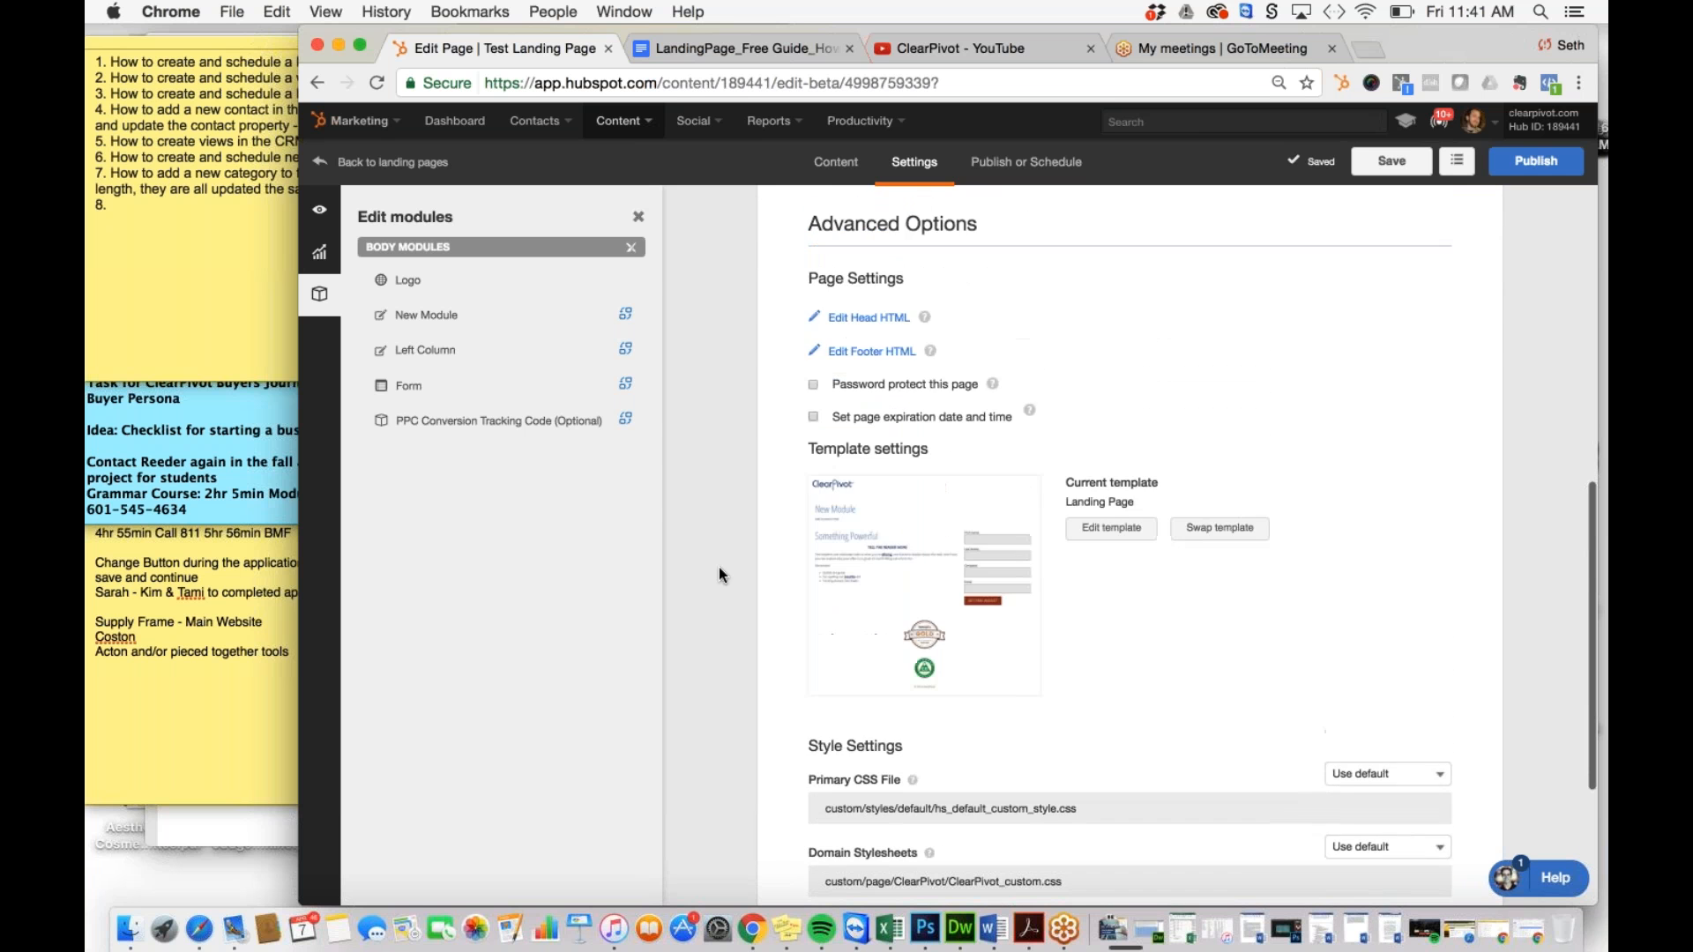
pyautogui.scroll(7, 717, 575)
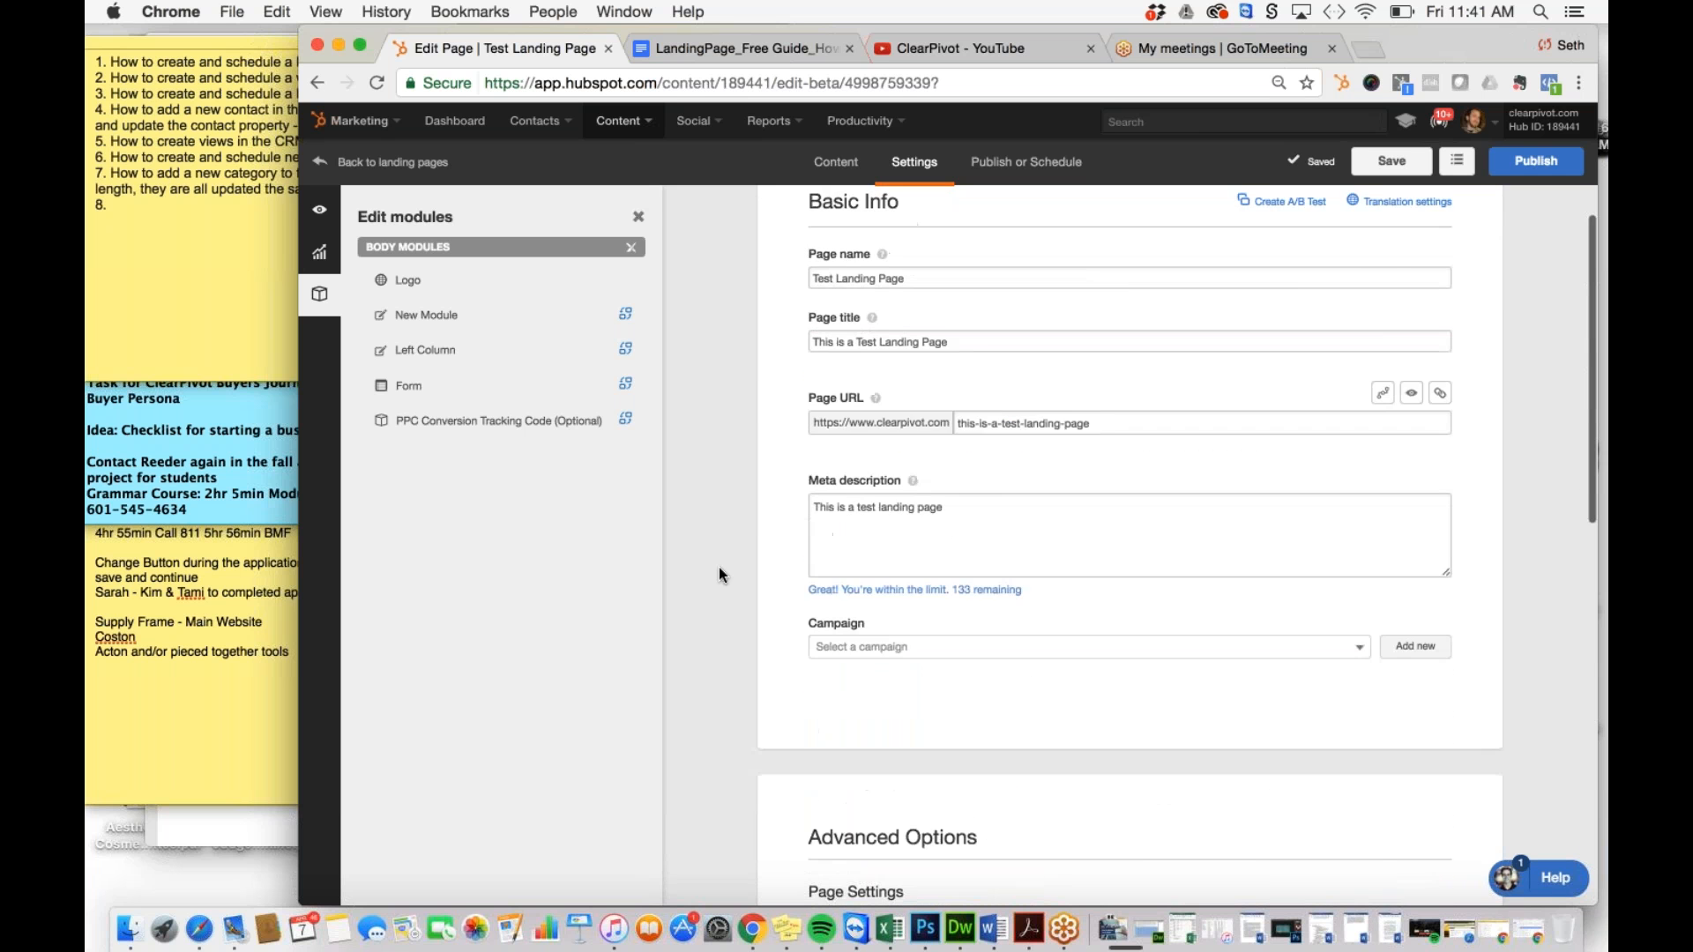
pyautogui.click(1001, 164)
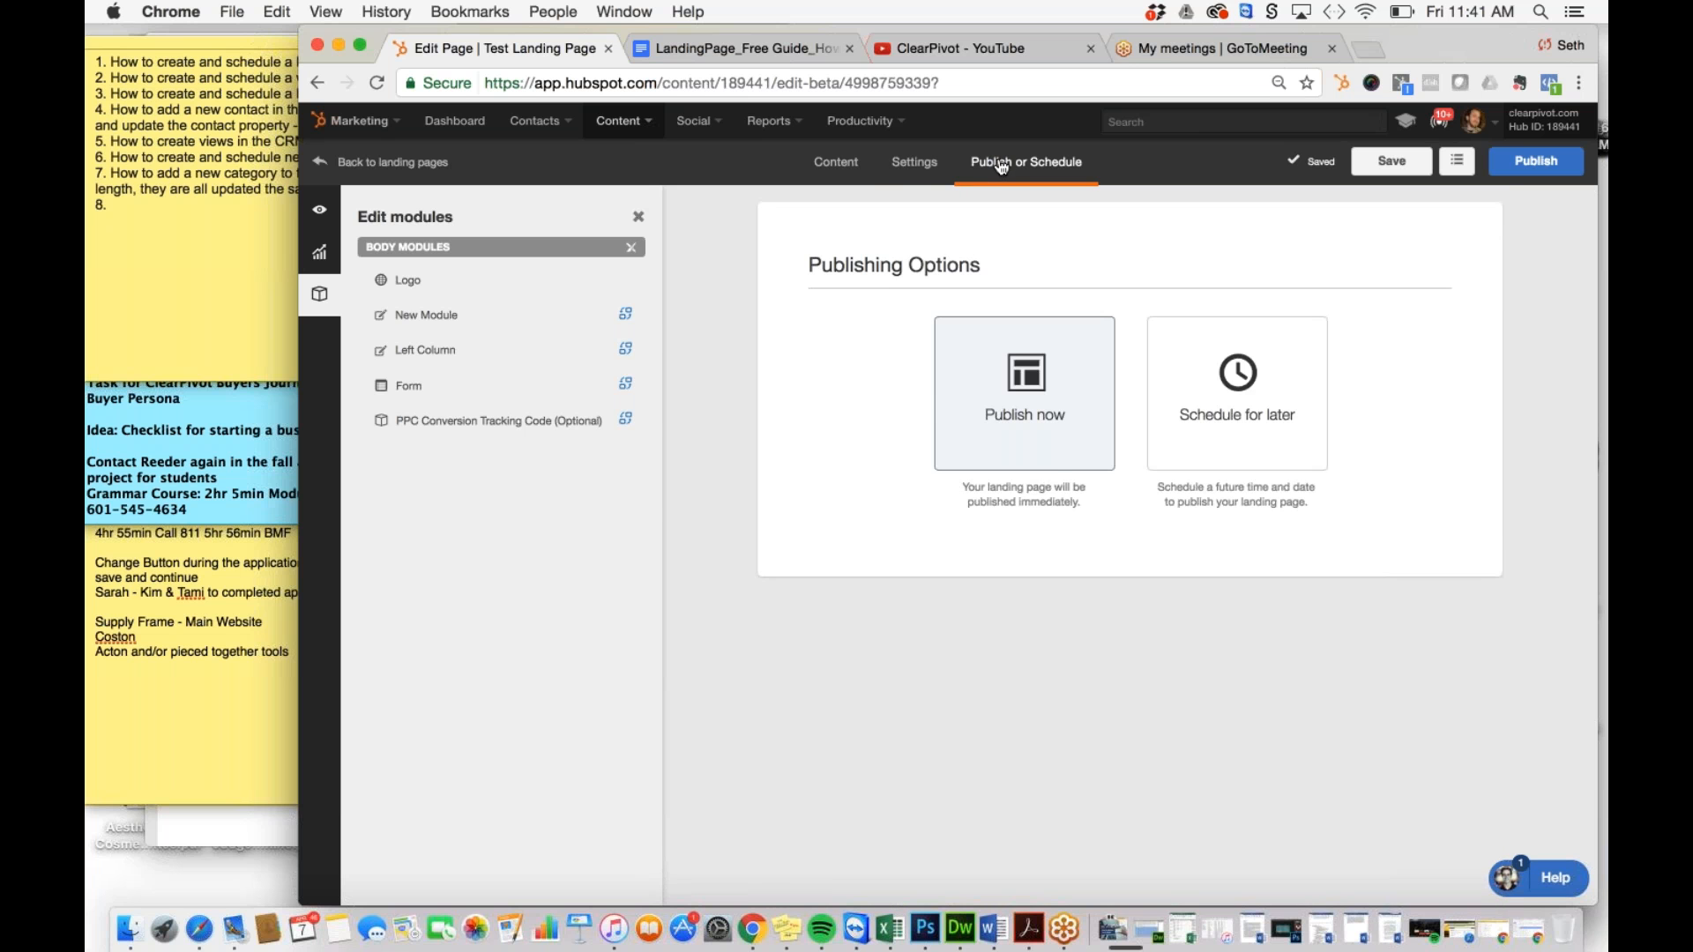
# Step: Publish Test Landing Page immediately using Publish now, confirming with 'Publish page now'
pyautogui.click(940, 176)
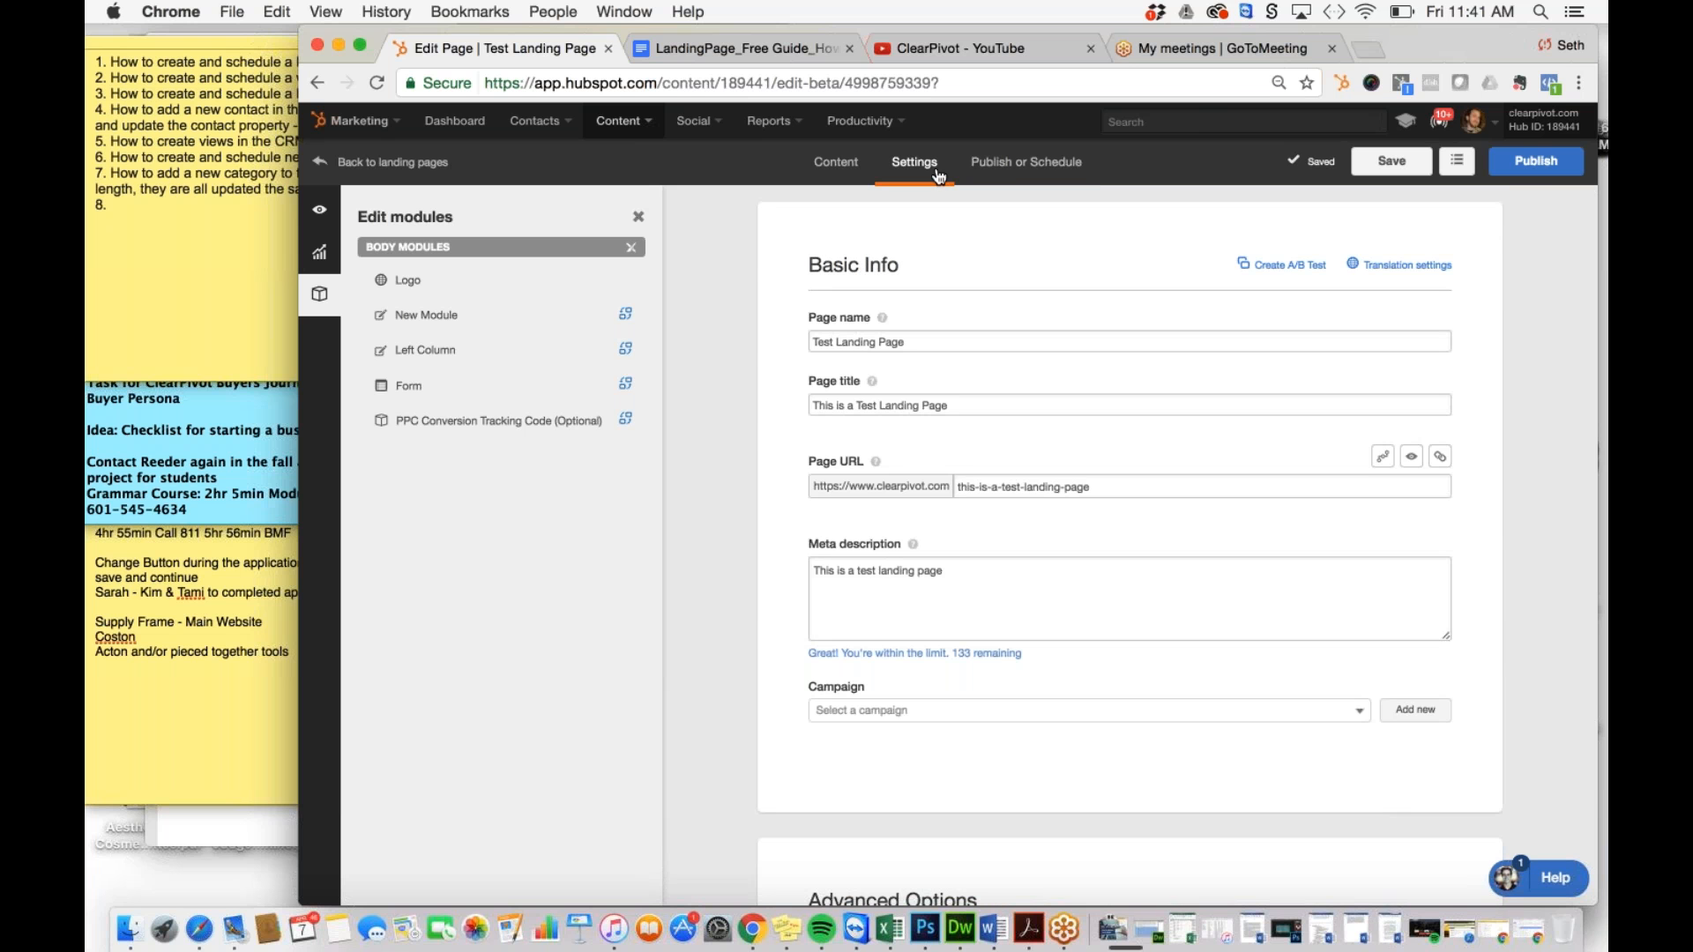
pyautogui.click(992, 168)
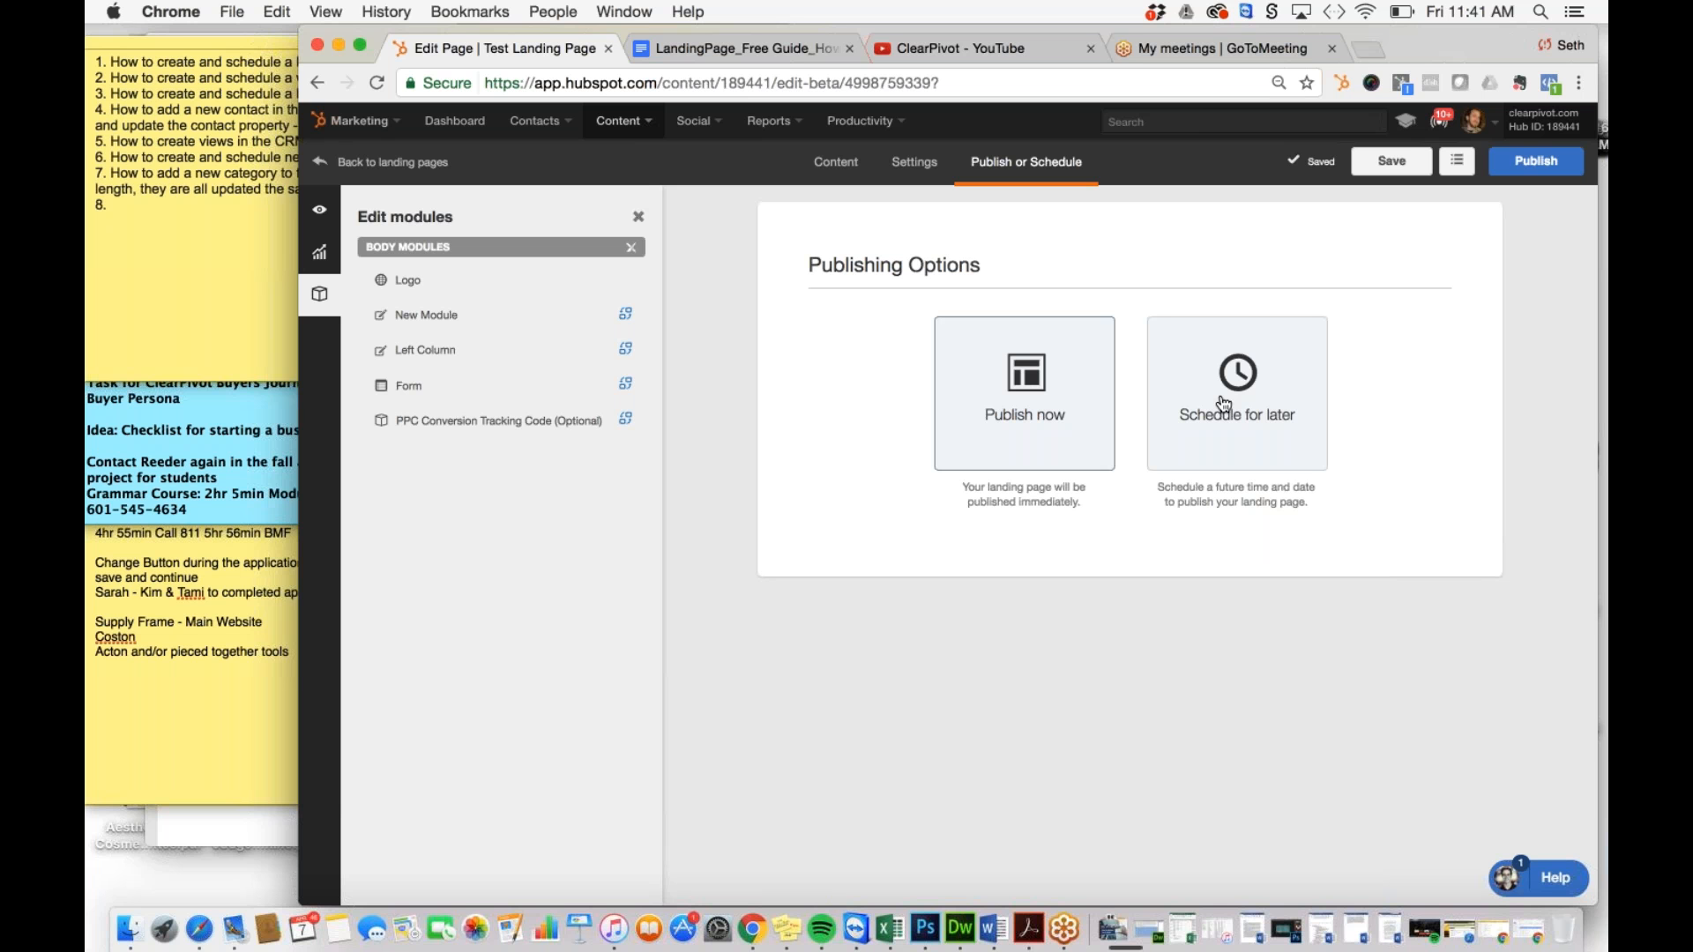
pyautogui.click(1049, 464)
pyautogui.click(1534, 162)
pyautogui.click(806, 544)
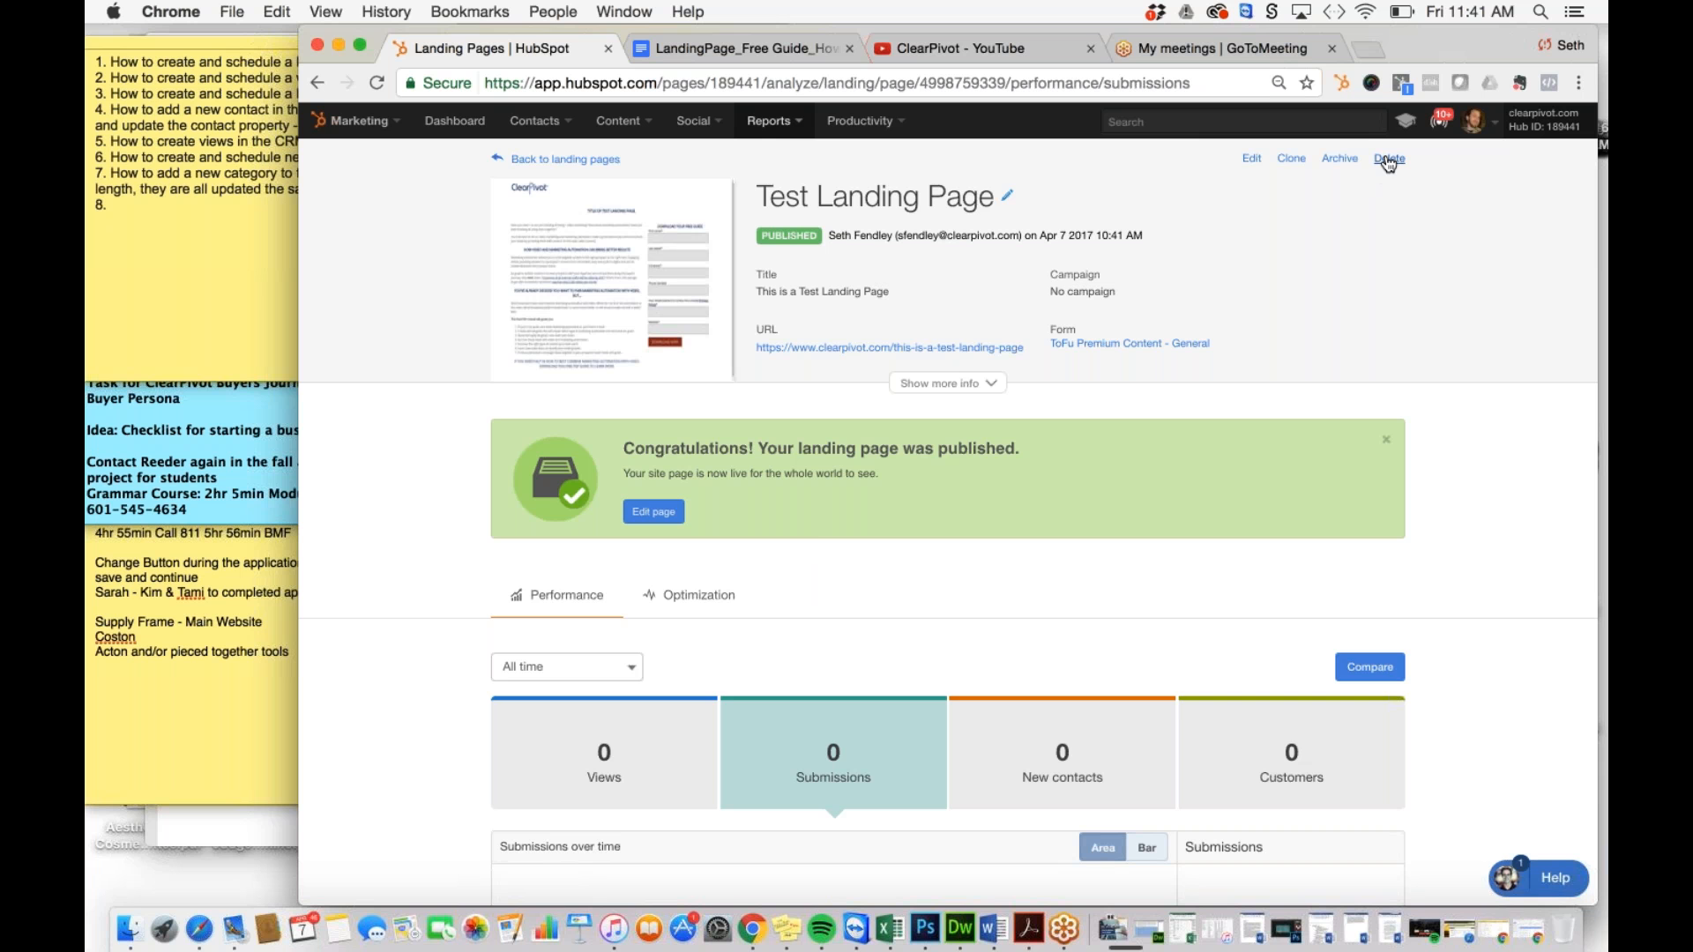
# Step: From the Manage list of landing pages, permanently delete Test Landing Page
pyautogui.click(540, 158)
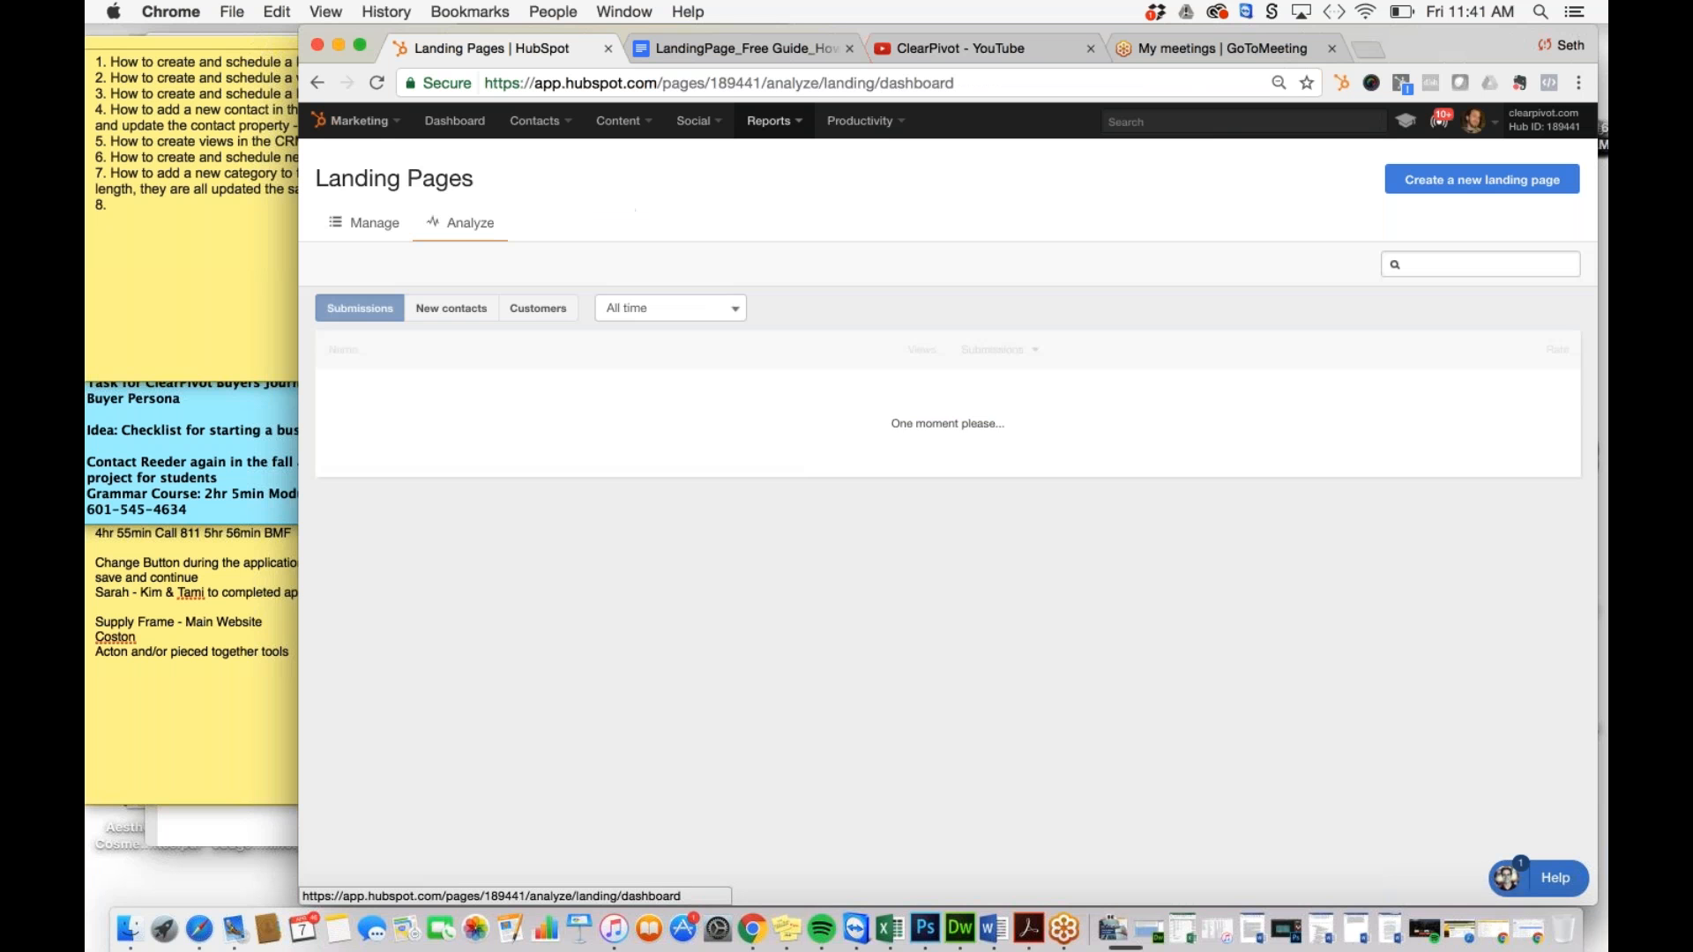
pyautogui.click(369, 223)
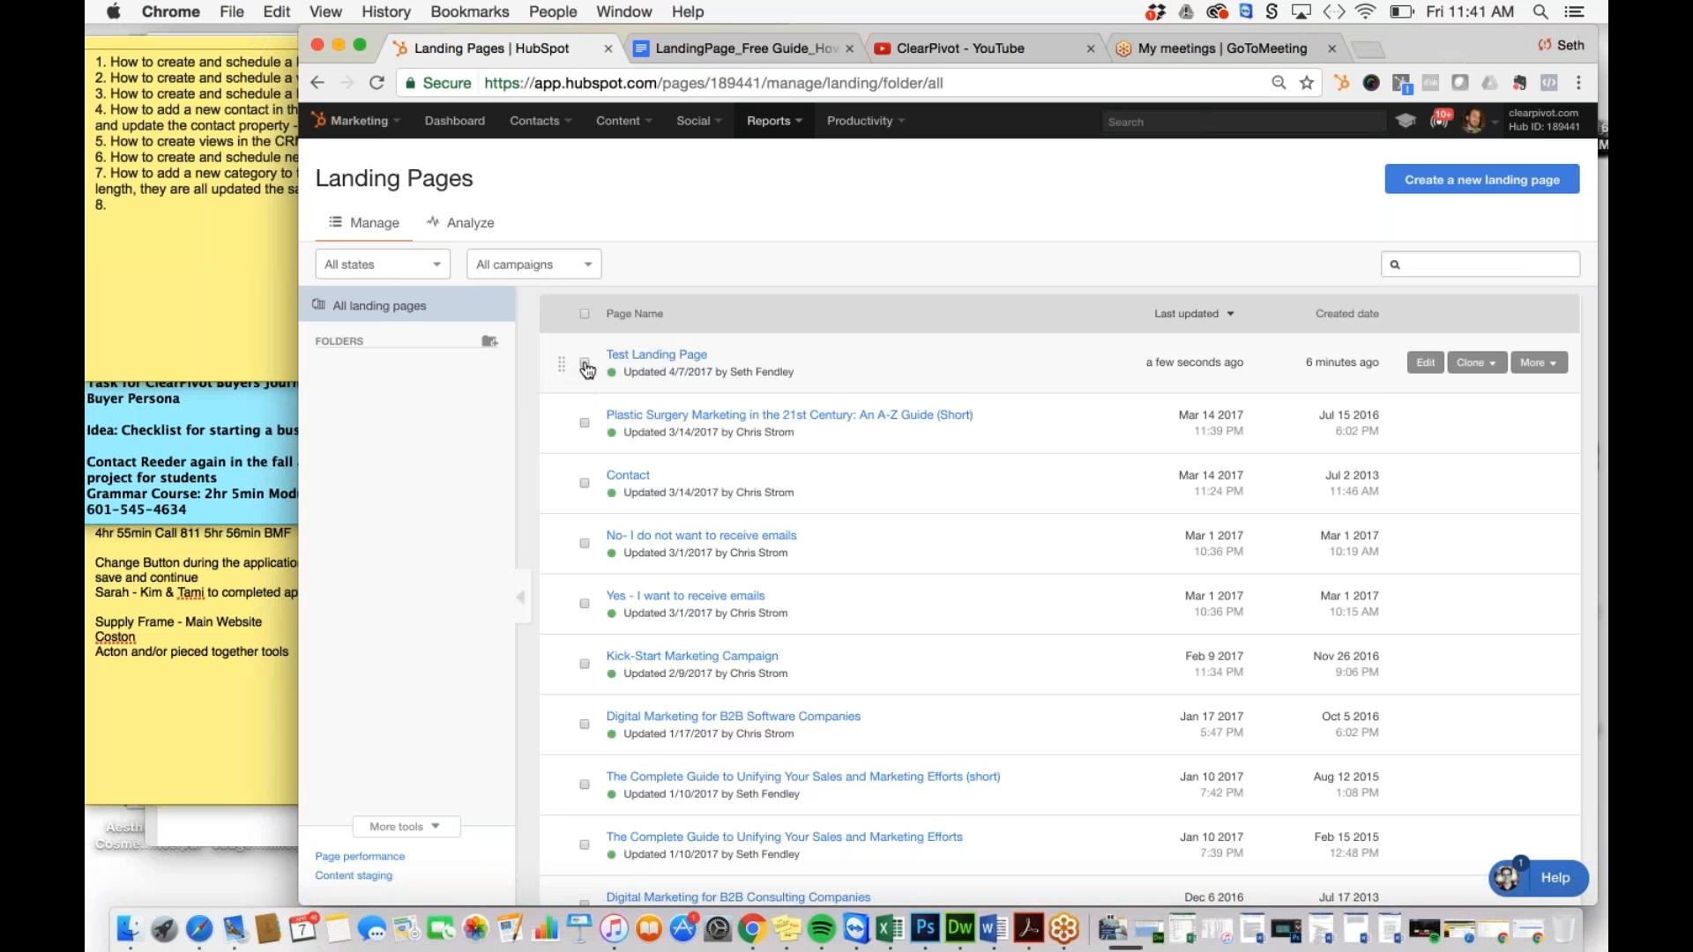
pyautogui.click(1549, 362)
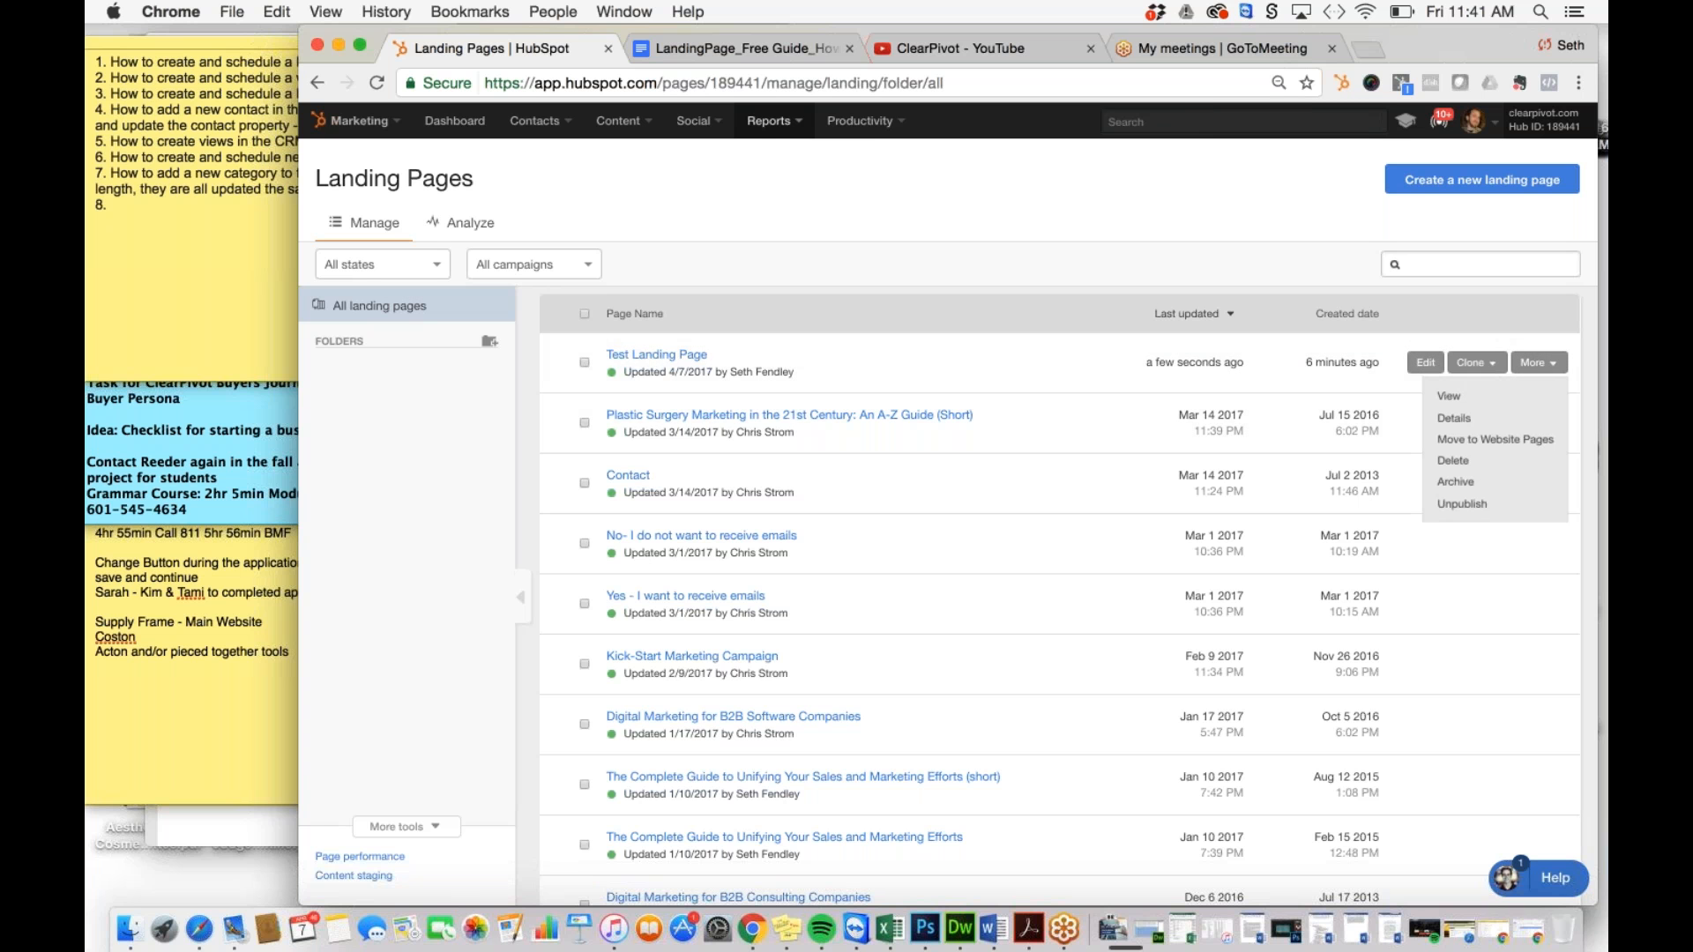
pyautogui.click(1453, 461)
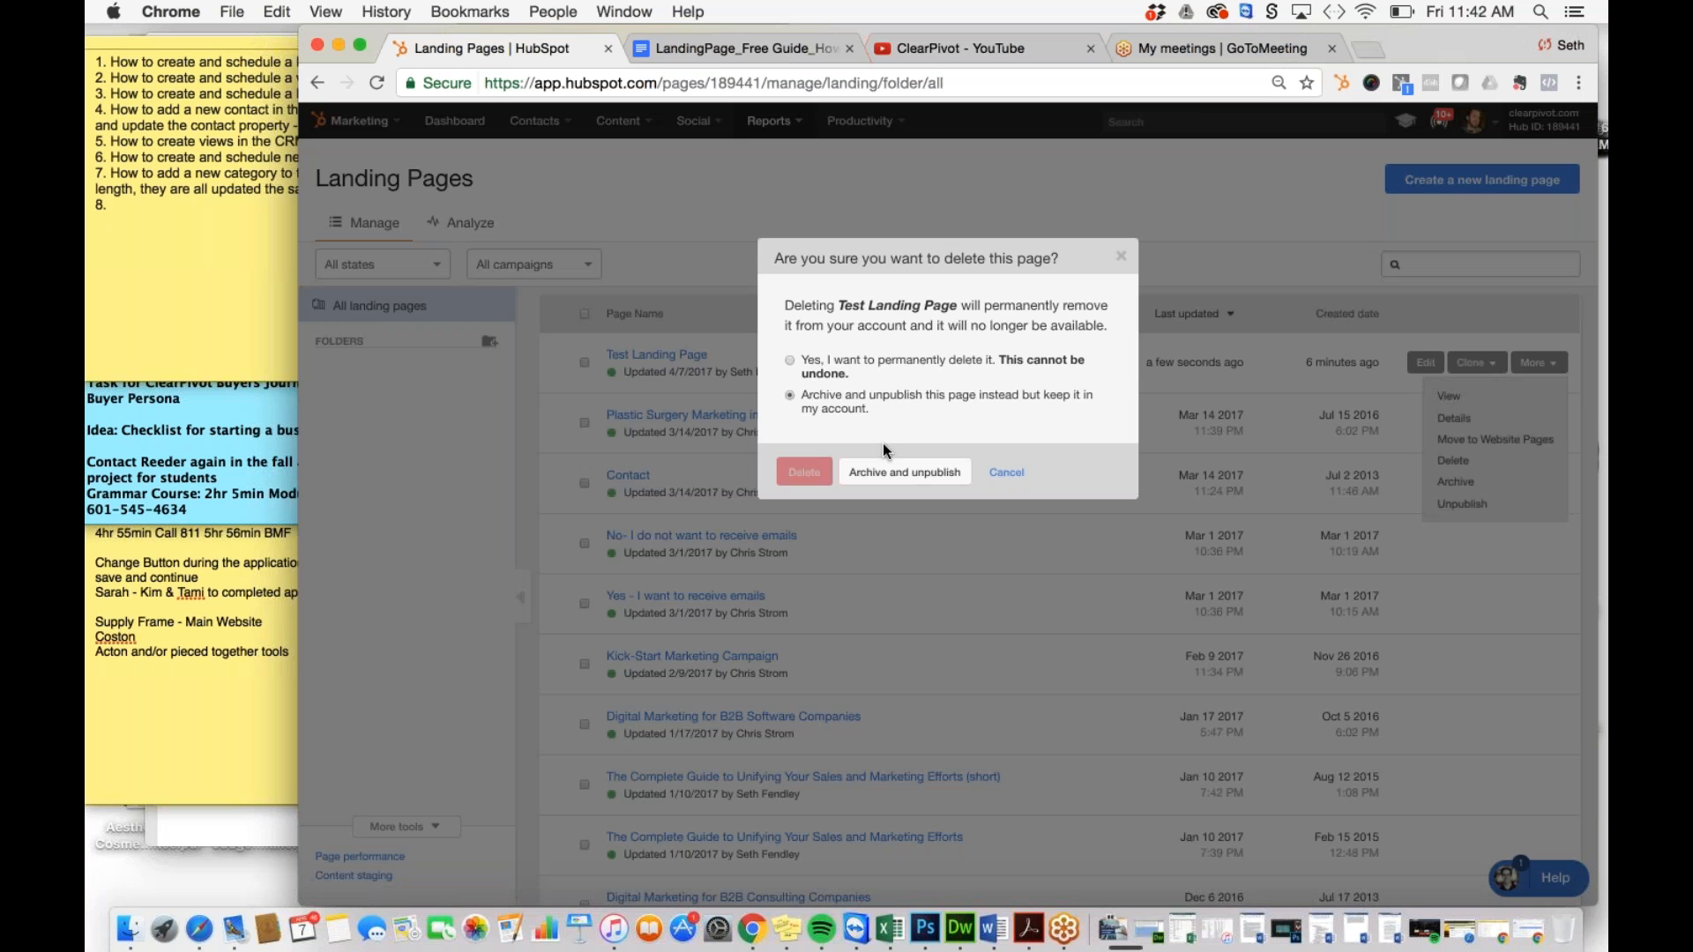
pyautogui.click(790, 361)
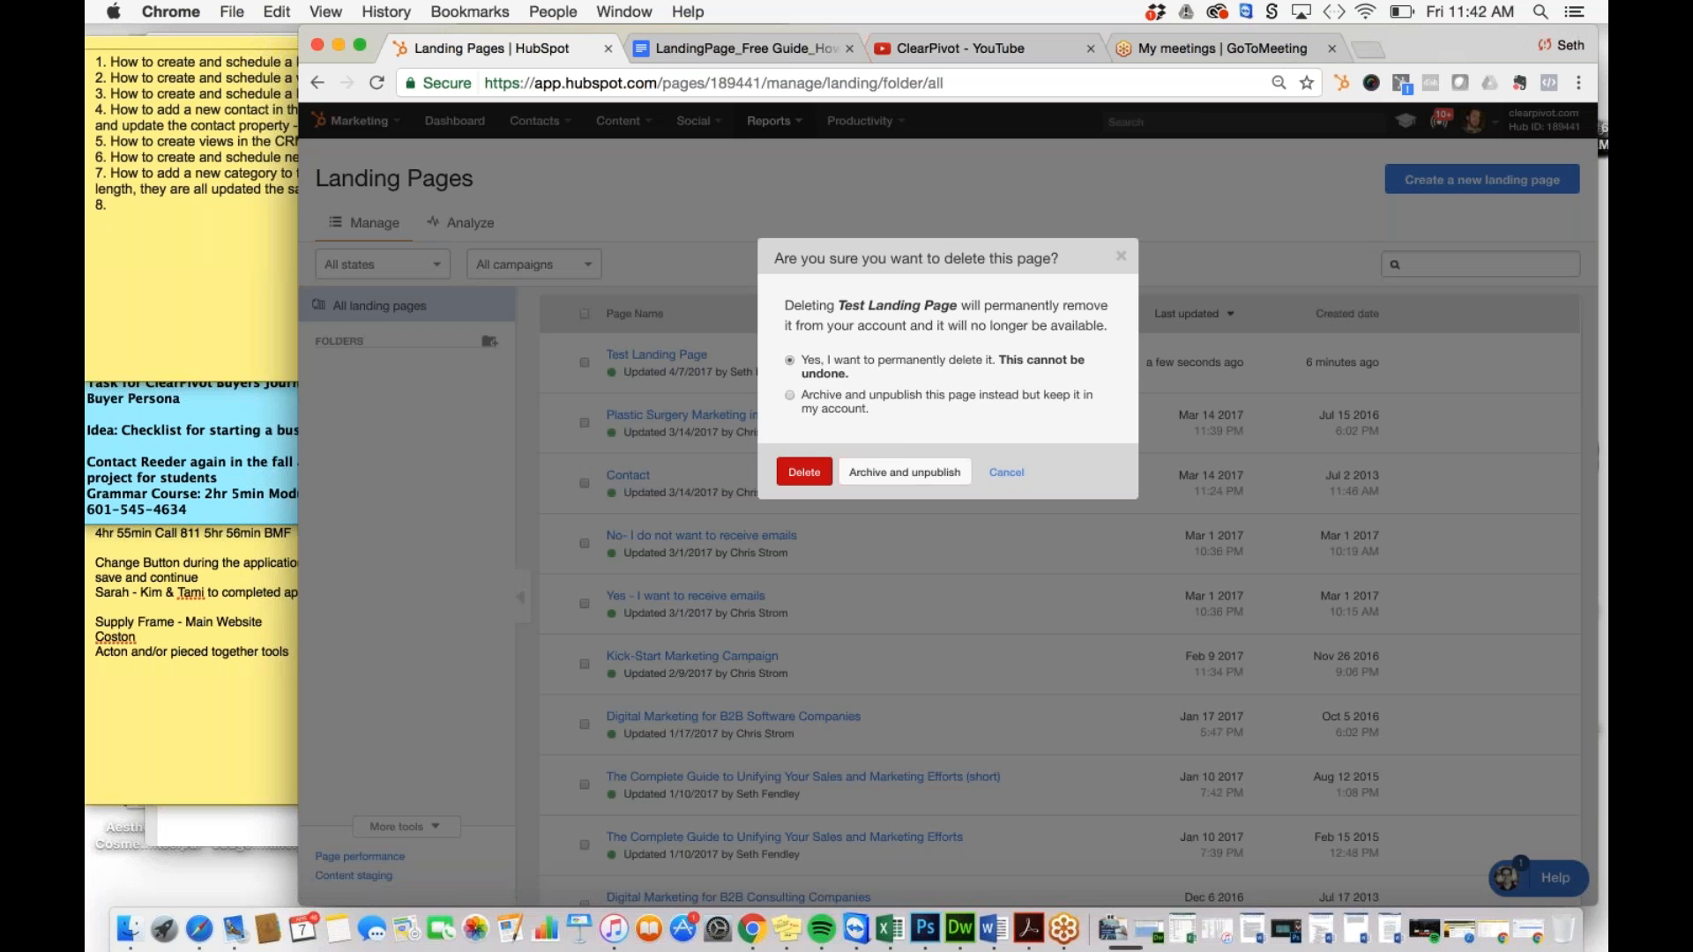
pyautogui.click(804, 473)
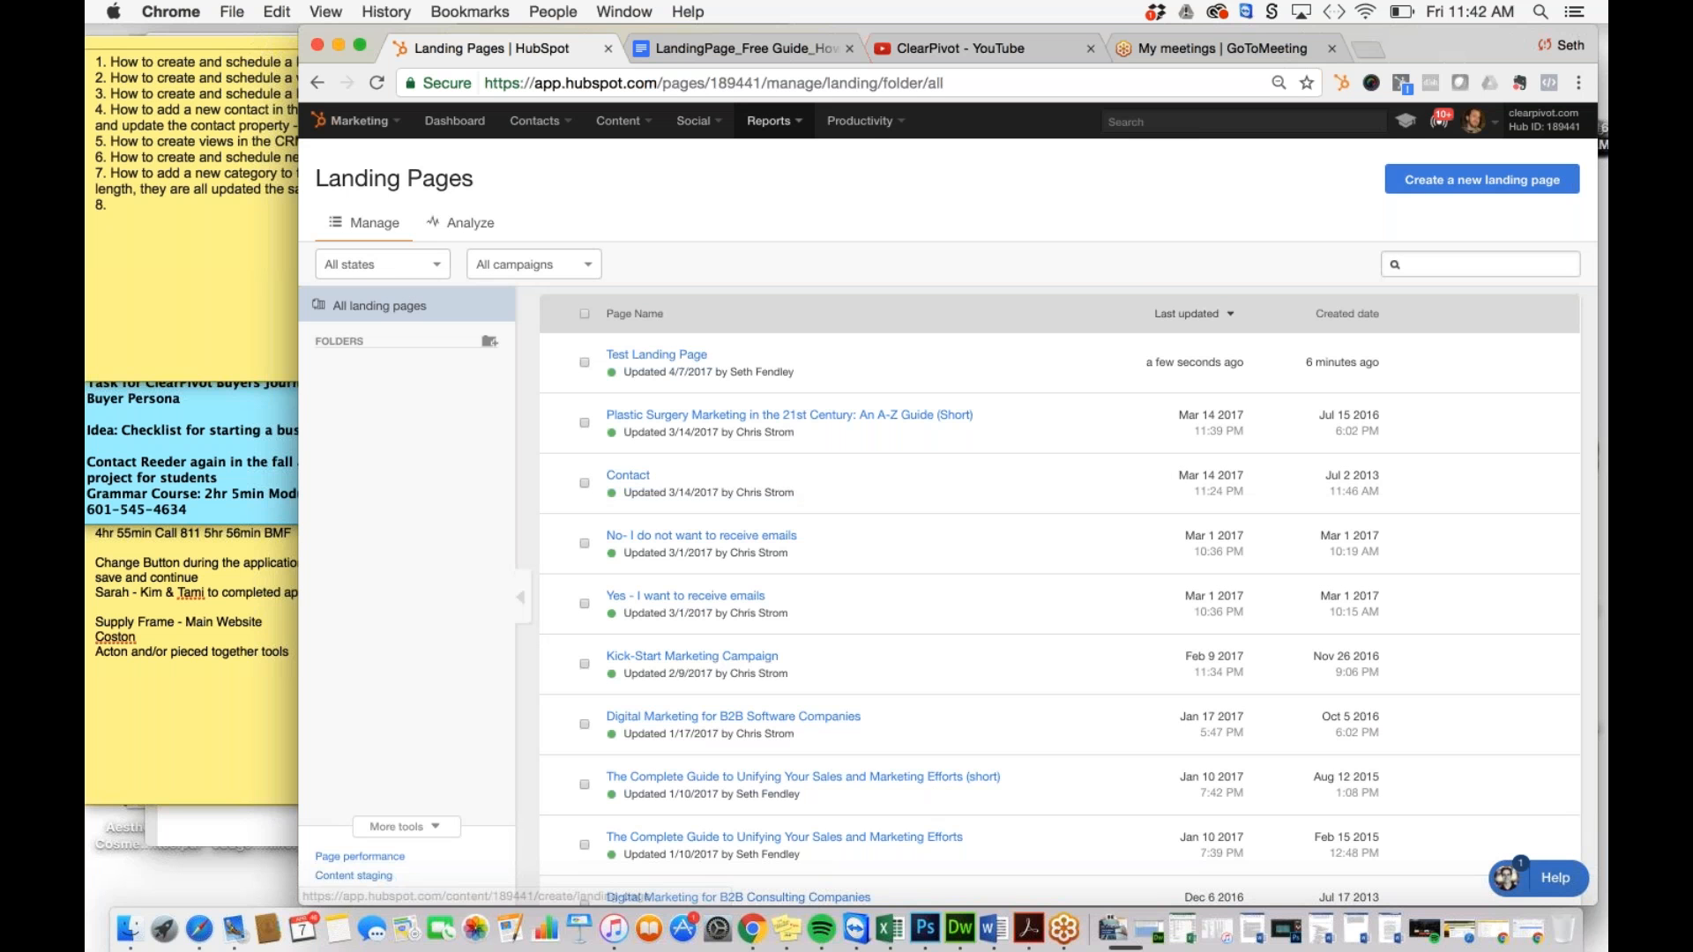